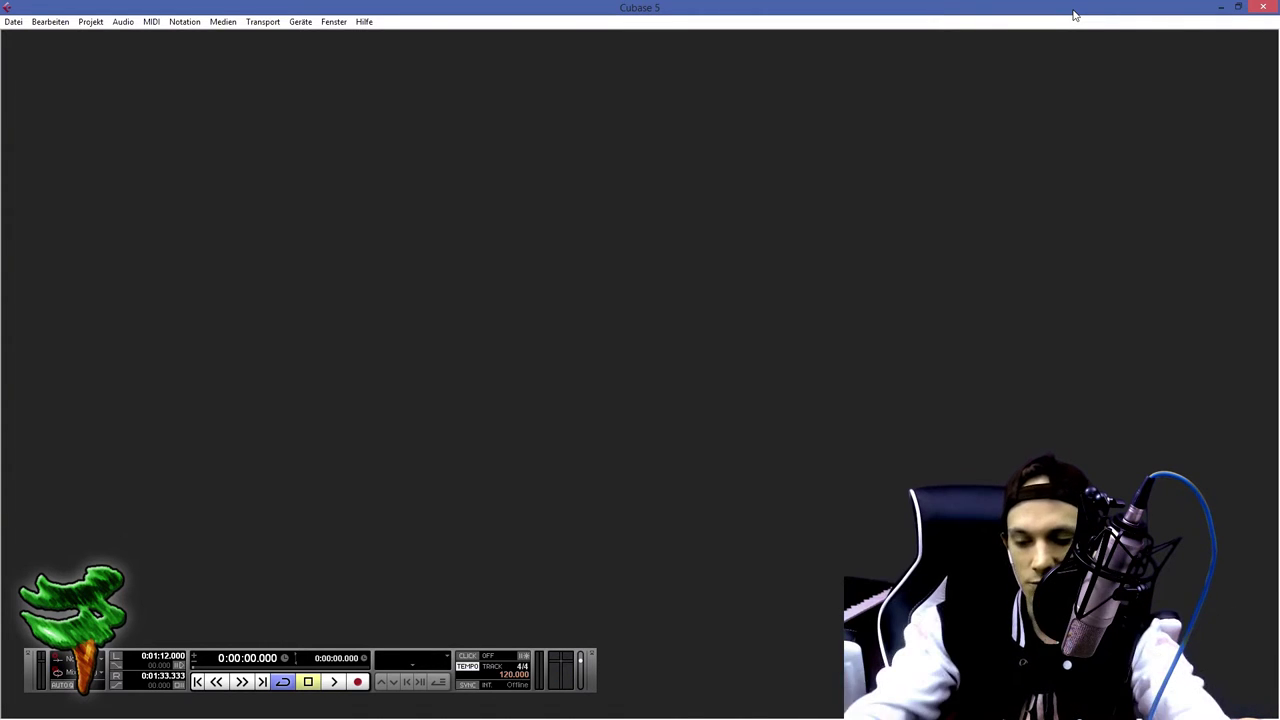
Open the recent project 100x.cpr in a maximized window and go to the Clip Beat clip around bars 28 to 33.
{"action": "left_click", "coordinate": [14, 21]}
{"action": "mouse_move", "coordinate": [96, 345]}
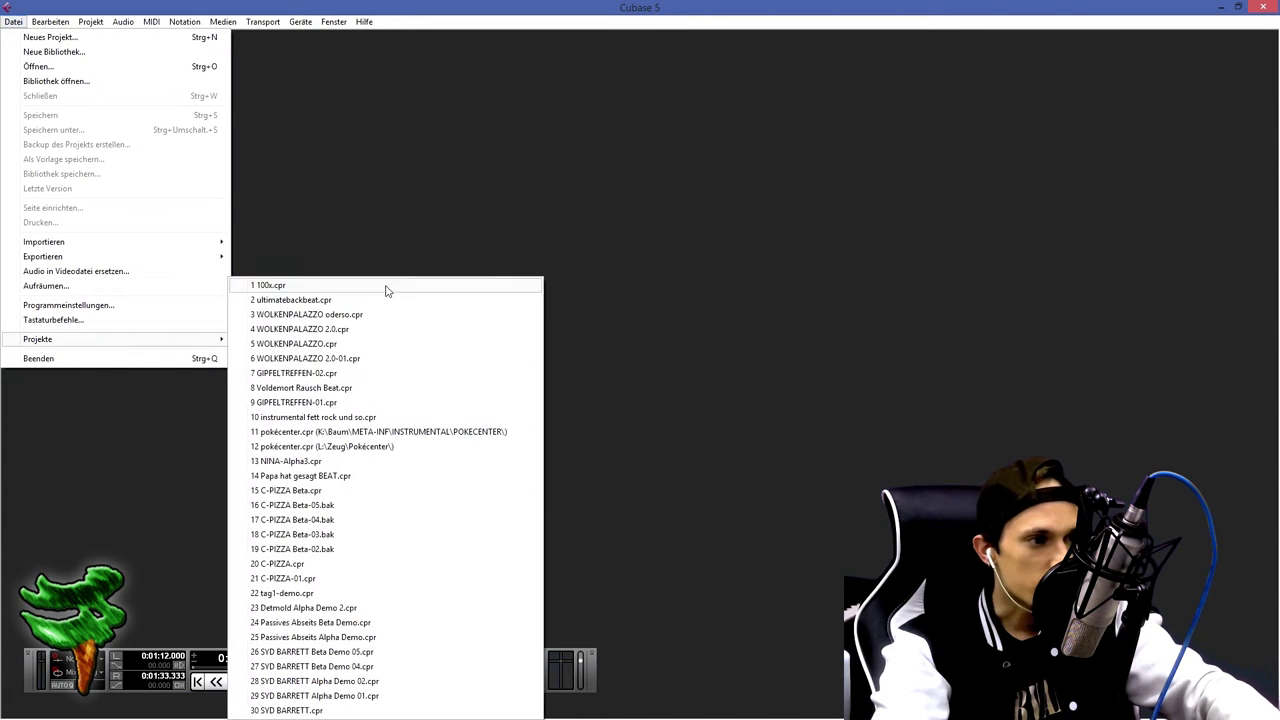
{"action": "left_click", "coordinate": [387, 286]}
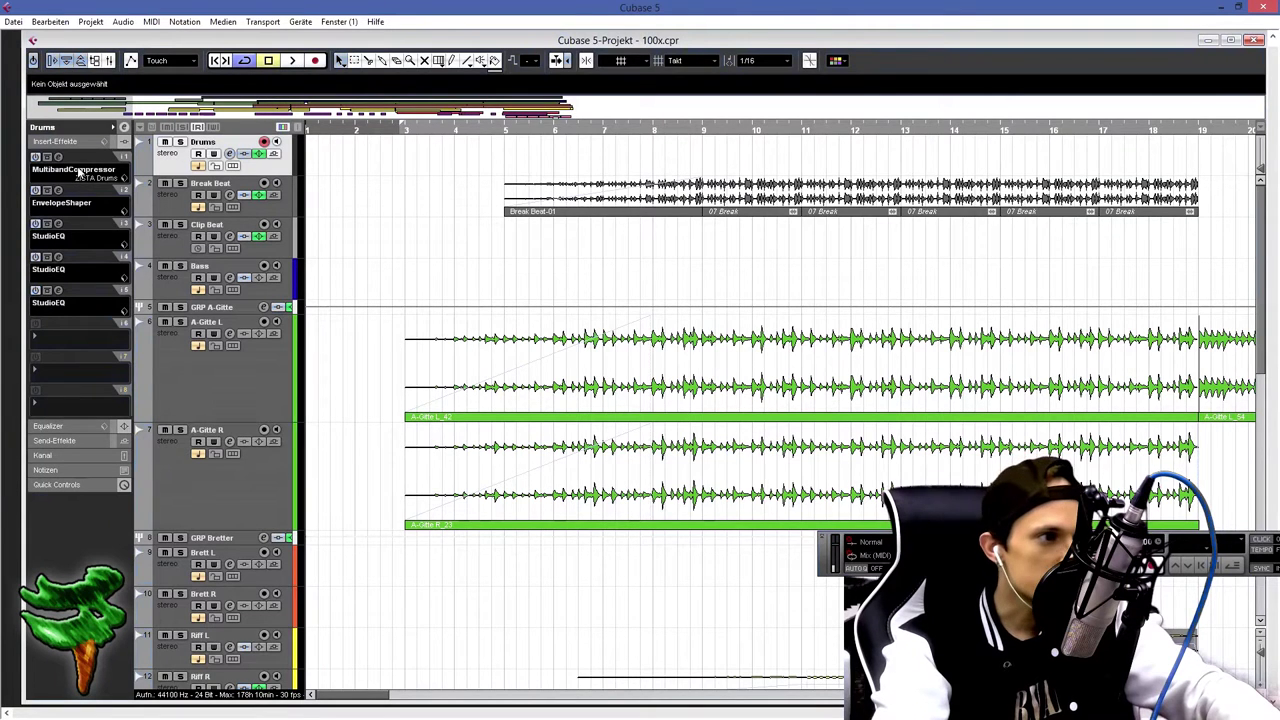
{"action": "double_click", "coordinate": [112, 41]}
{"action": "left_click_drag", "start_coordinate": [58, 102], "coordinate": [186, 95]}
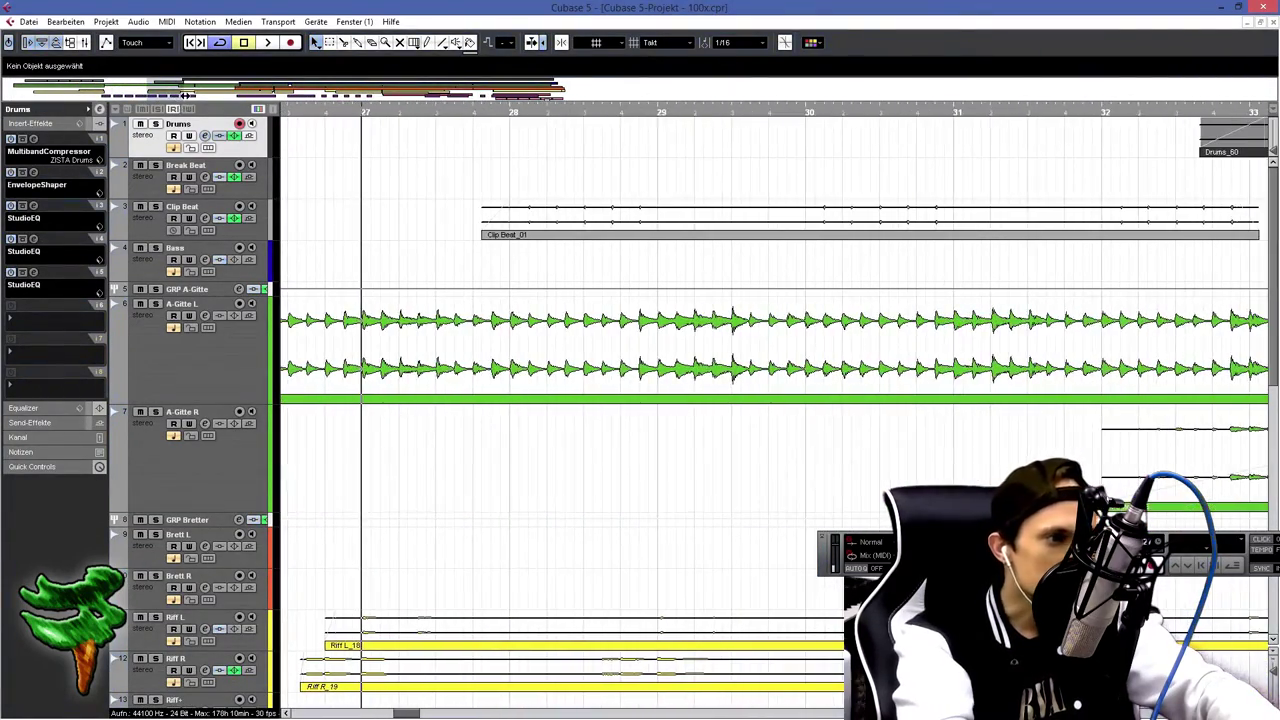
Play the section to hear the Clip Beat track both with the full arrangement and soloed.
{"action": "left_click", "coordinate": [149, 228]}
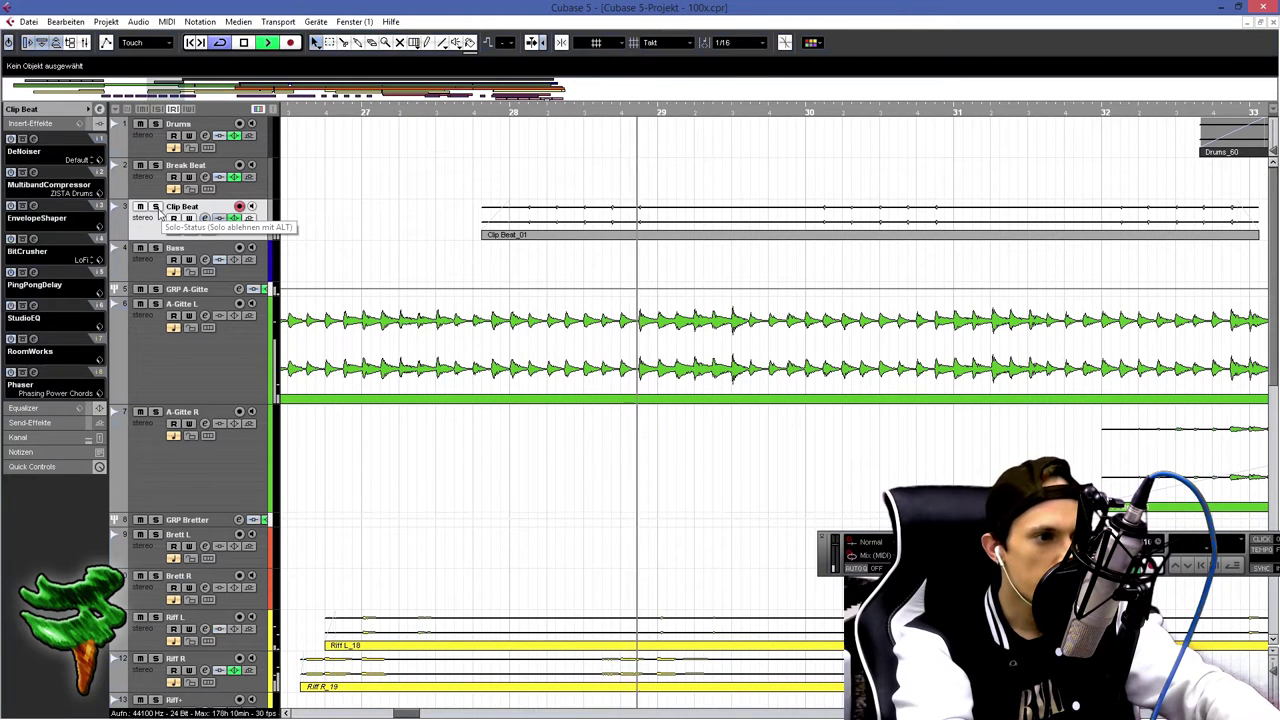
{"action": "key", "text": "space"}
{"action": "key", "text": "space"}
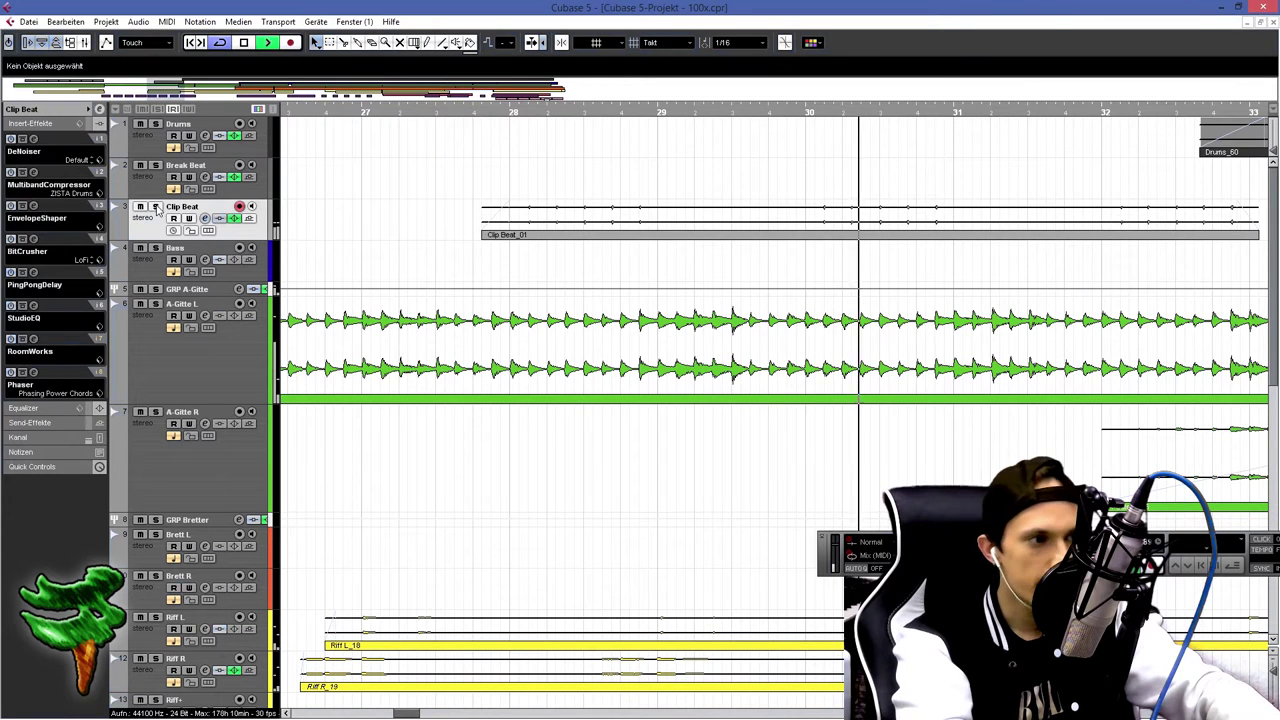
{"action": "left_click", "coordinate": [155, 207]}
{"action": "key", "text": "space"}
{"action": "left_click", "coordinate": [155, 207]}
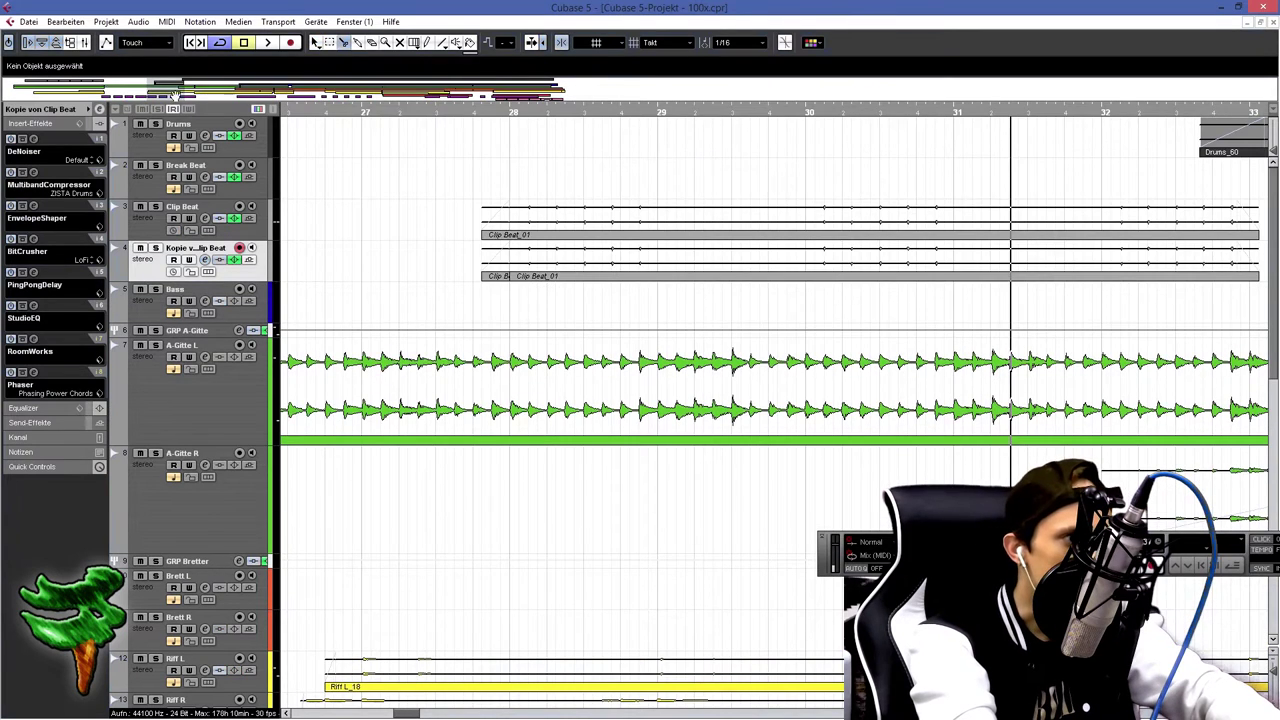
Cut the copied Clip Beat clip at bar 33 and reverse the part between bars 28 and 33.
{"action": "left_click_drag", "start_coordinate": [172, 93], "coordinate": [184, 93]}
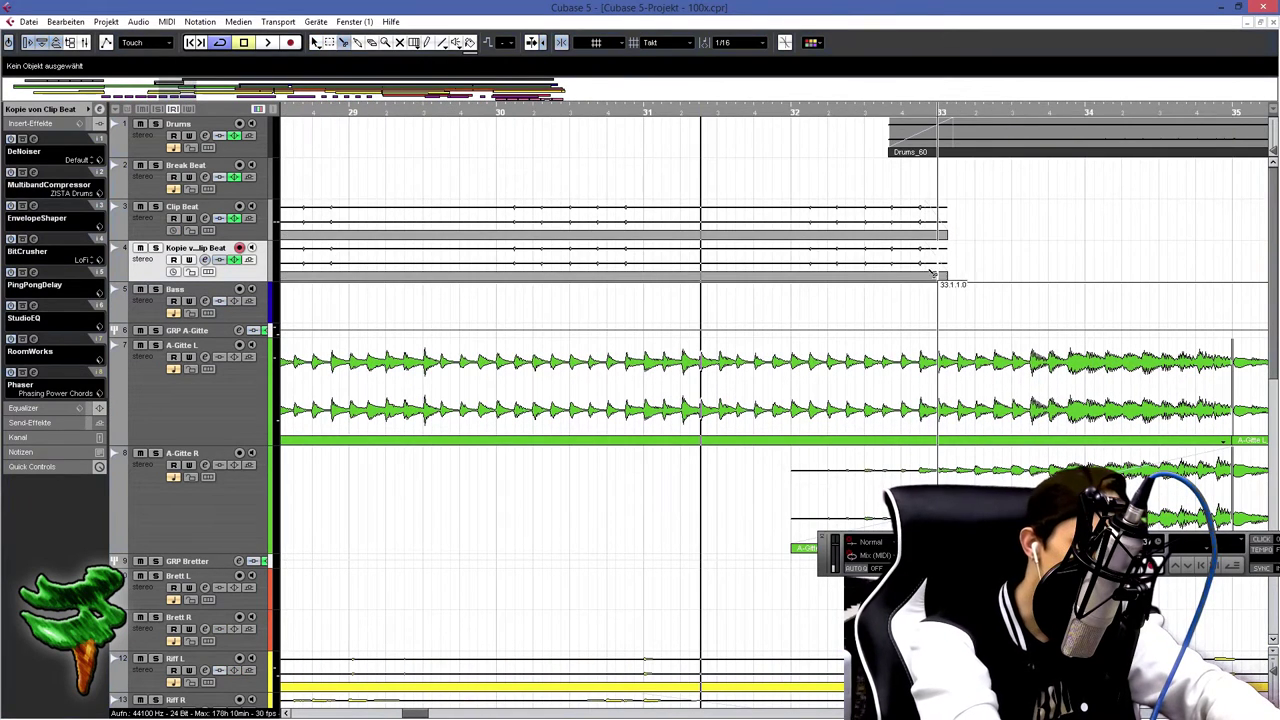
{"action": "left_click", "coordinate": [944, 274]}
{"action": "mouse_move", "coordinate": [490, 580]}
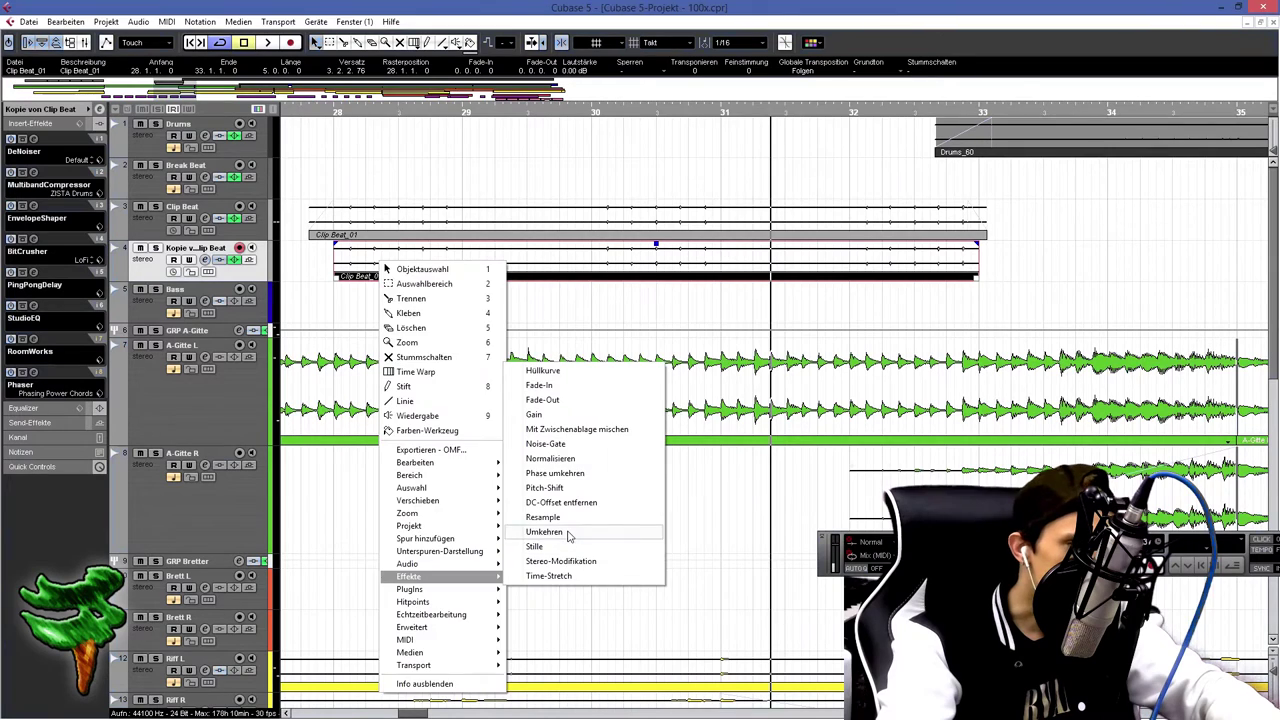
{"action": "left_click", "coordinate": [566, 533]}
{"action": "key", "text": "g"}
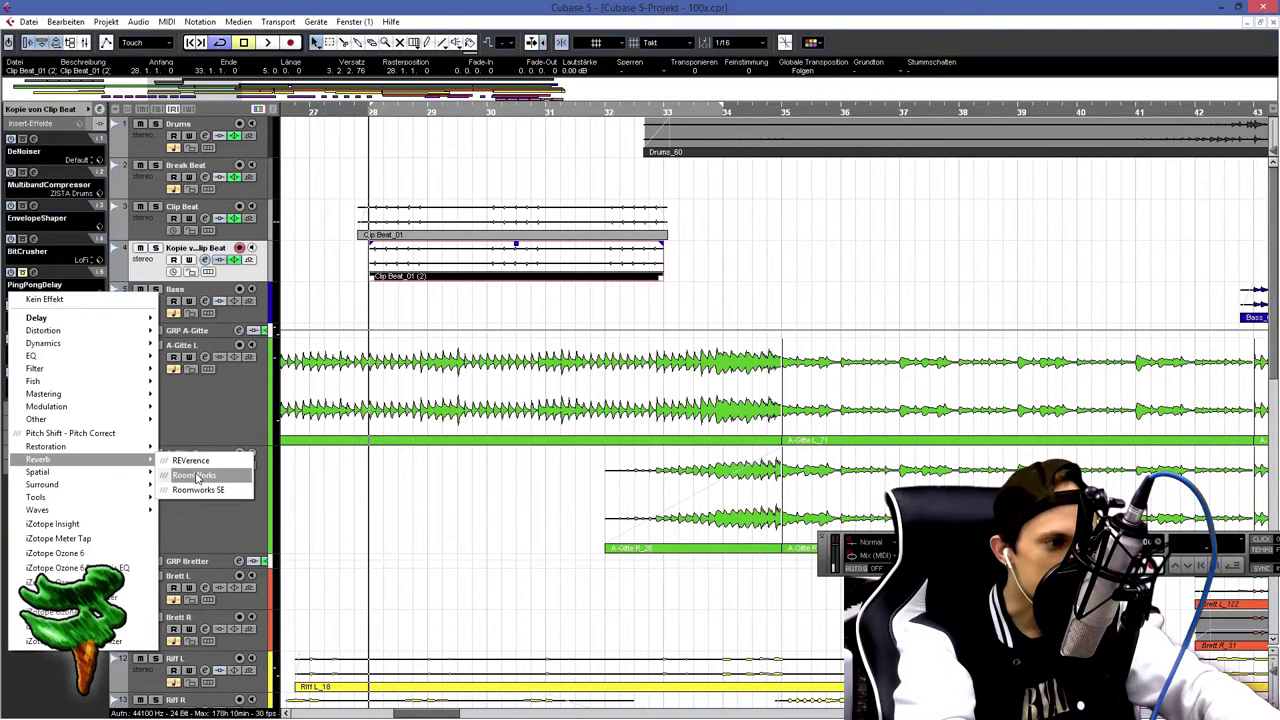
Replace PingPongDelay on the copied track with the RoomWorks reverb, then solo the track and play it.
{"action": "left_click", "coordinate": [253, 468]}
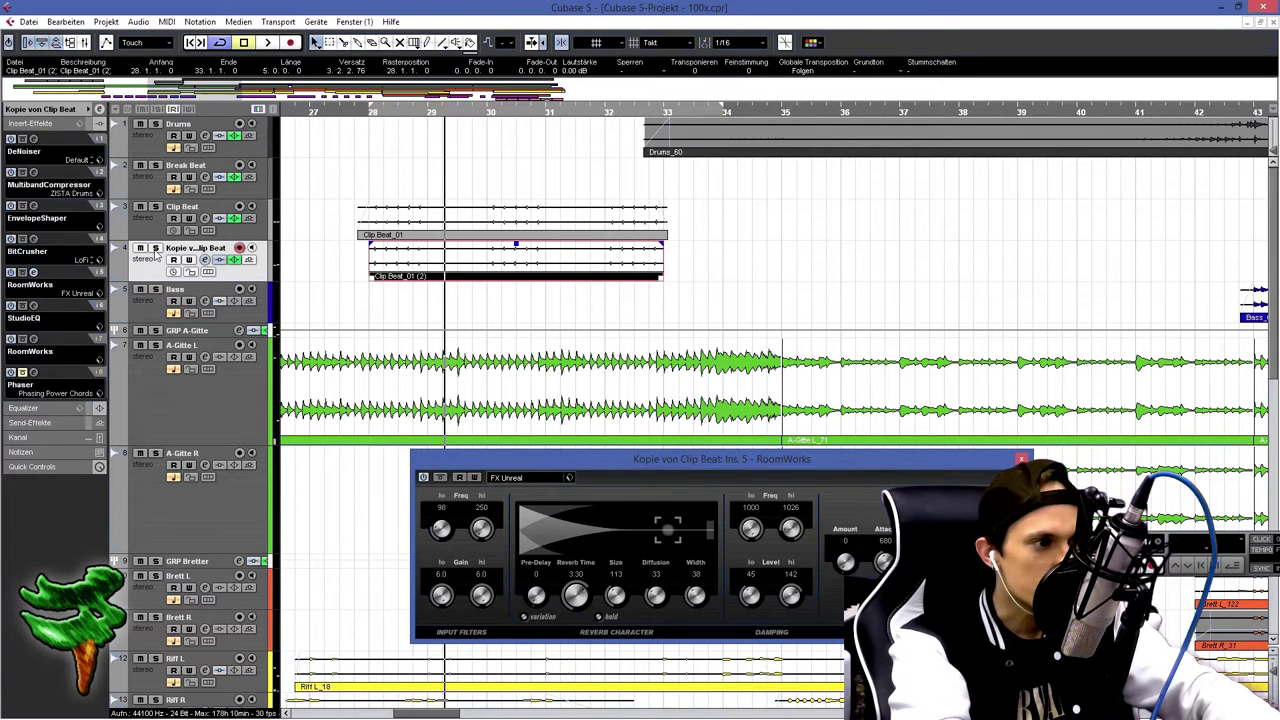
{"action": "left_click", "coordinate": [155, 248]}
{"action": "key", "text": "space"}
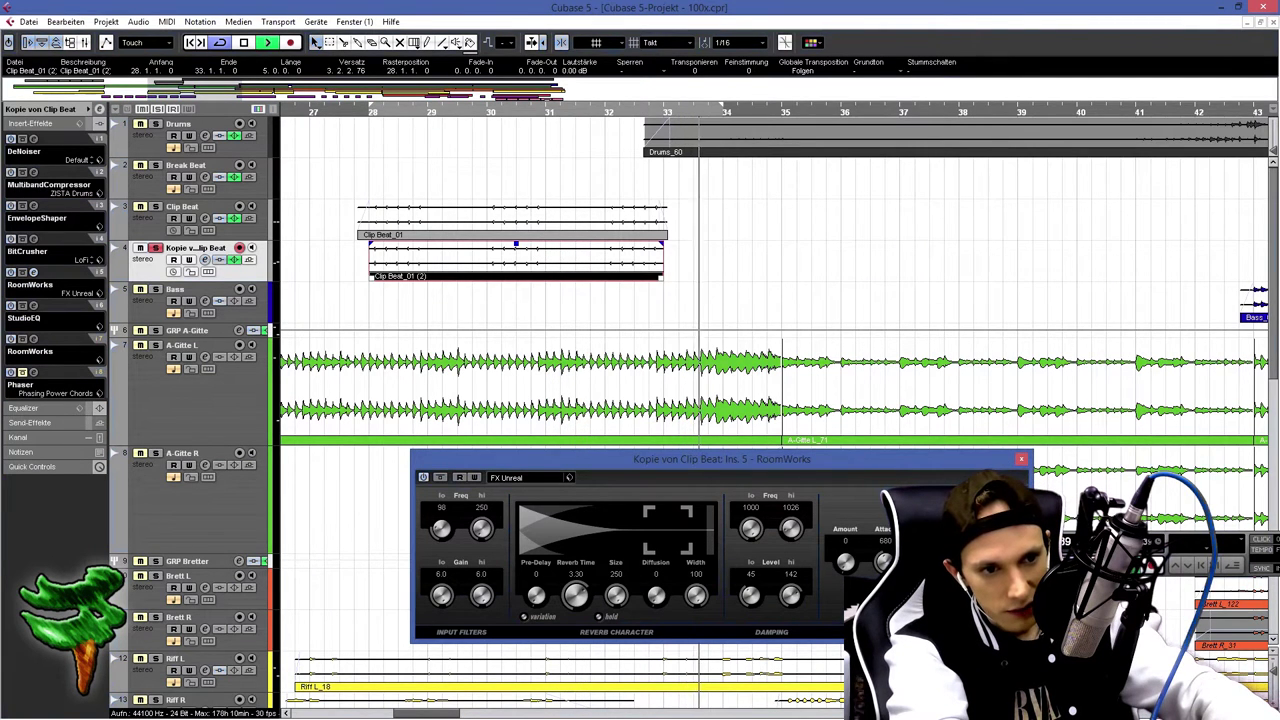
Set the RoomWorks attack to 472 and the damping levels to 104 low and 41 high, and adjust the reverb time.
{"action": "left_click_drag", "start_coordinate": [886, 562], "coordinate": [886, 590]}
{"action": "left_click_drag", "start_coordinate": [751, 596], "coordinate": [754, 642]}
{"action": "left_click_drag", "start_coordinate": [790, 596], "coordinate": [786, 632]}
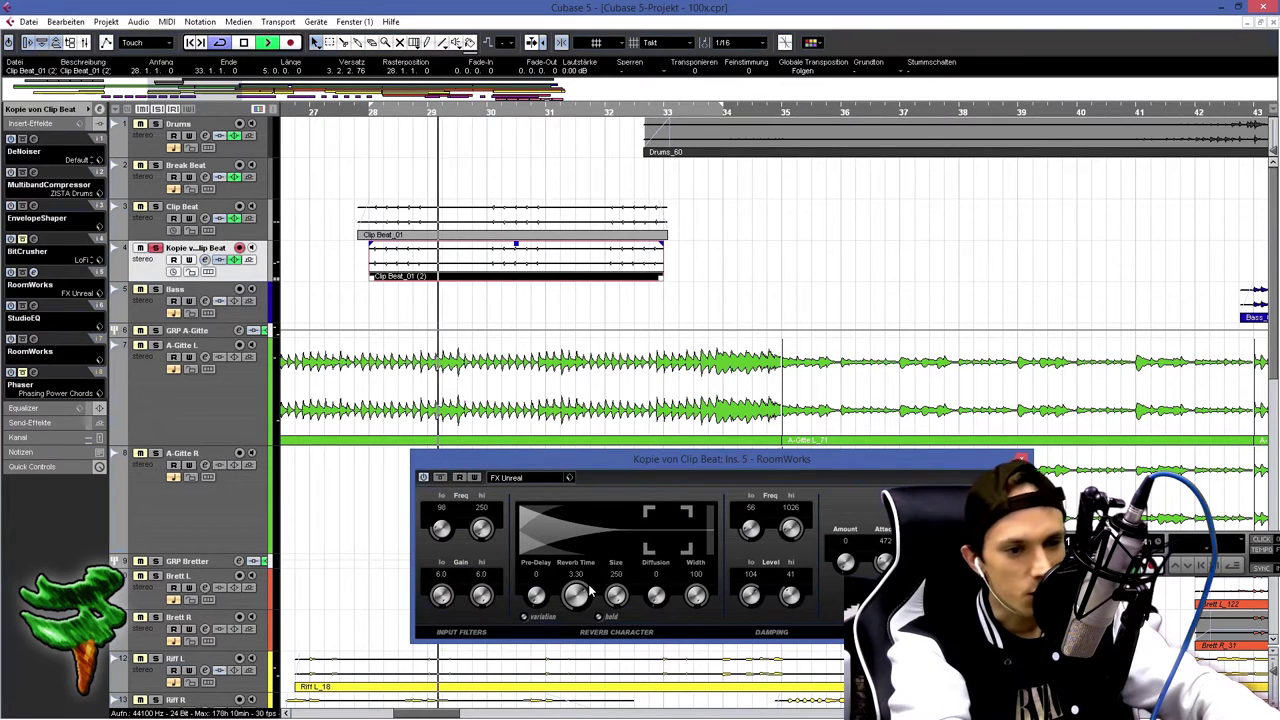
{"action": "left_click_drag", "start_coordinate": [581, 599], "coordinate": [584, 588]}
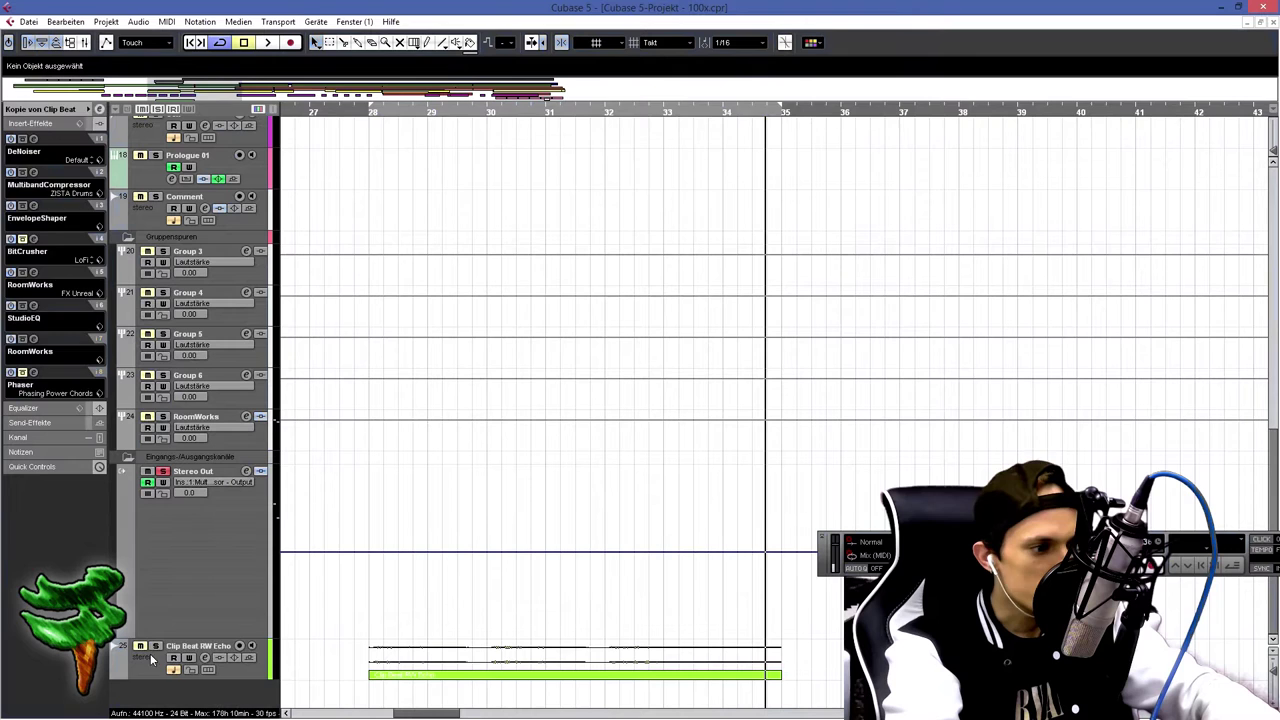
Move the rendered Clip Beat RW Echo track up beneath the copied Clip Beat track and reverse its clip.
{"action": "left_click_drag", "start_coordinate": [152, 657], "coordinate": [153, 150]}
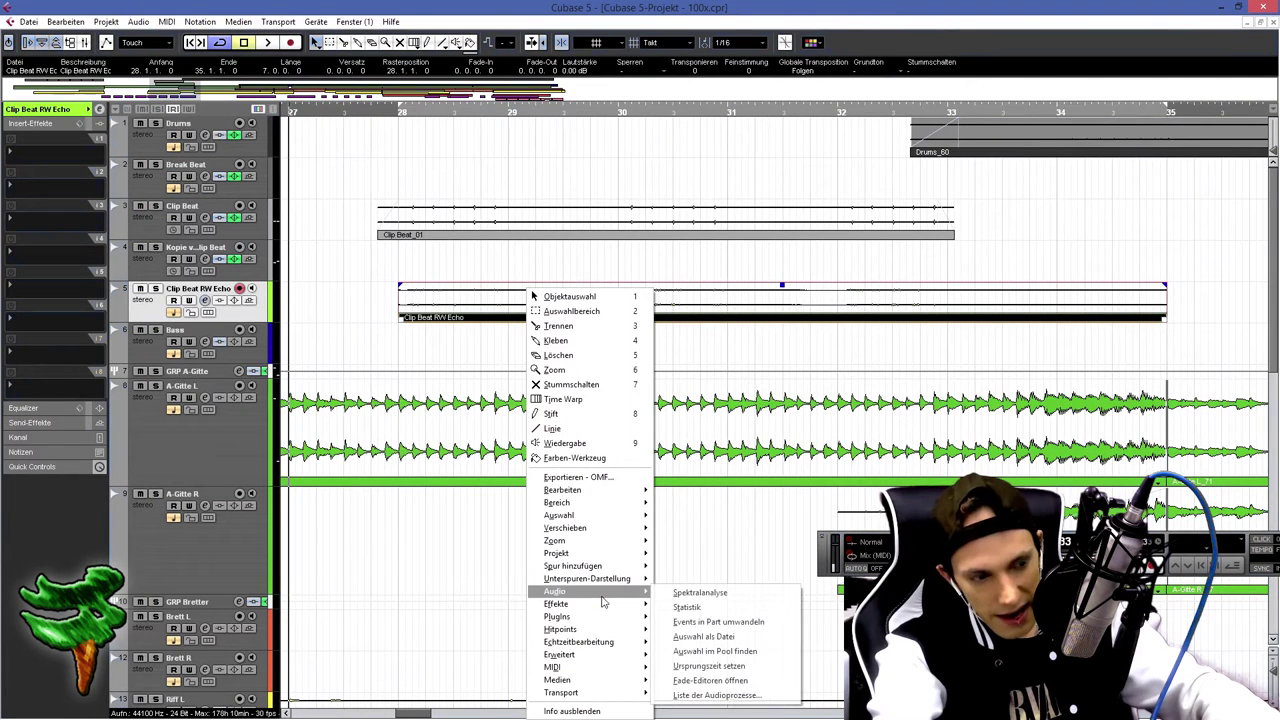
{"action": "mouse_move", "coordinate": [627, 604]}
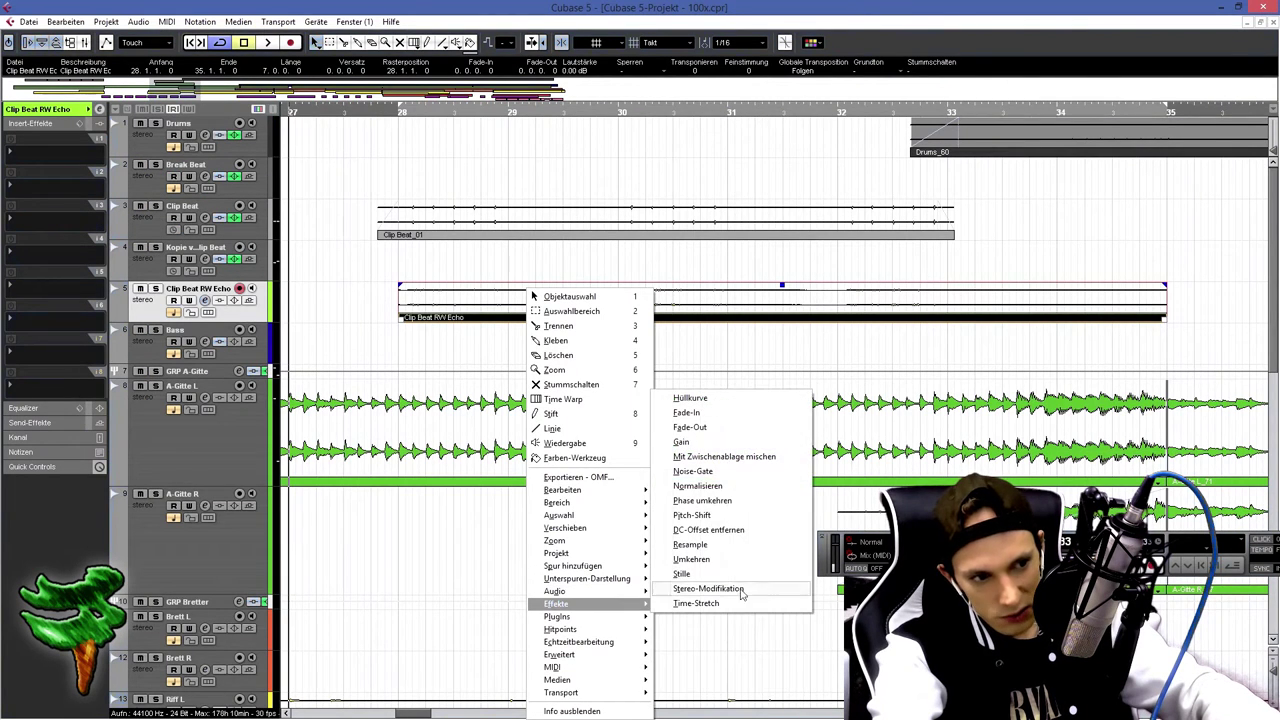
{"action": "left_click", "coordinate": [757, 561]}
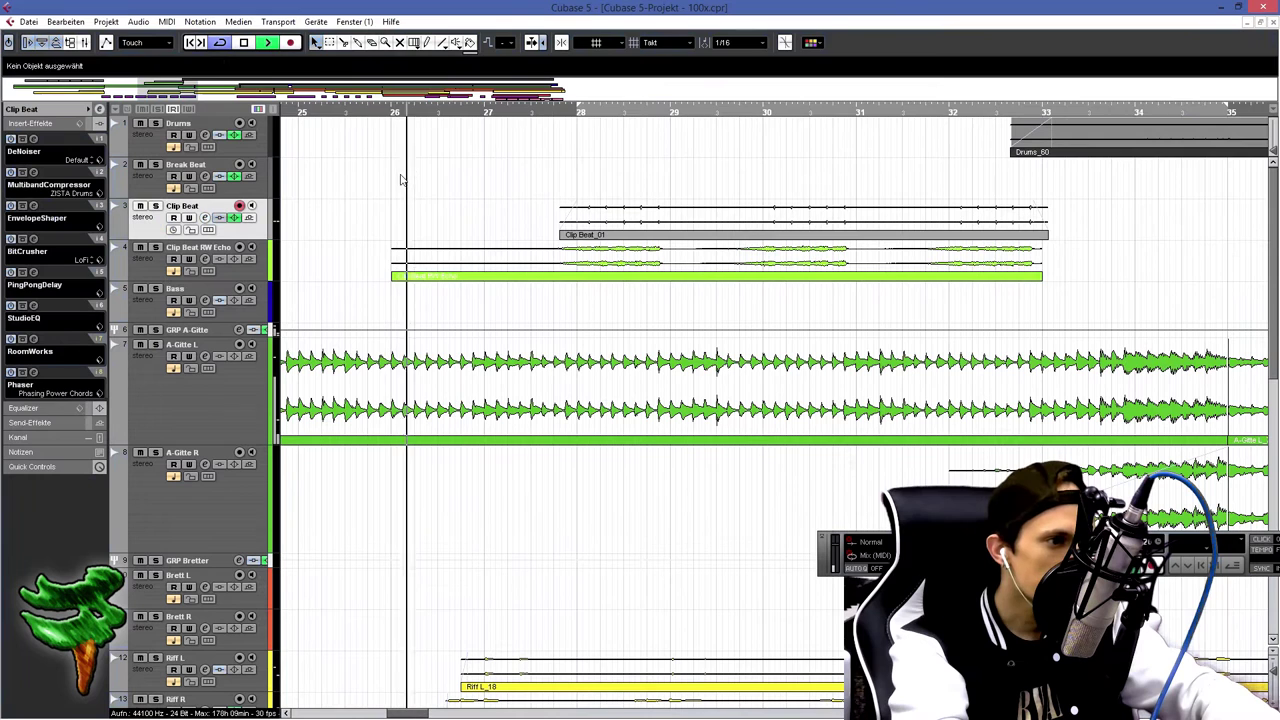
Lower the volume of the reversed Clip Beat RW Echo clip to -17.50 dB.
{"action": "left_click_drag", "start_coordinate": [716, 245], "coordinate": [741, 320]}
{"action": "left_click_drag", "start_coordinate": [716, 250], "coordinate": [716, 269]}
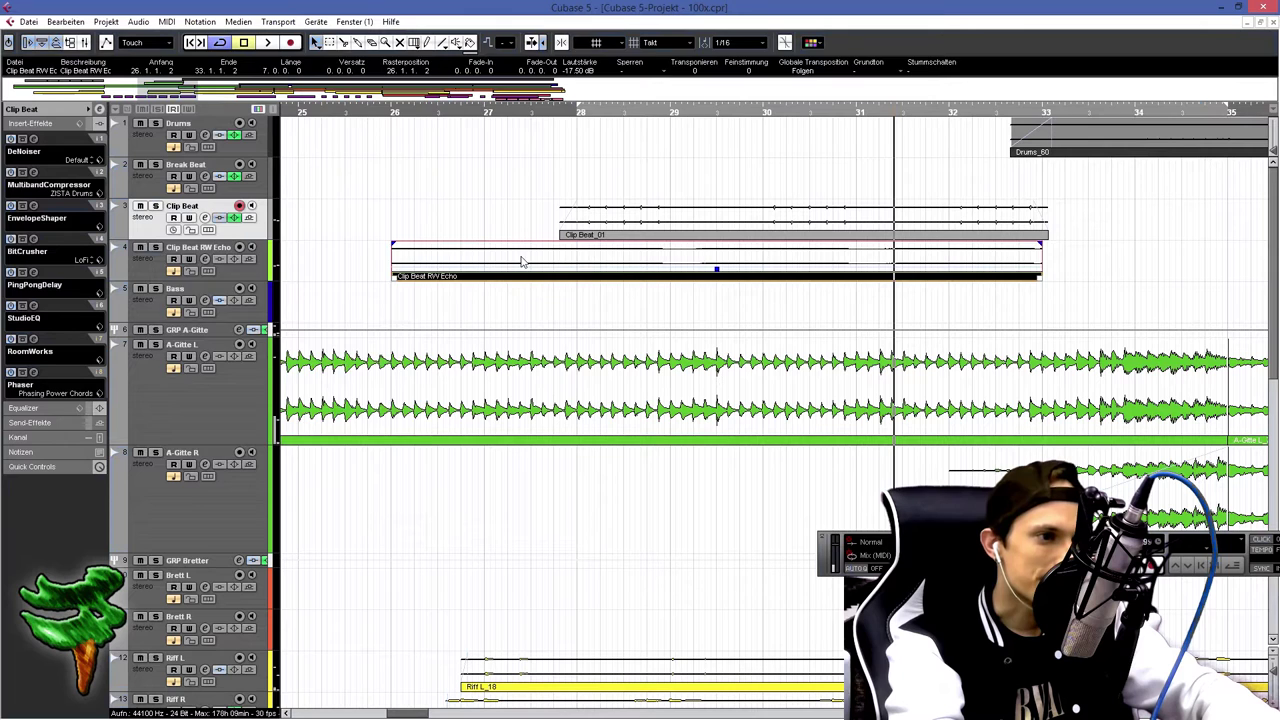
Duplicate the Clip Beat track again, split the copied clip at bar 28 and delete the short piece before it.
{"action": "right_click", "coordinate": [144, 225]}
{"action": "left_click", "coordinate": [200, 271]}
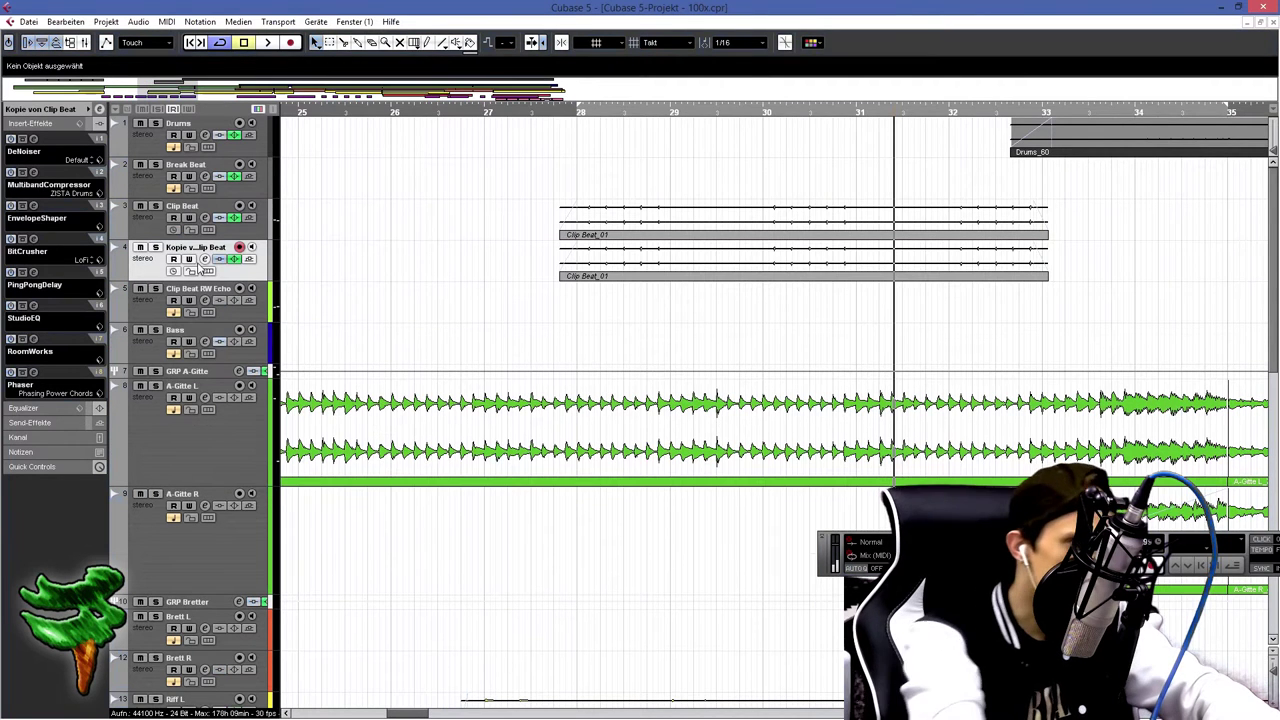
{"action": "key", "text": "3"}
{"action": "left_click", "coordinate": [562, 43]}
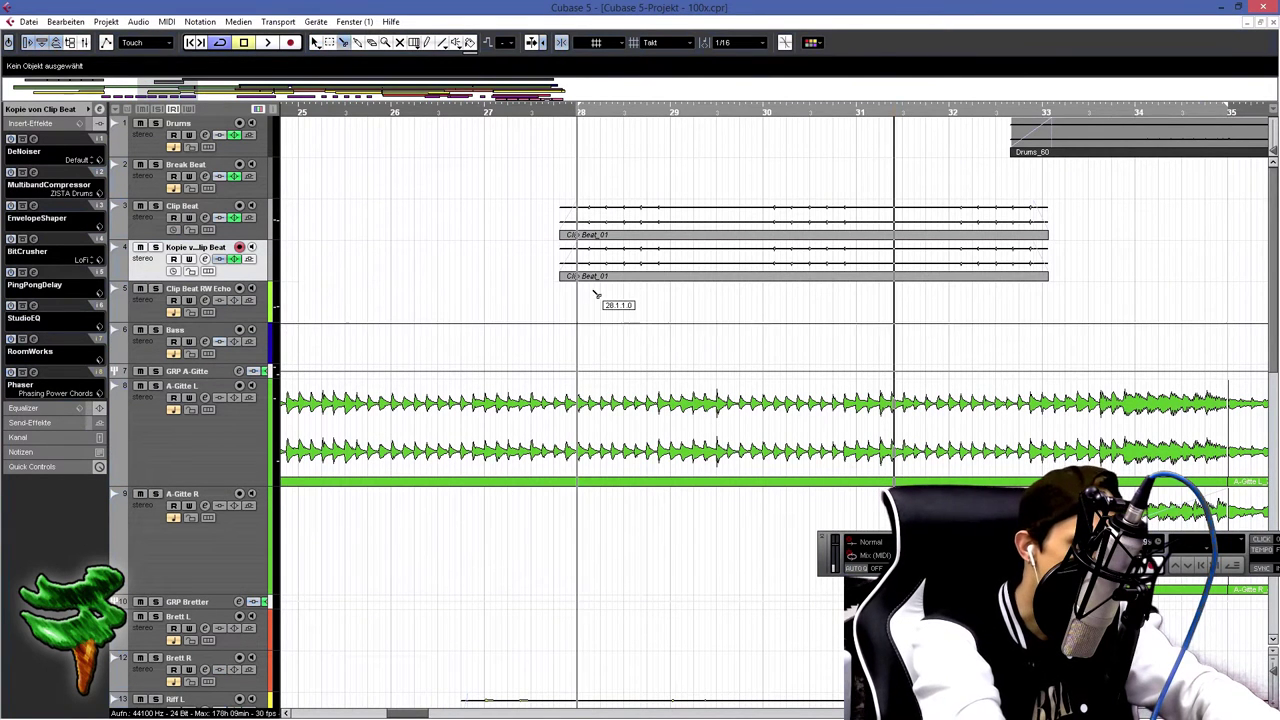
{"action": "left_click", "coordinate": [579, 270]}
{"action": "key", "text": "1"}
{"action": "left_click", "coordinate": [567, 274]}
{"action": "key", "text": "Delete"}
Reverse the trimmed clip on the copied track and set the release of its RoomWorks reverb to 435.
{"action": "left_click", "coordinate": [619, 264]}
{"action": "right_click", "coordinate": [619, 263]}
{"action": "mouse_move", "coordinate": [706, 592]}
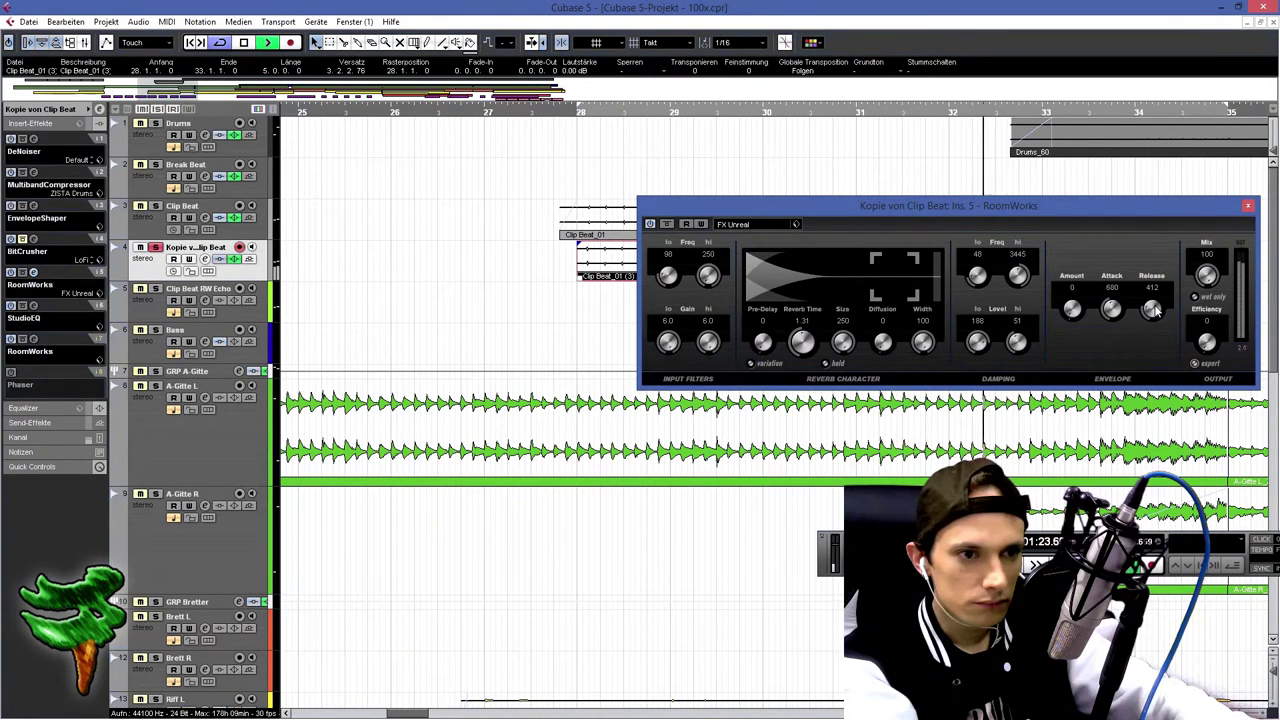
{"action": "left_click_drag", "start_coordinate": [1156, 311], "coordinate": [1157, 308]}
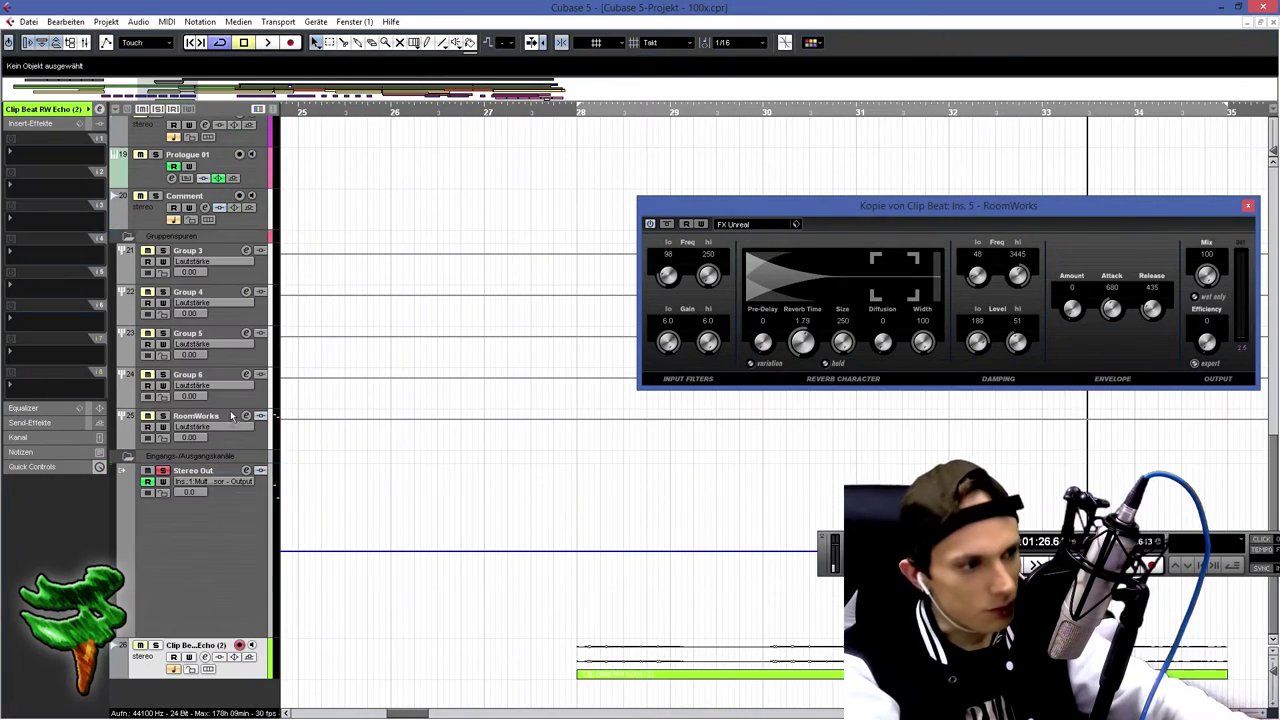
Place the Clip Beat RW Echo (2) track directly below Clip Beat and shift its clip to start at bar 26 at -13.06 dB.
{"action": "left_click_drag", "start_coordinate": [244, 217], "coordinate": [282, 339]}
{"action": "scroll", "coordinate": [283, 338], "scroll_direction": "up", "scroll_amount": 5}
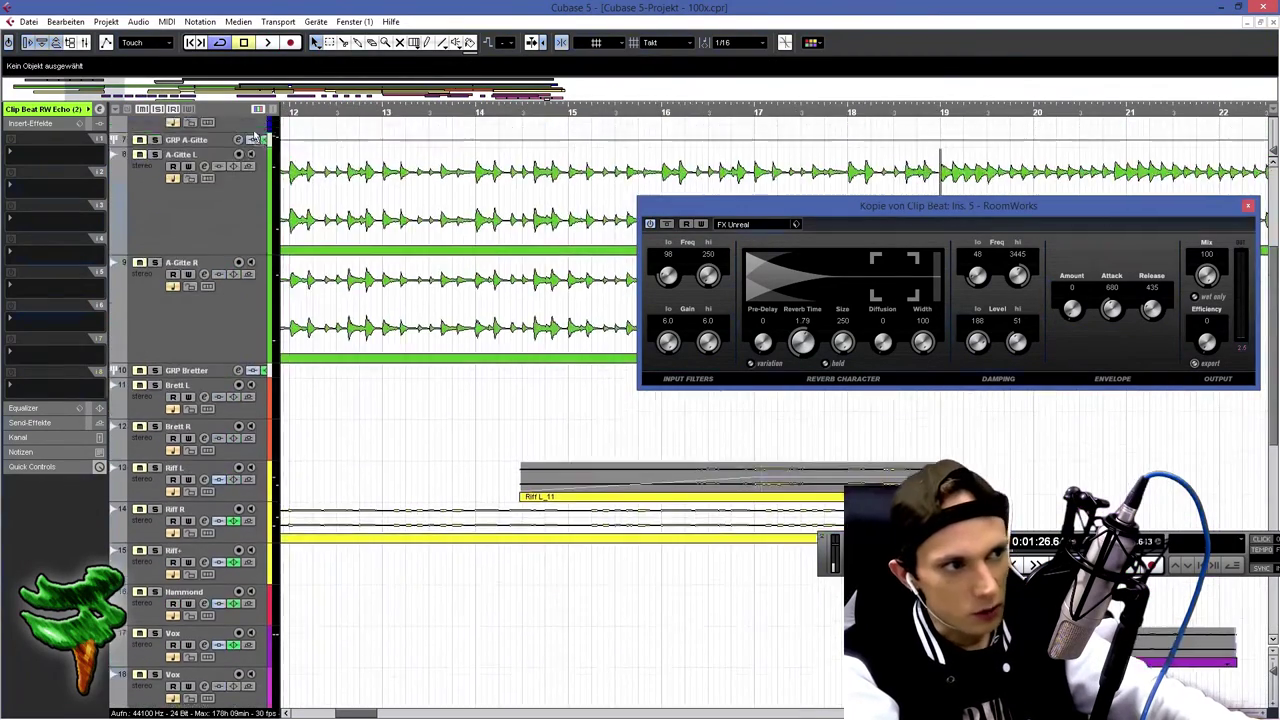
{"action": "left_click", "coordinate": [150, 342]}
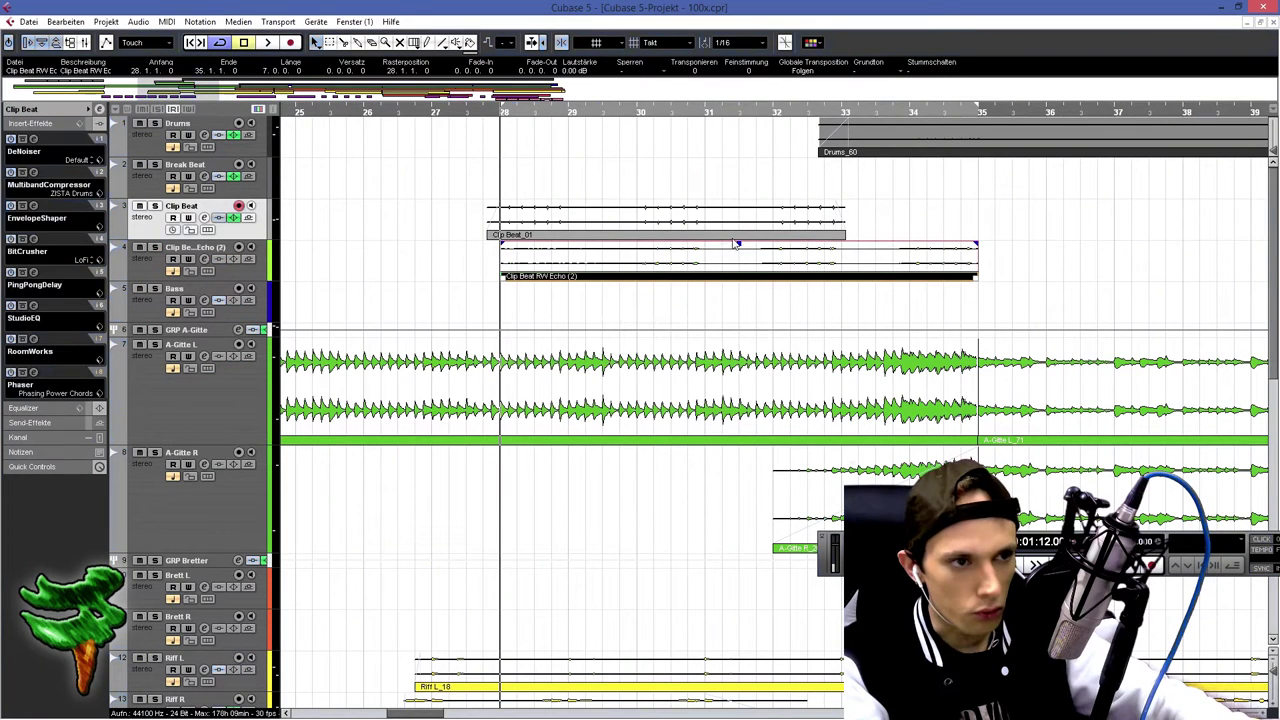
{"action": "left_click_drag", "start_coordinate": [736, 243], "coordinate": [602, 243]}
{"action": "left_click_drag", "start_coordinate": [481, 113], "coordinate": [495, 162]}
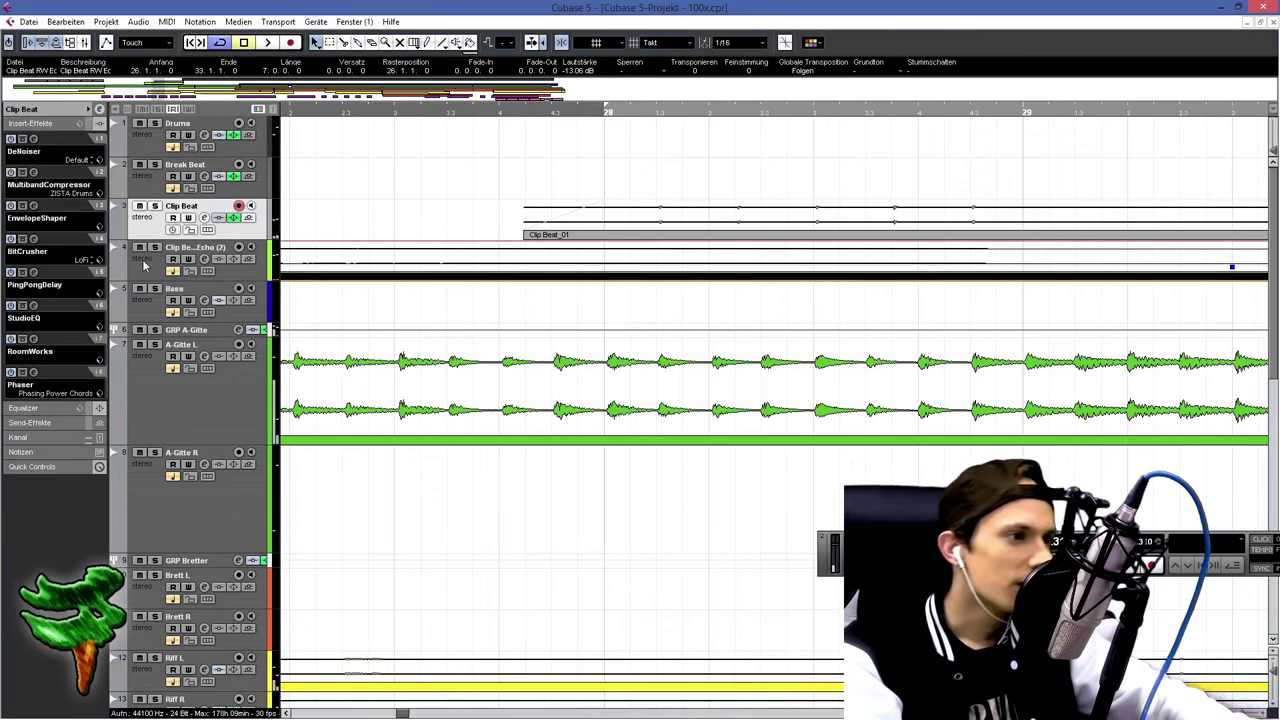
Equalize Clip Beat RW Echo (2) with -8.6 dB at 118 Hz, 4.4 dB at 264 Hz and 5.8 dB at 13497 Hz, sweeping a 24 dB band 2 boost.
{"action": "left_click", "coordinate": [178, 275]}
{"action": "scroll", "coordinate": [178, 275], "scroll_direction": "down", "scroll_amount": 6}
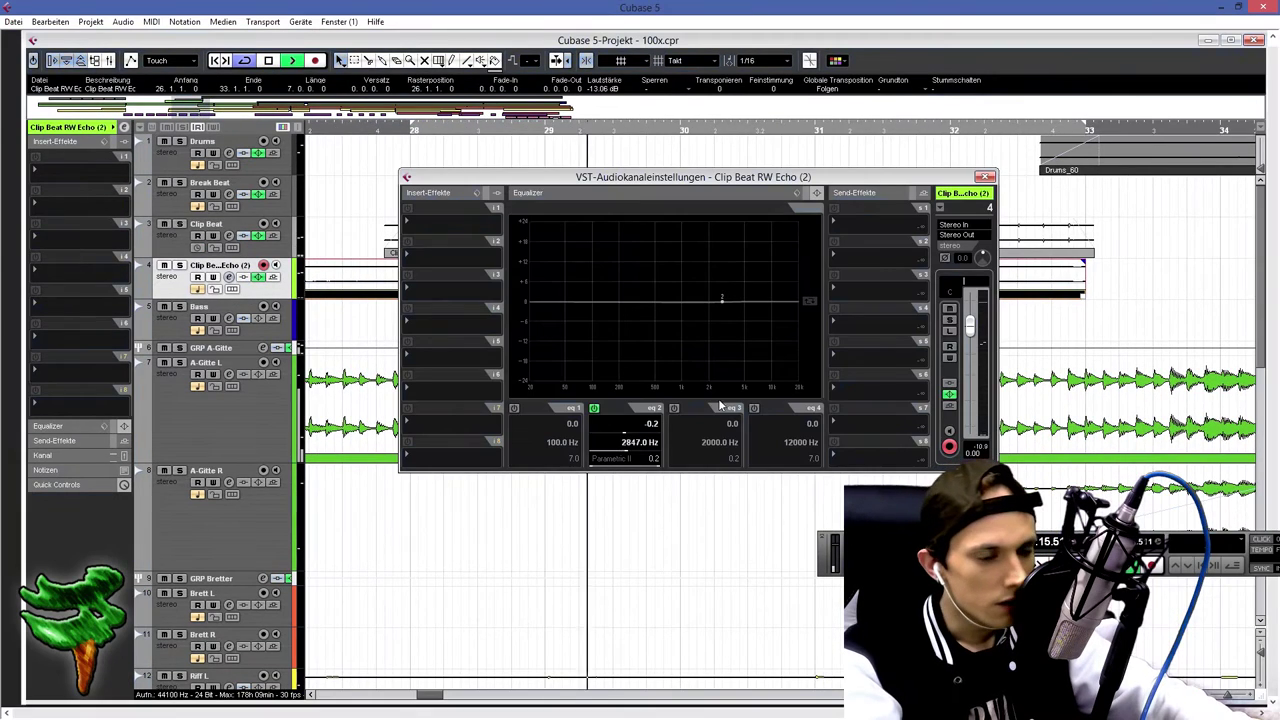
{"action": "scroll", "coordinate": [652, 466], "scroll_direction": "up", "scroll_amount": 5}
{"action": "left_click_drag", "start_coordinate": [722, 298], "coordinate": [699, 226]}
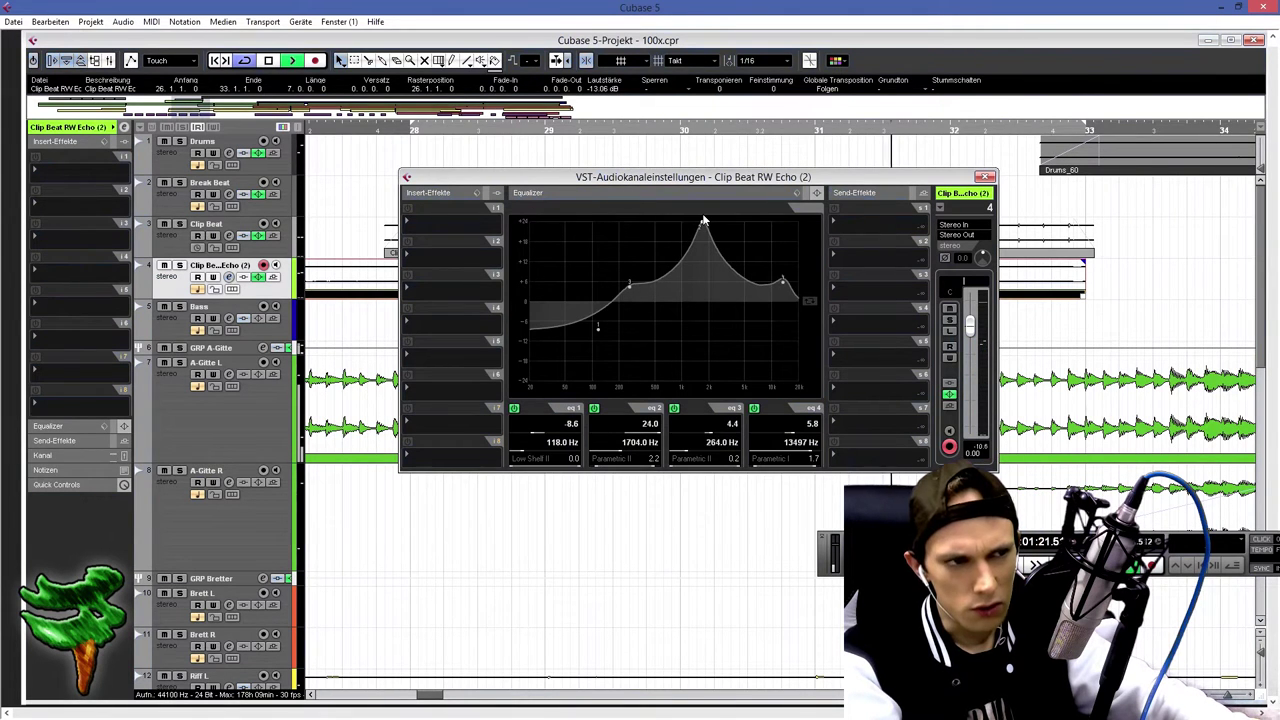
{"action": "left_click_drag", "start_coordinate": [703, 220], "coordinate": [748, 217]}
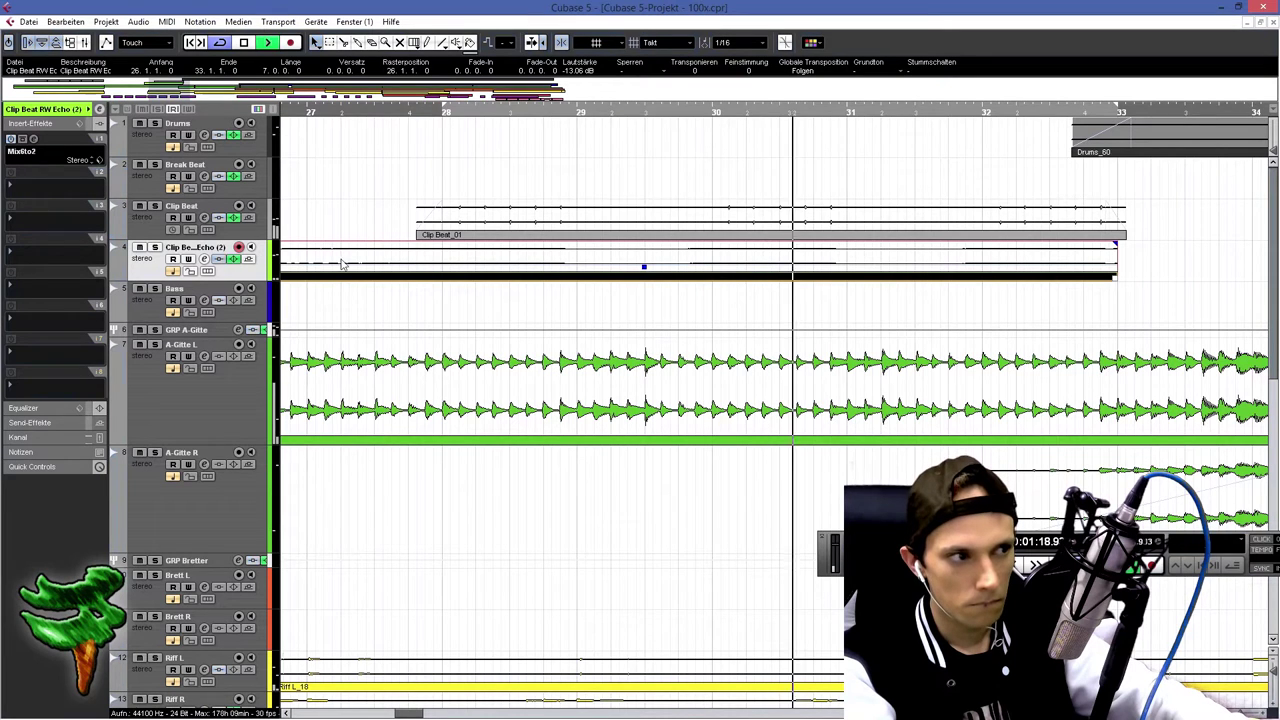
{"action": "key", "text": "space"}
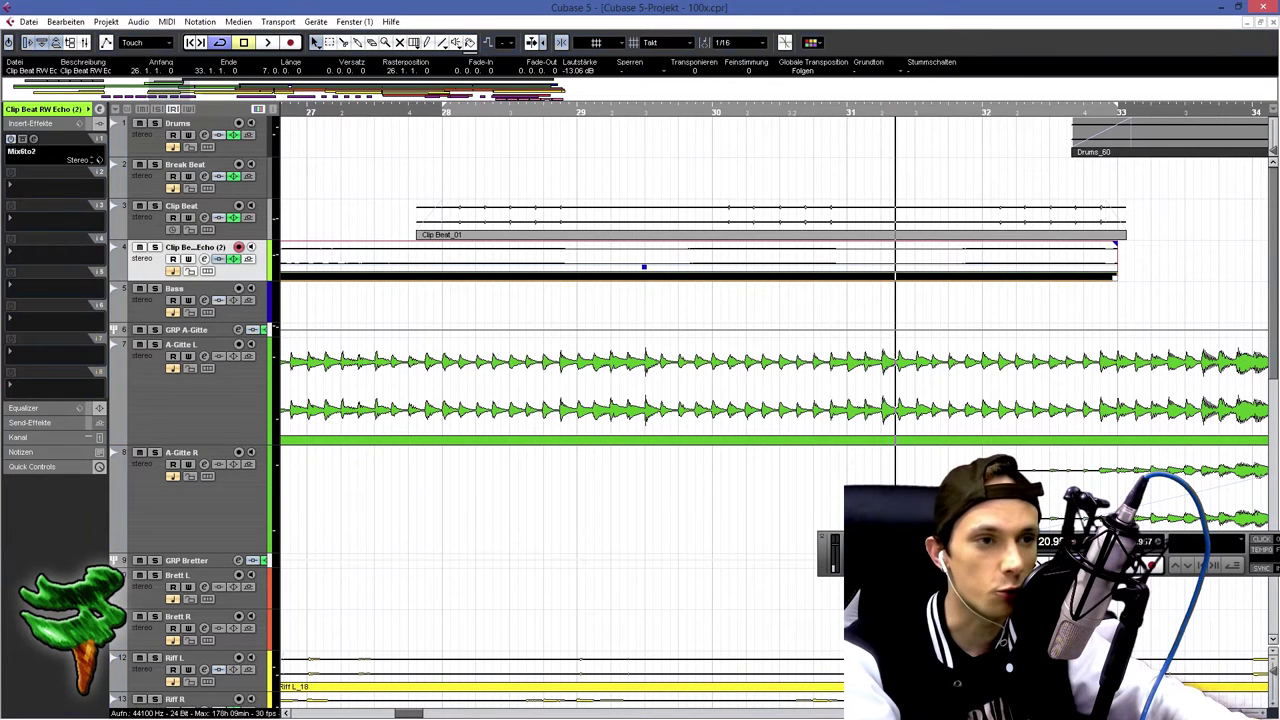
{"action": "left_click", "coordinate": [1133, 289]}
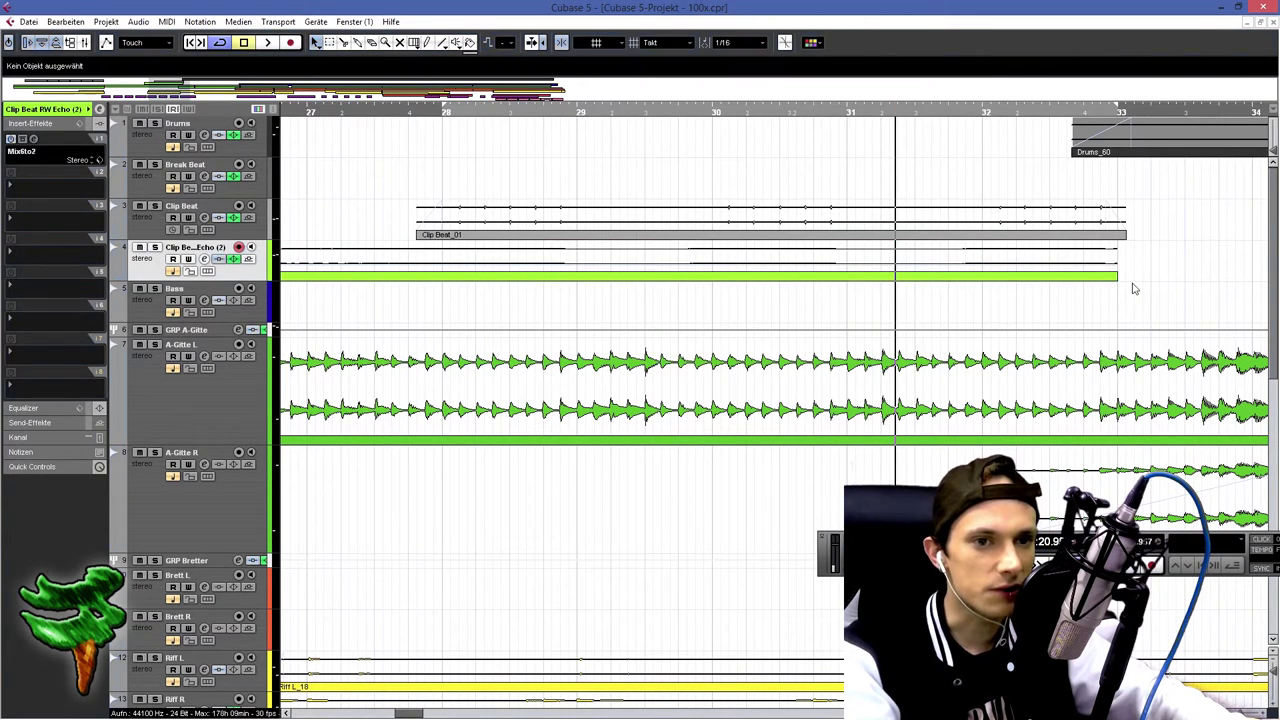
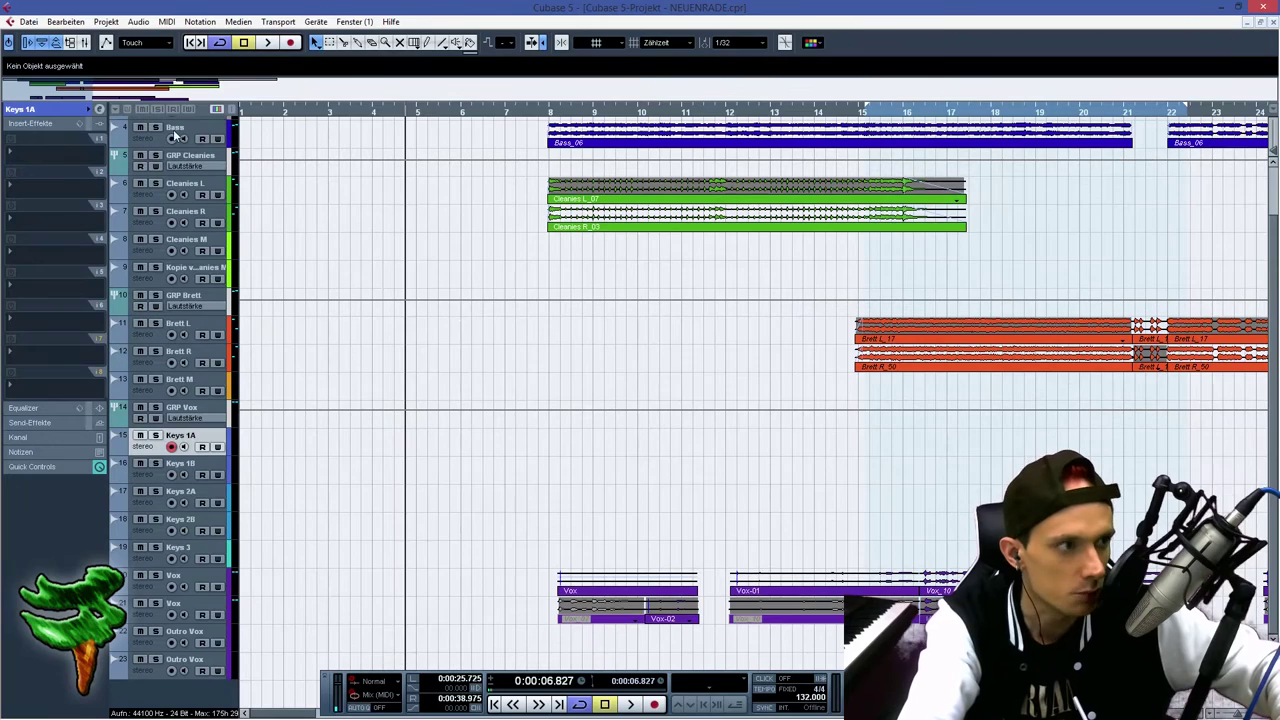
Show the NEUENRADE arrangement up to about bar 43 and play the Keys 1A_03 recording with it.
{"action": "left_click_drag", "start_coordinate": [93, 98], "coordinate": [168, 97]}
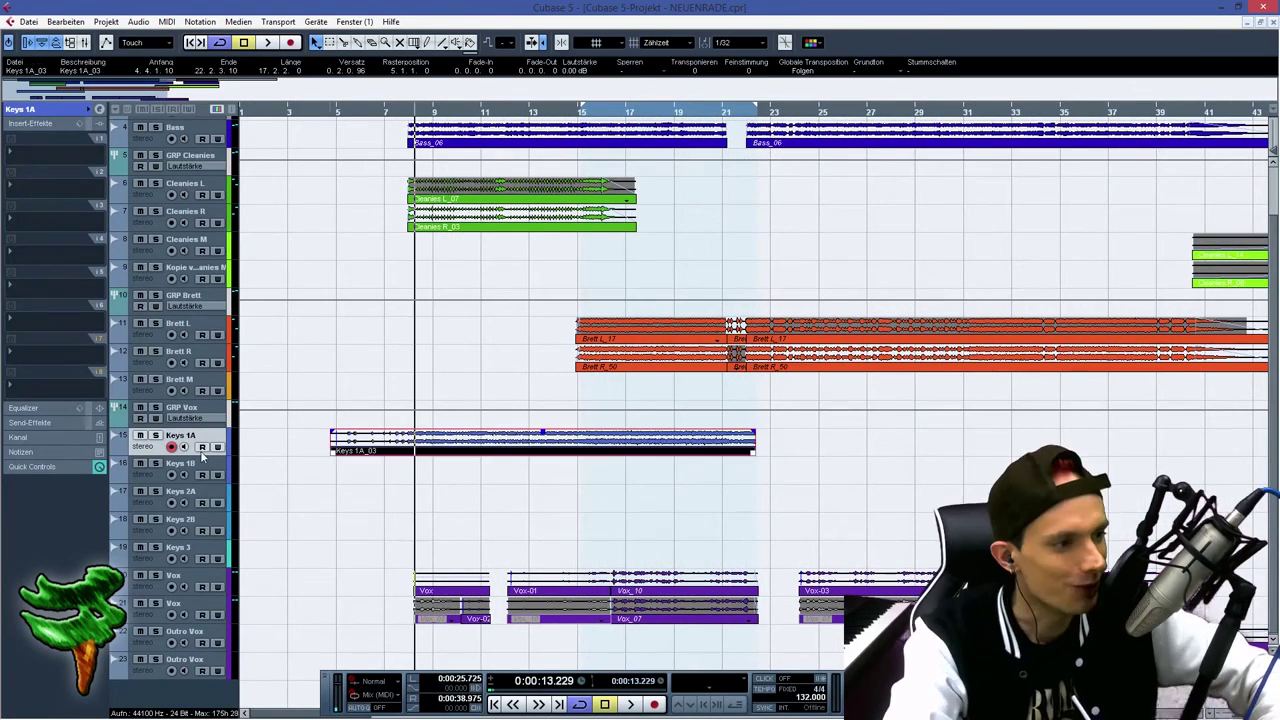
{"action": "key", "text": "space"}
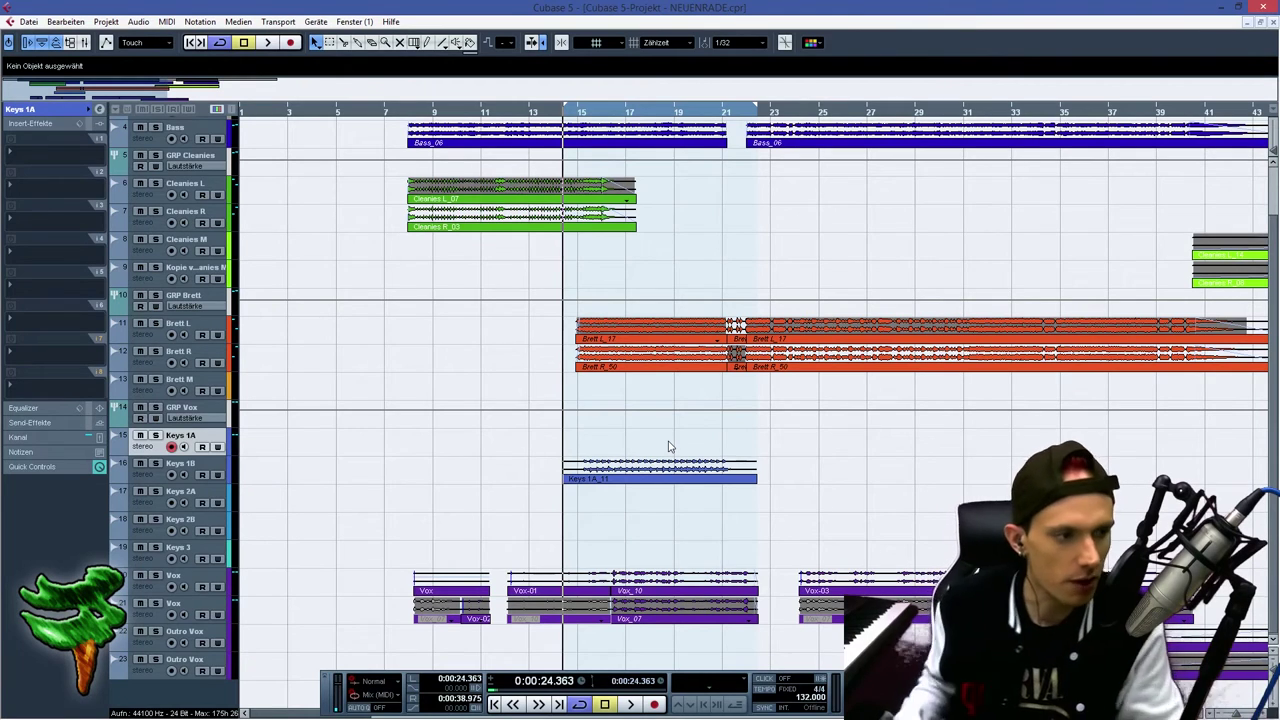
Check the Keys 1B and Keys 1A track settings and play the doubled keys takes with the arrangement.
{"action": "key", "text": "Down"}
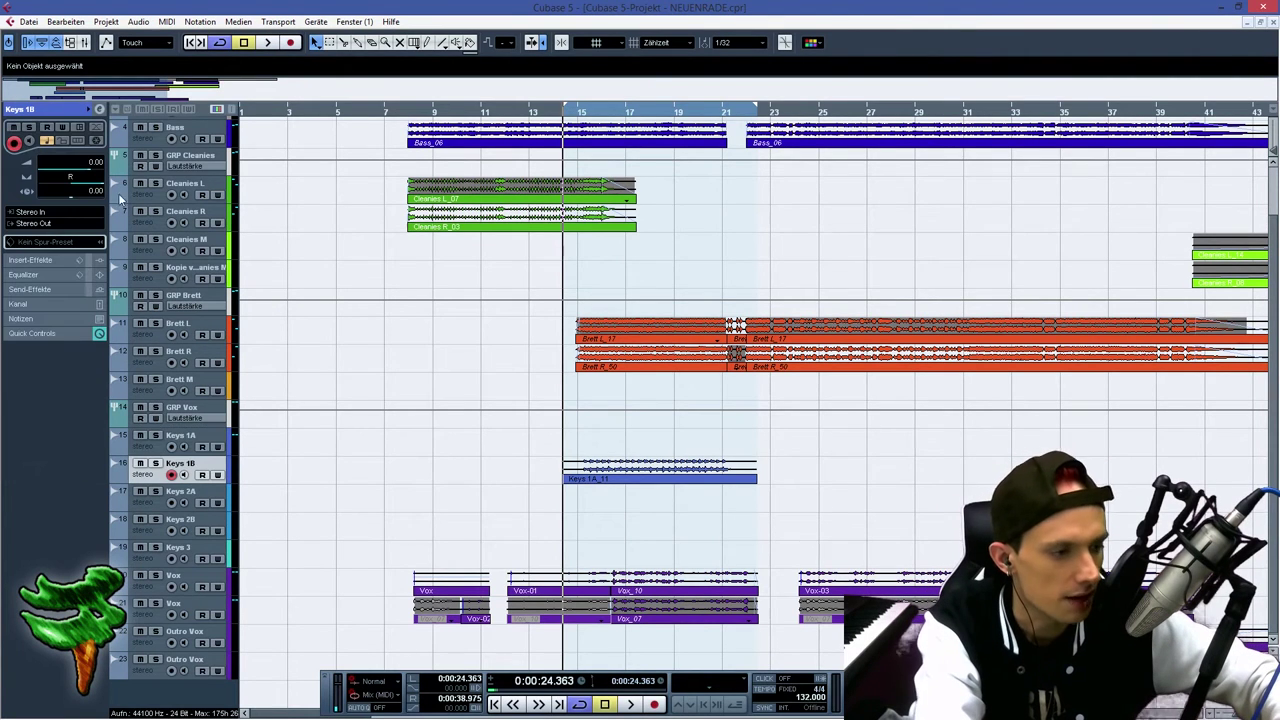
{"action": "left_click", "coordinate": [137, 450]}
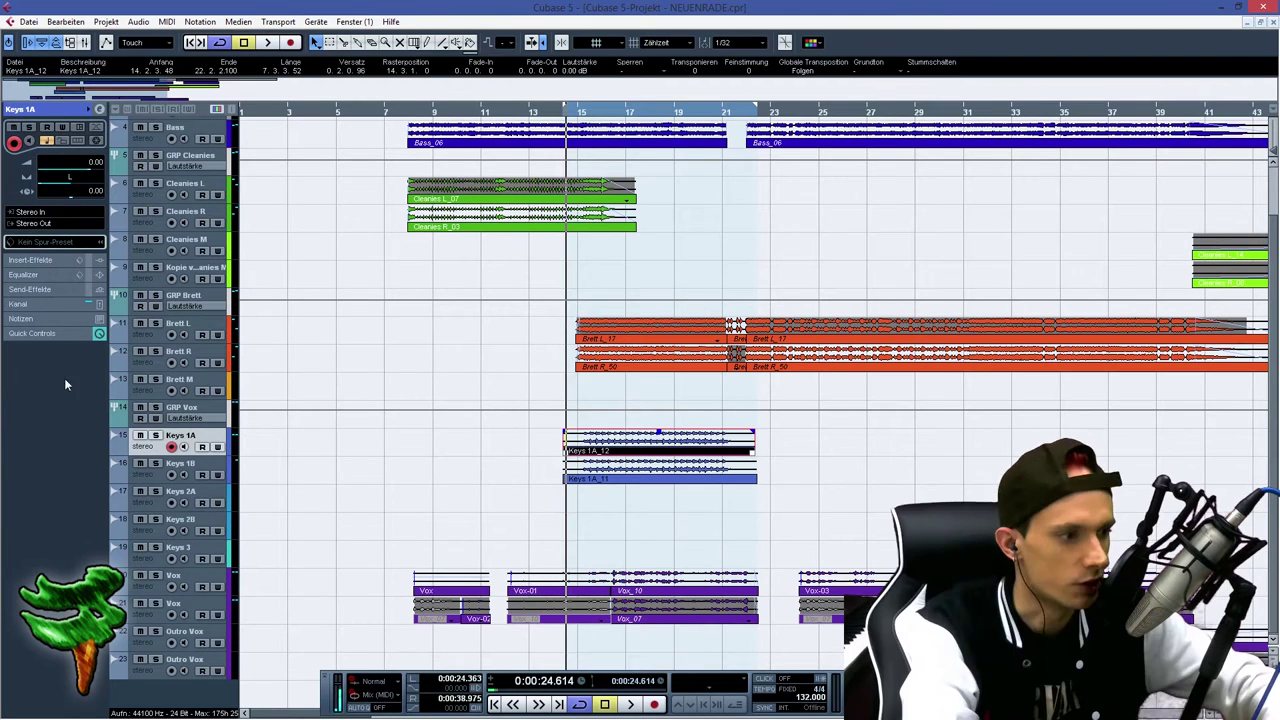
{"action": "key", "text": "space"}
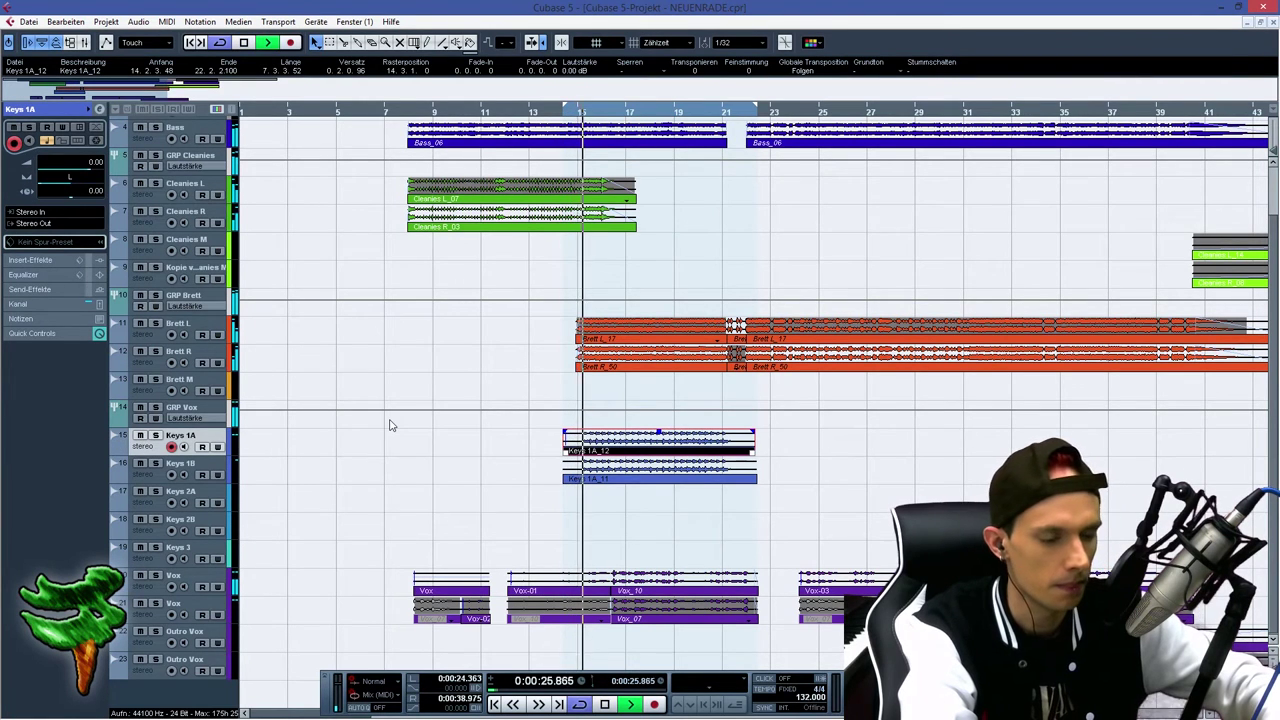
Set the track delay of Keys 1A and Keys 1B to -100.00 and play the doubled keys with the arrangement.
{"action": "key", "text": "space"}
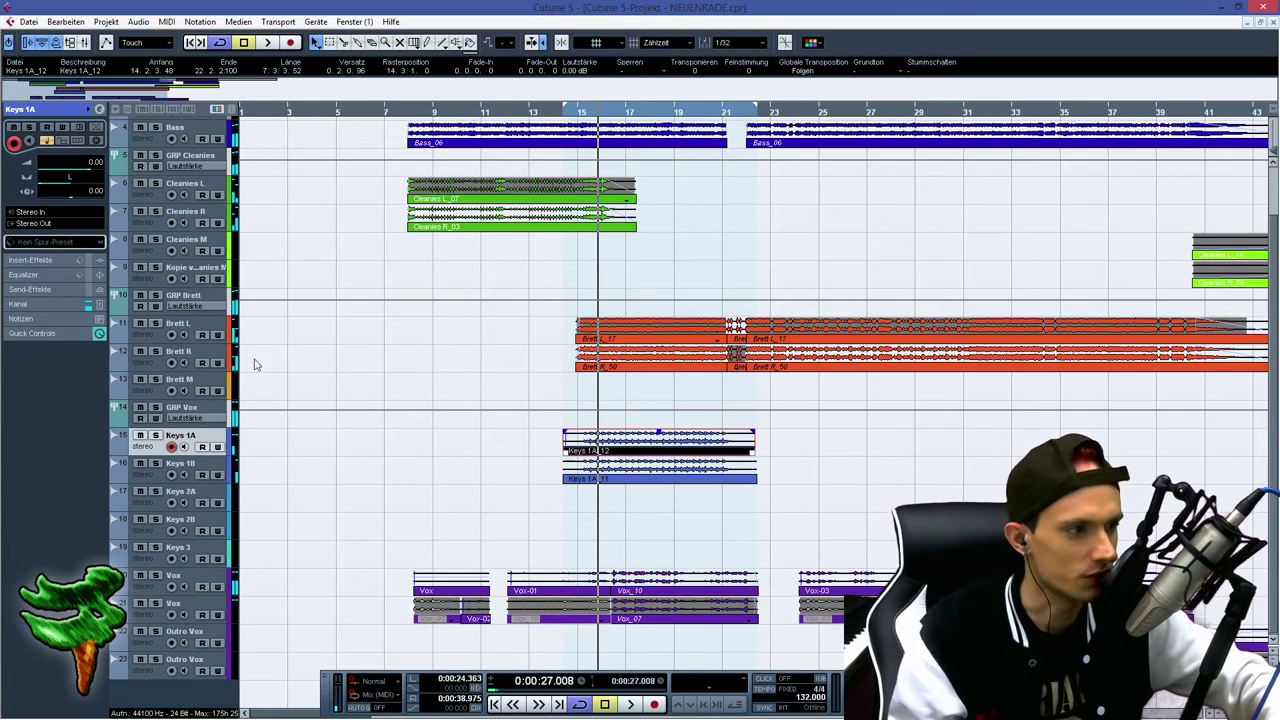
{"action": "double_click", "coordinate": [97, 194]}
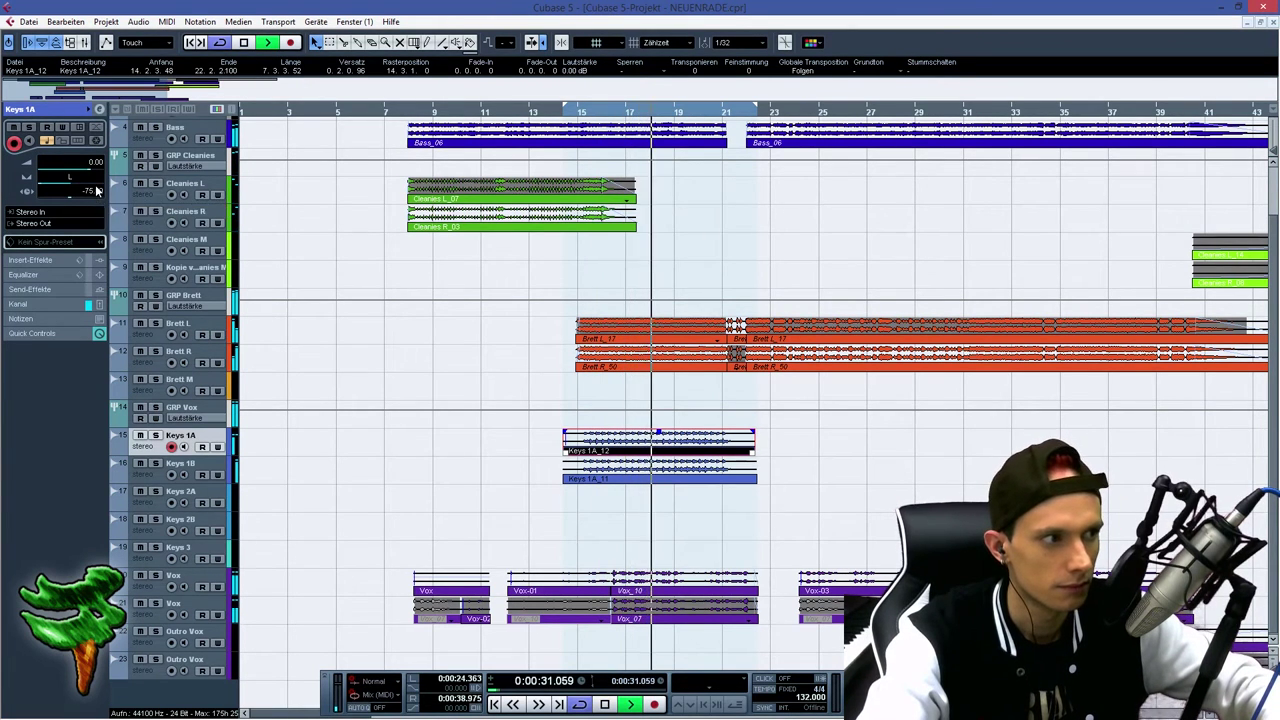
{"action": "double_click", "coordinate": [97, 195]}
{"action": "key", "text": "space"}
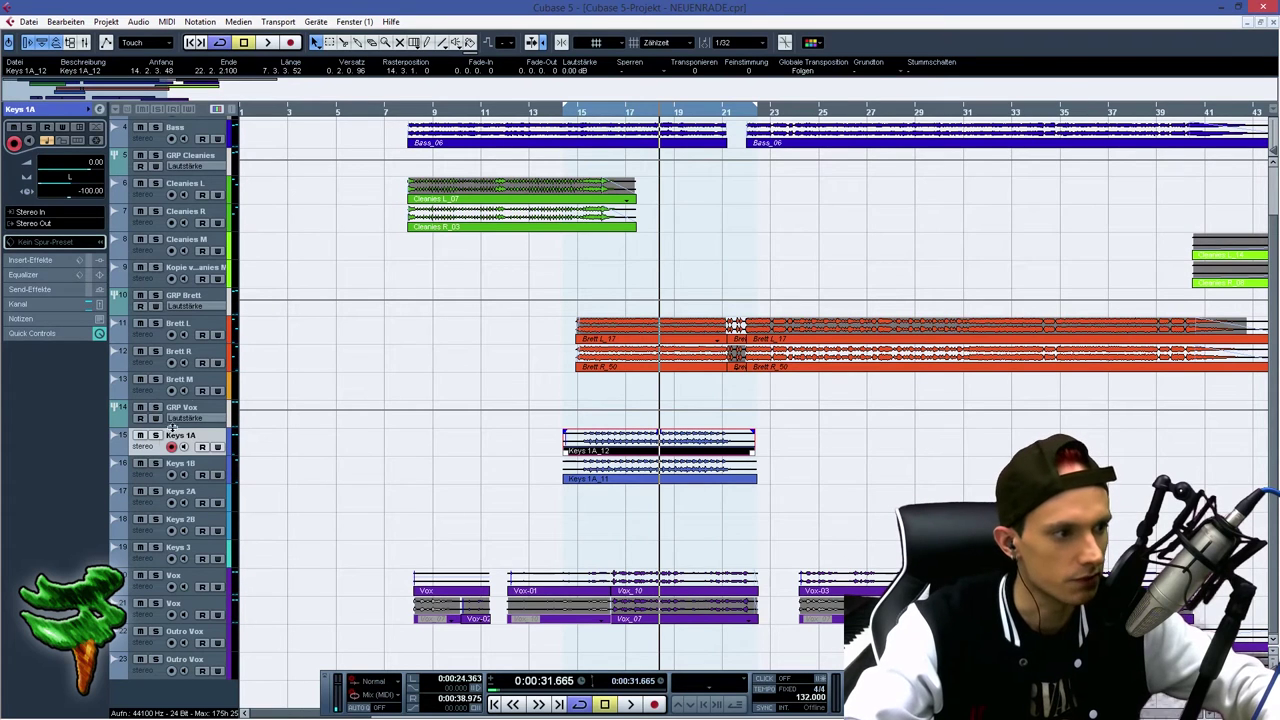
{"action": "left_click", "coordinate": [150, 483]}
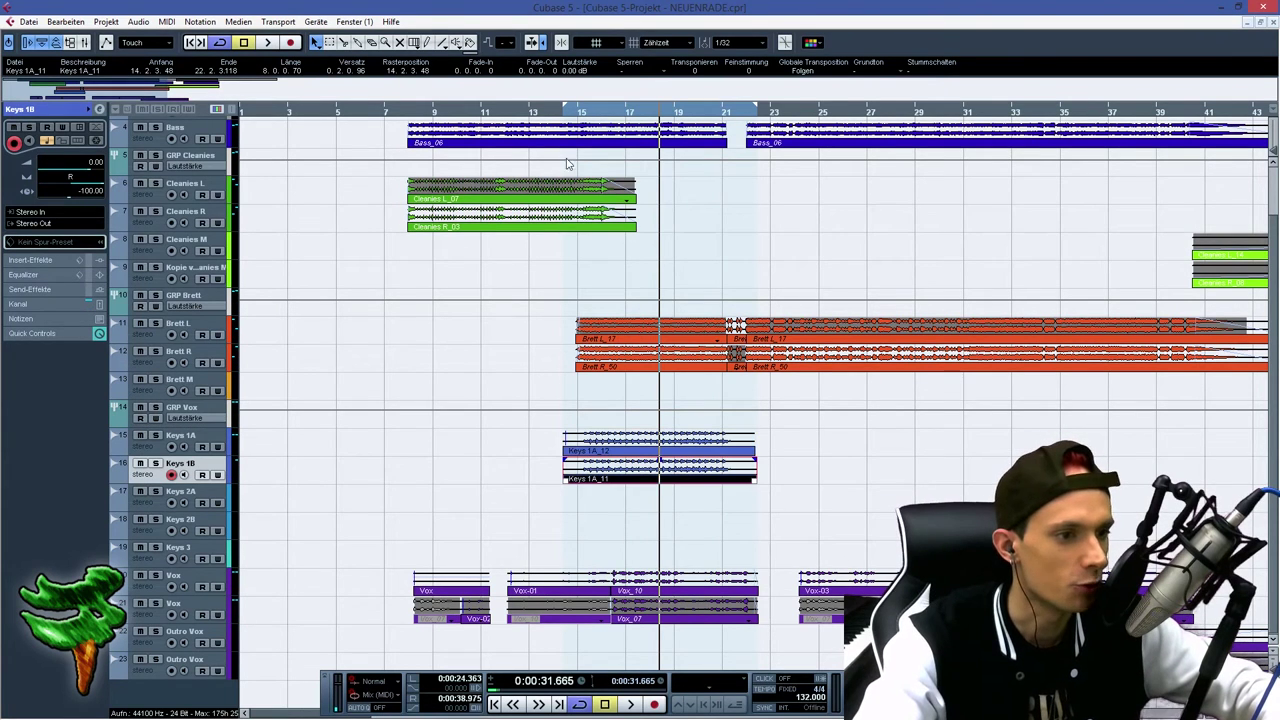
{"action": "left_click", "coordinate": [476, 464]}
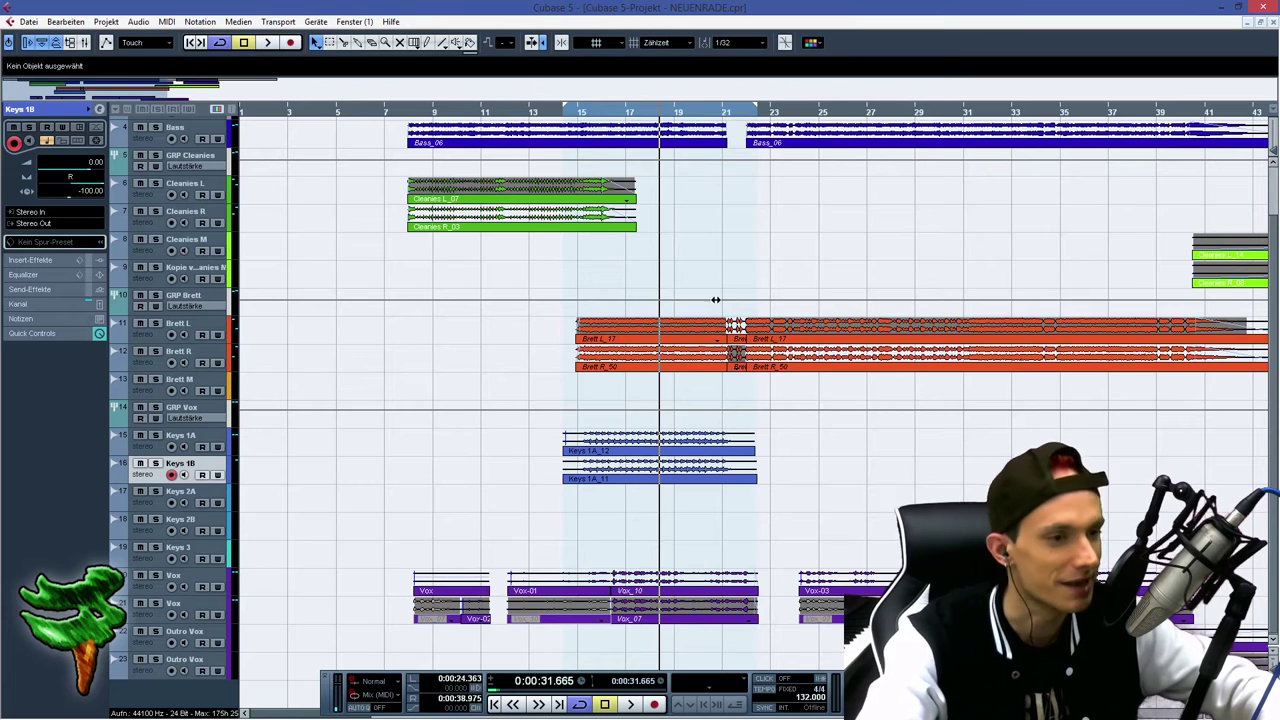
{"action": "key", "text": "space"}
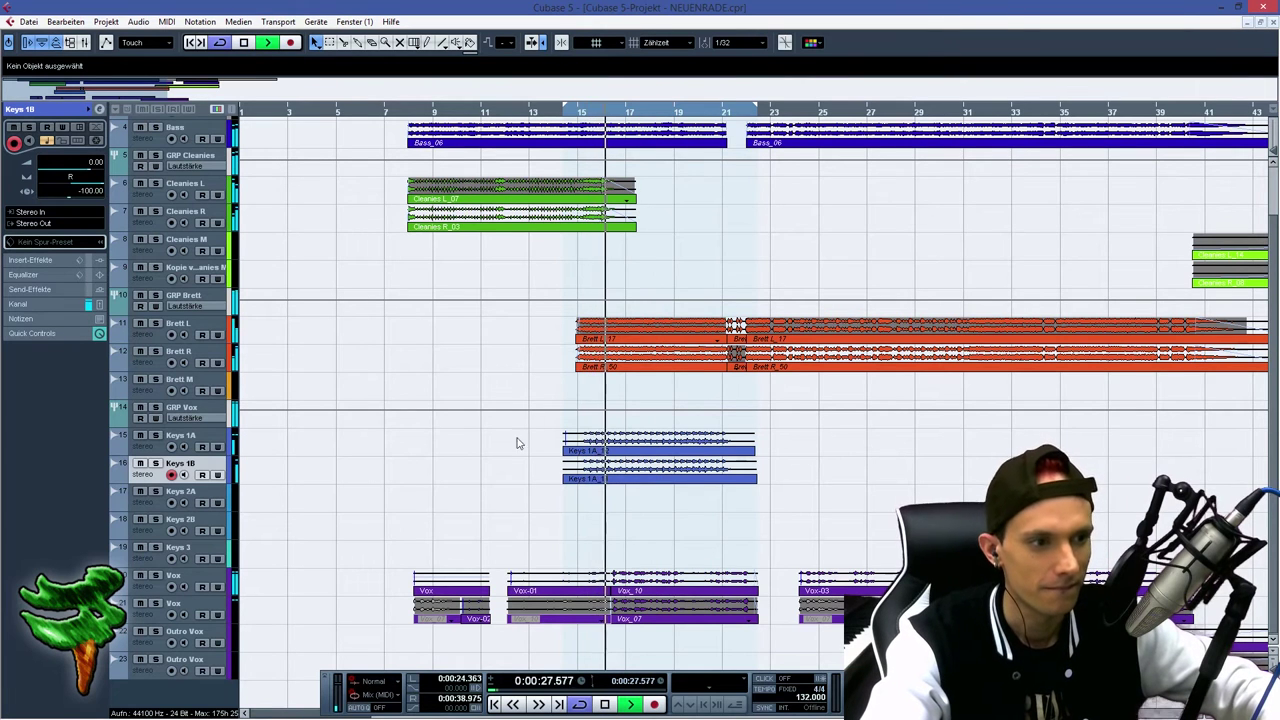
{"action": "key", "text": "space"}
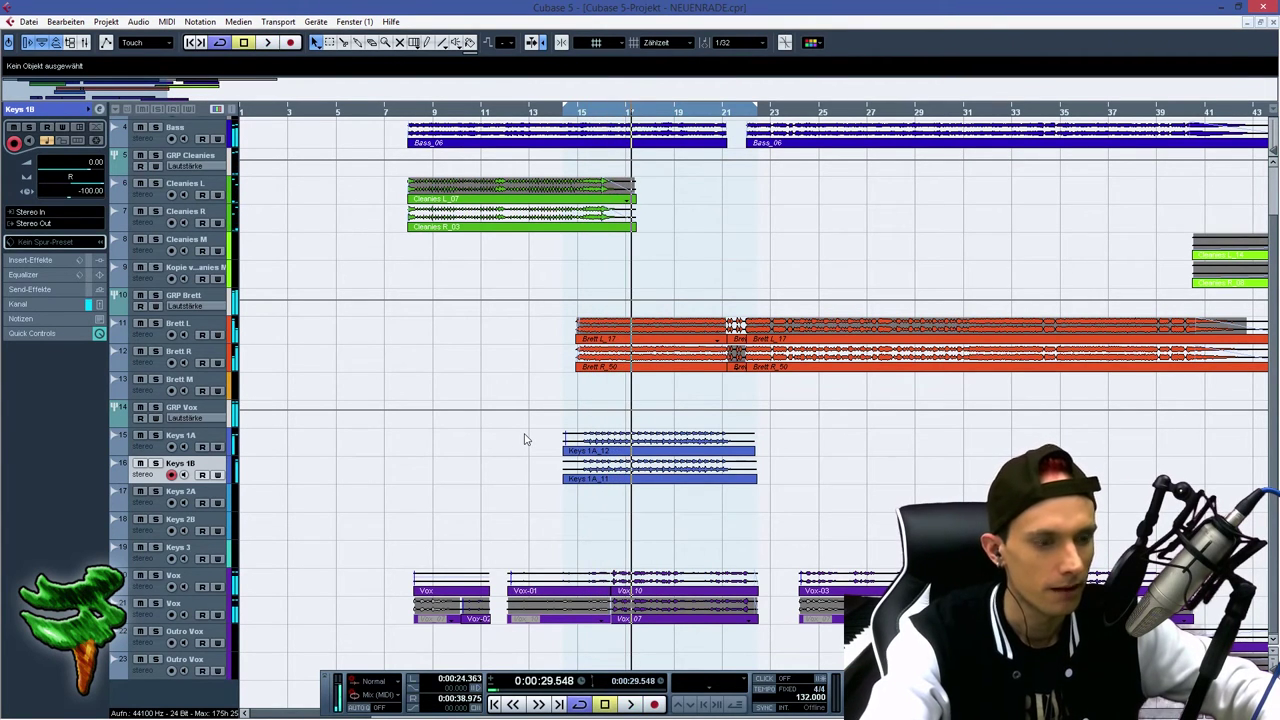
Process the Keys 1A and Keys 1B clips with Mix6To2, raising the left input channel's left fader to 0.0.
{"action": "left_click_drag", "start_coordinate": [620, 112], "coordinate": [631, 186]}
{"action": "mouse_move", "coordinate": [172, 456]}
{"action": "left_mouse_down"}
{"action": "mouse_move", "coordinate": [166, 581]}
{"action": "mouse_move", "coordinate": [180, 452]}
{"action": "left_mouse_up"}
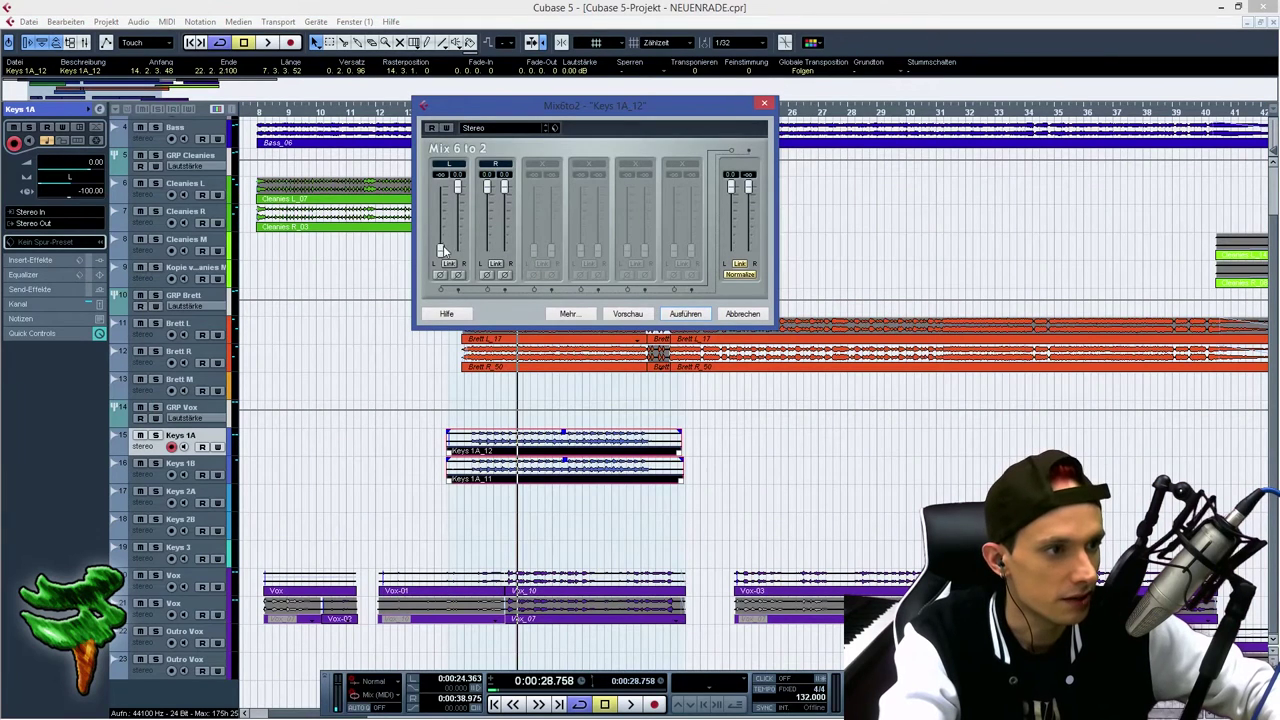
{"action": "left_click_drag", "start_coordinate": [442, 249], "coordinate": [431, 130]}
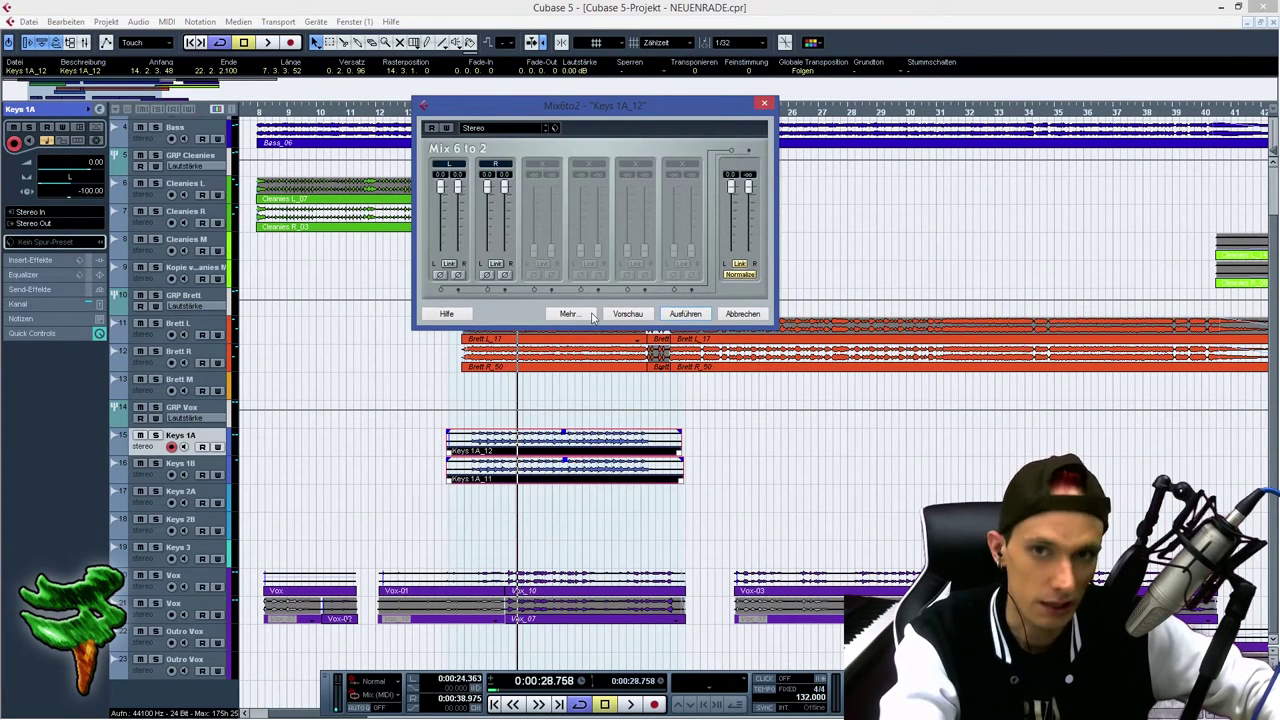
{"action": "left_click", "coordinate": [684, 314]}
Add a group track, place it directly above Keys 1A and name it GRP Keys.
{"action": "right_click", "coordinate": [176, 440]}
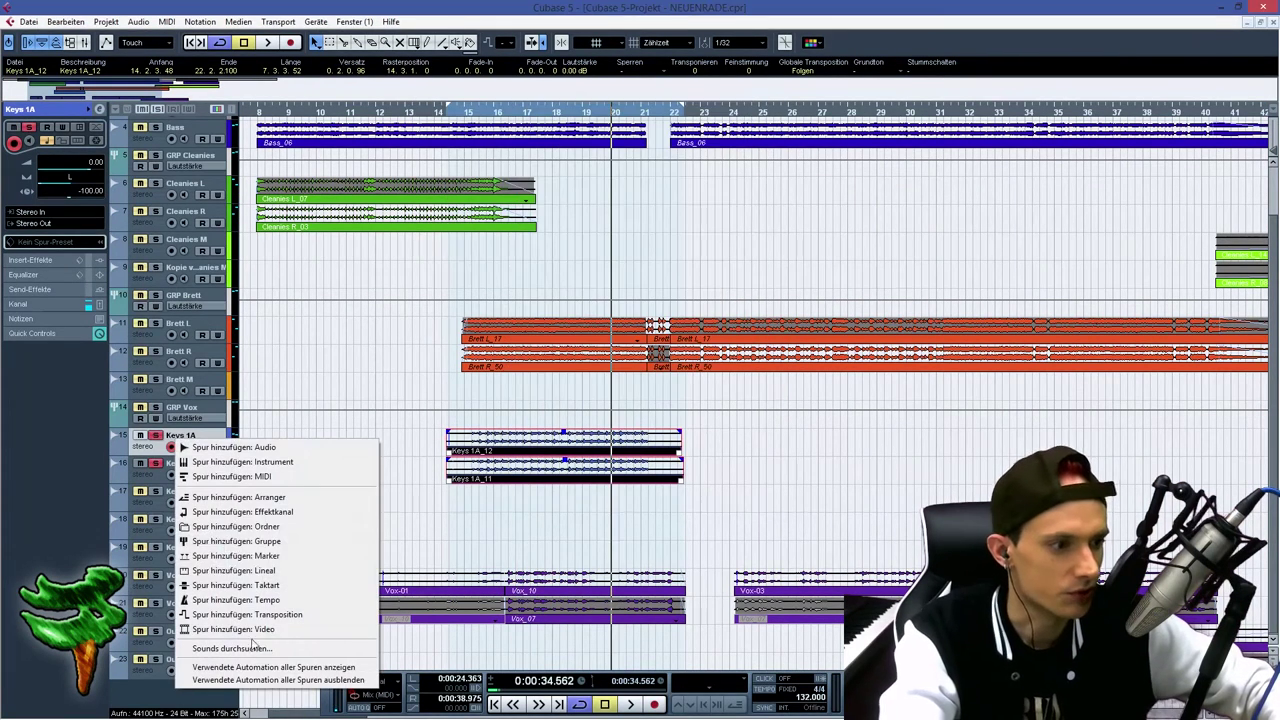
{"action": "left_click", "coordinate": [315, 545]}
{"action": "key", "text": "Return"}
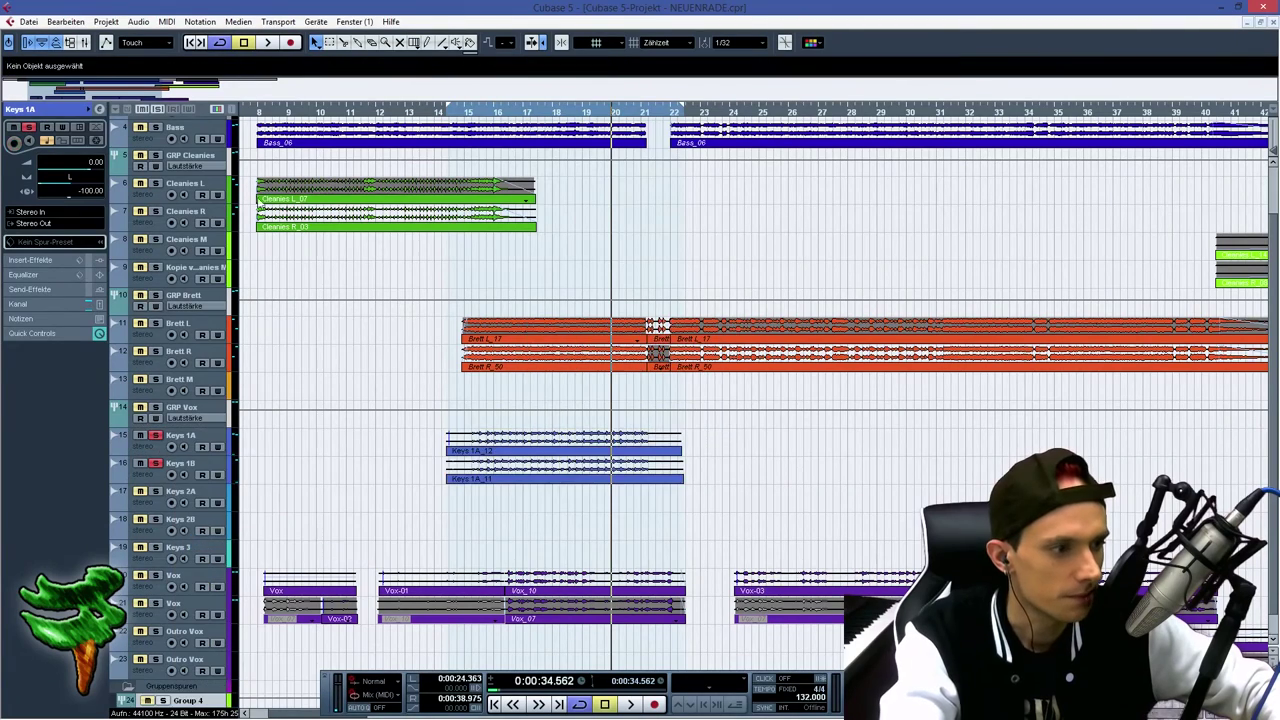
{"action": "scroll", "coordinate": [226, 130], "scroll_direction": "up", "scroll_amount": 2}
{"action": "scroll", "coordinate": [421, 336], "scroll_direction": "down", "scroll_amount": 3}
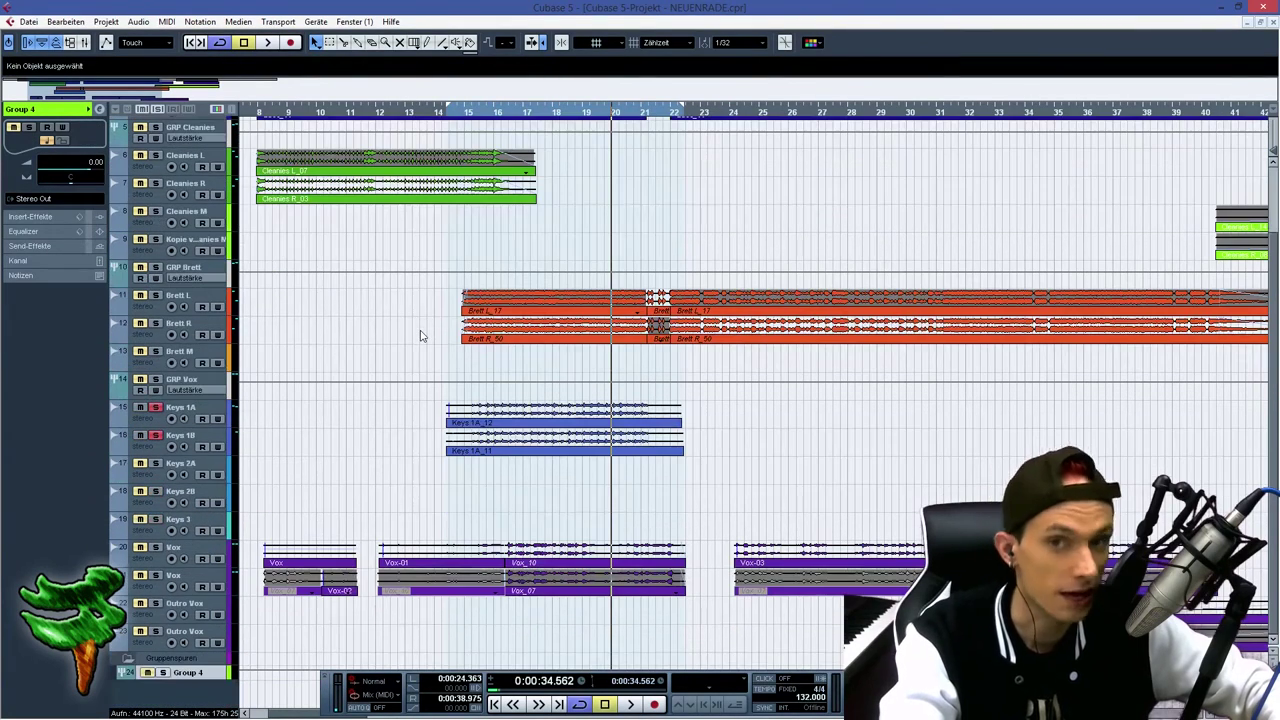
{"action": "left_click_drag", "start_coordinate": [210, 680], "coordinate": [182, 400]}
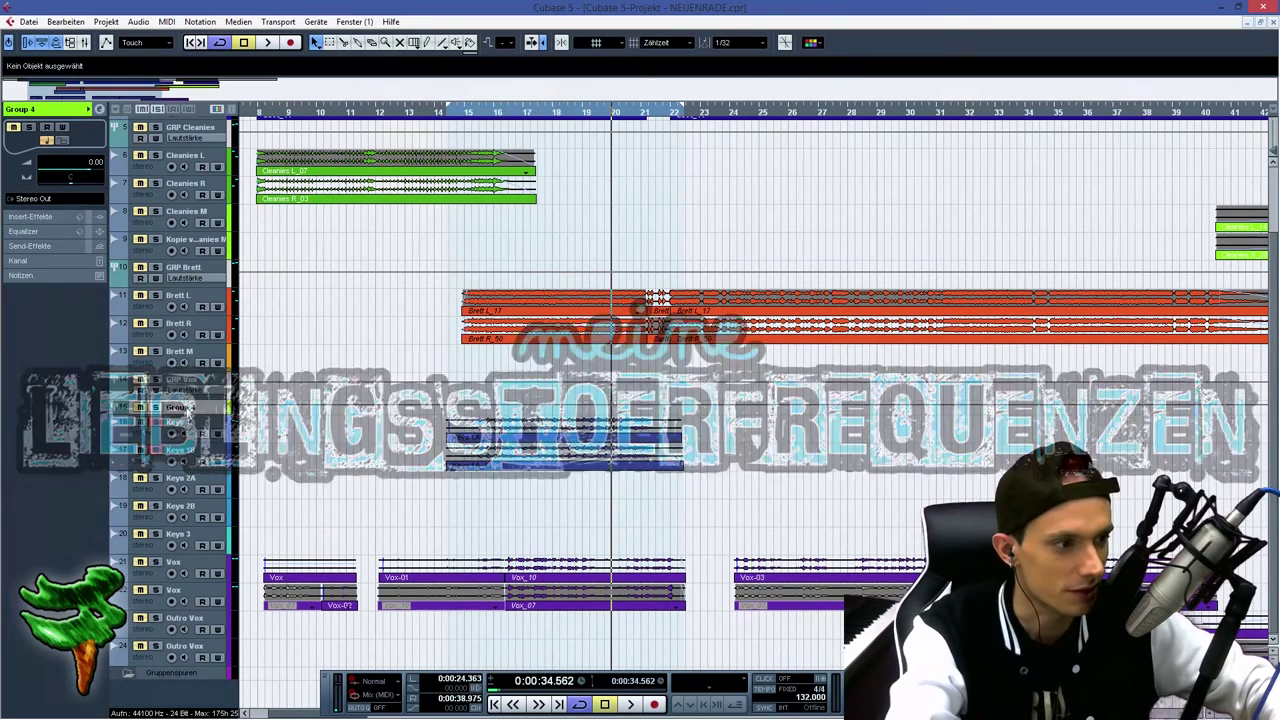
{"action": "type", "text": "GRP Keys"}
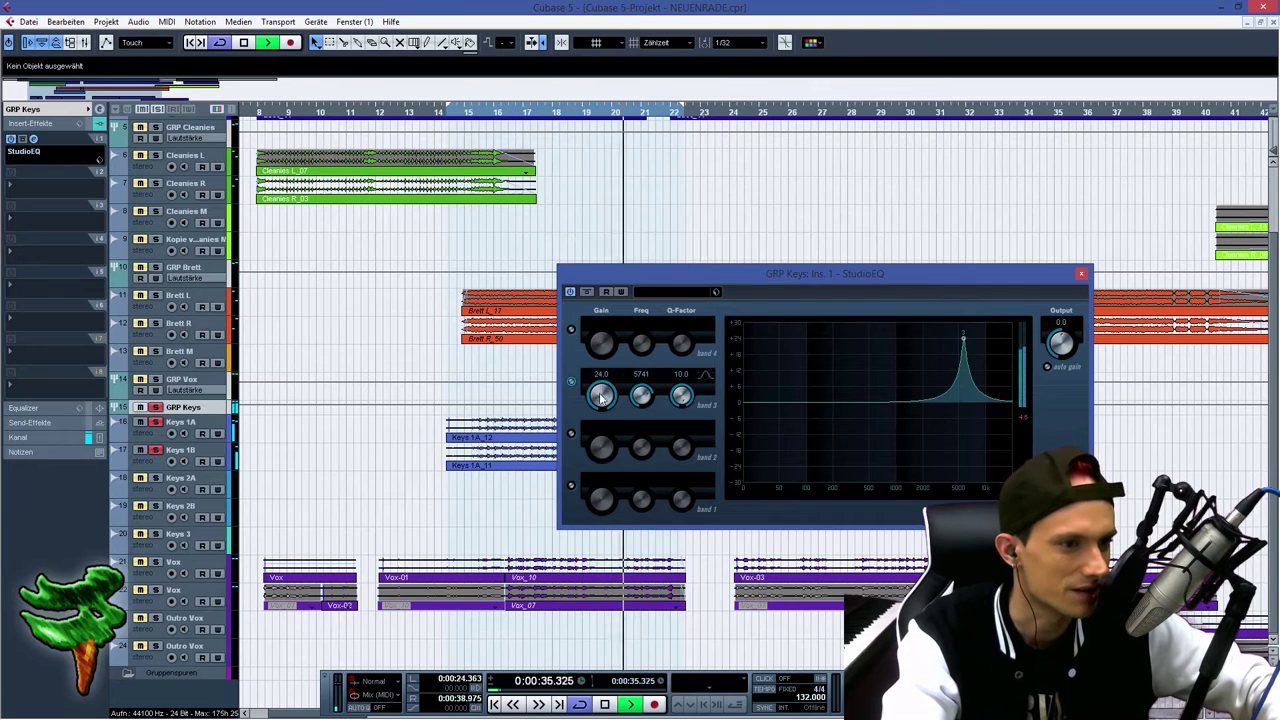
Cut GRP Keys in StudioEQ by -7.9 dB at 5741 Hz on band 3 and -7.2 dB at 4148 Hz on band 2.
{"action": "left_click_drag", "start_coordinate": [601, 395], "coordinate": [589, 483]}
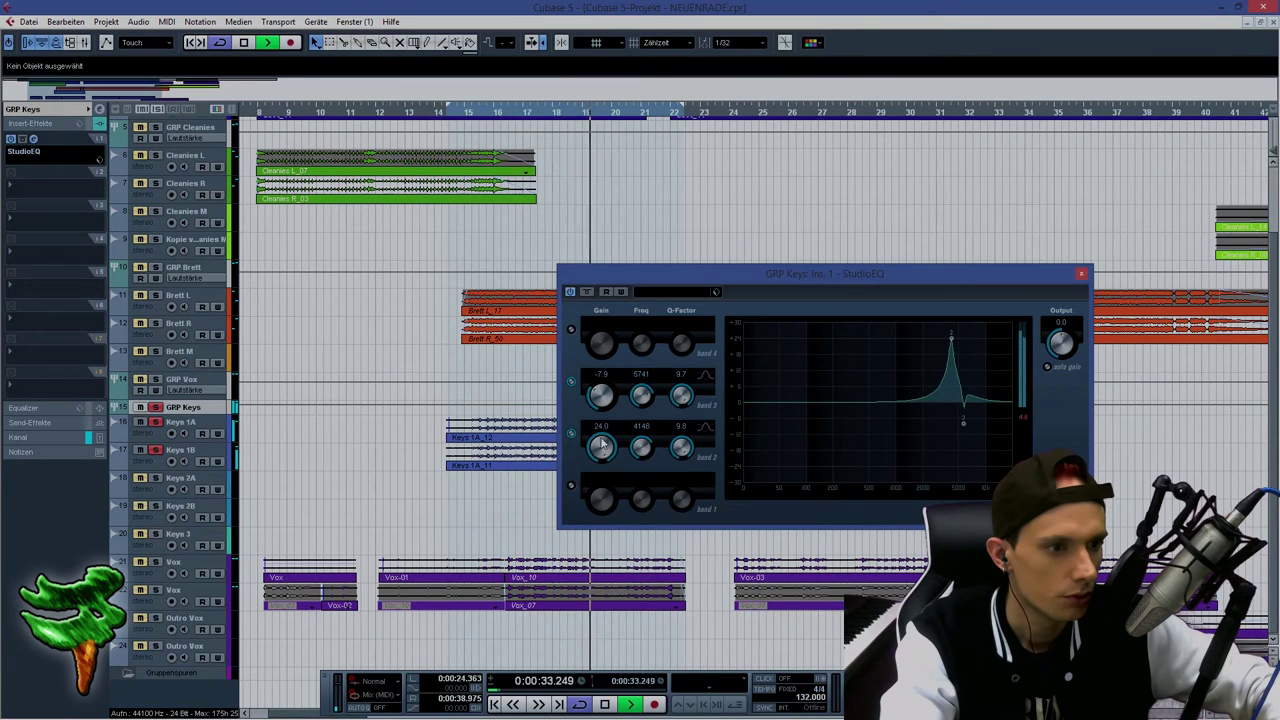
{"action": "left_click_drag", "start_coordinate": [601, 447], "coordinate": [585, 510]}
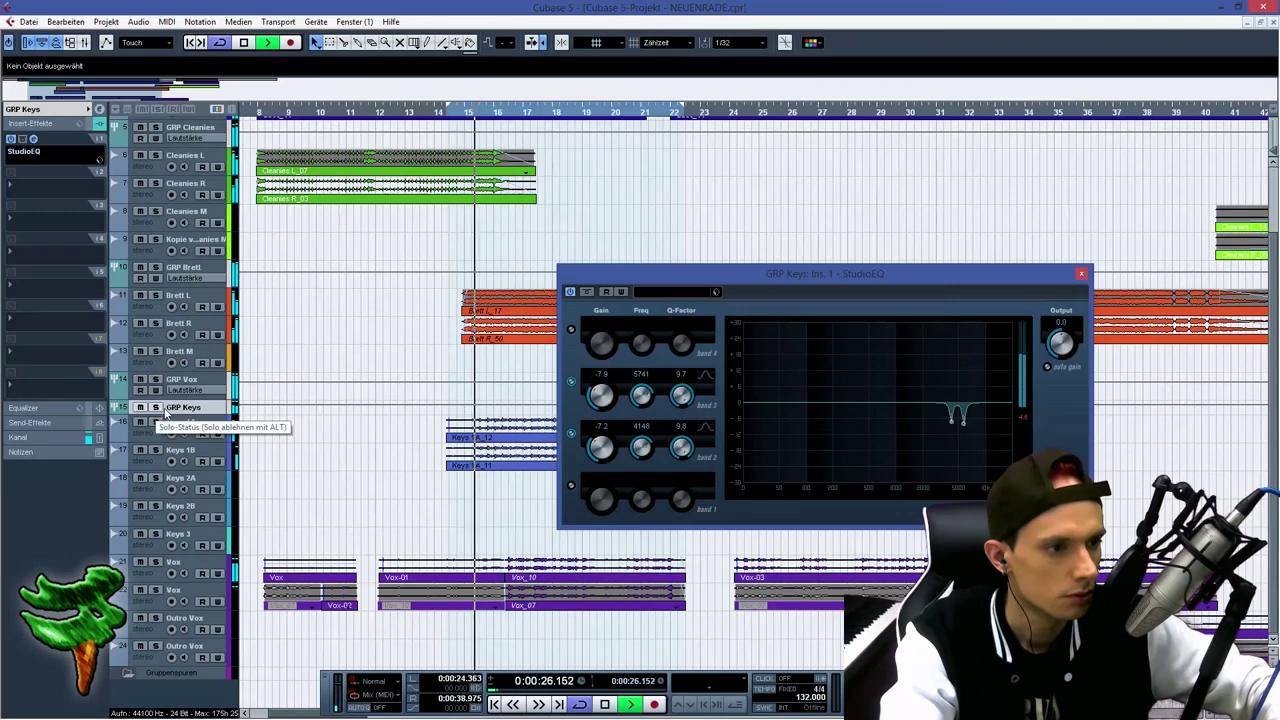
Raise the Keys 1A and Keys 1B clips to 2.14 dB and remove their tails after about bar 21.
{"action": "left_click_drag", "start_coordinate": [397, 434], "coordinate": [511, 492]}
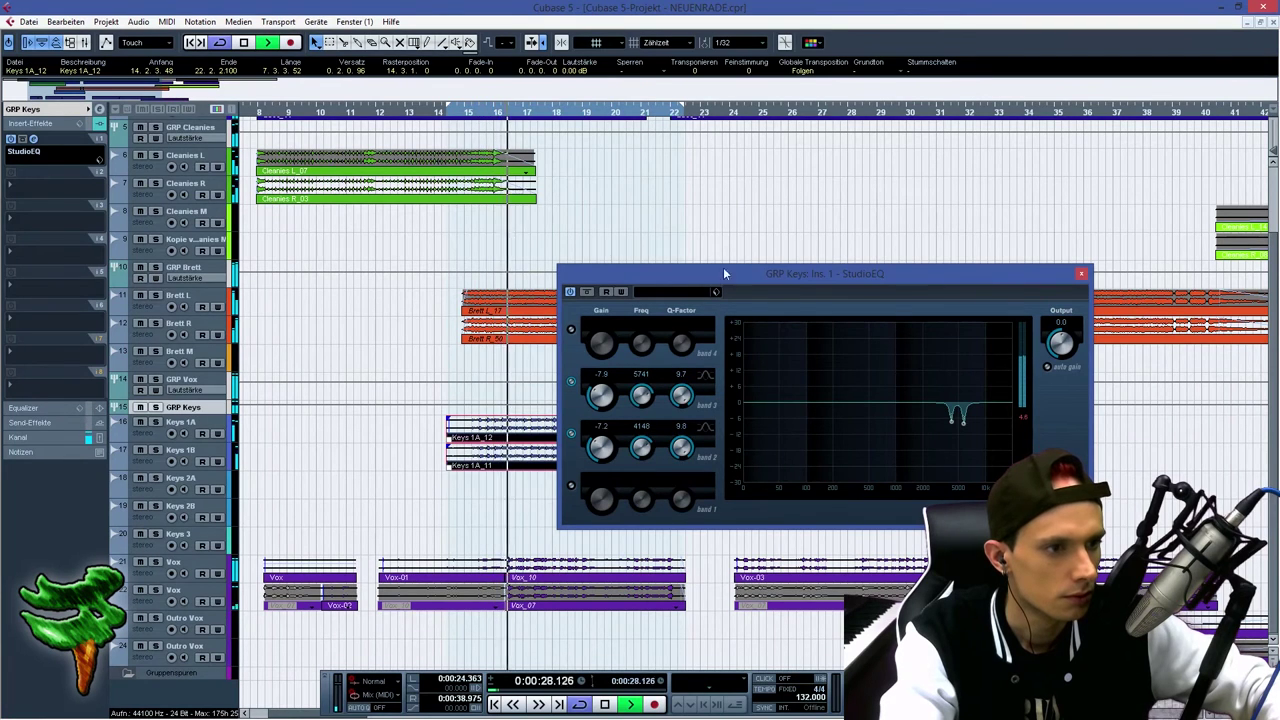
{"action": "left_click", "coordinate": [1081, 273]}
{"action": "left_click_drag", "start_coordinate": [472, 112], "coordinate": [450, 155]}
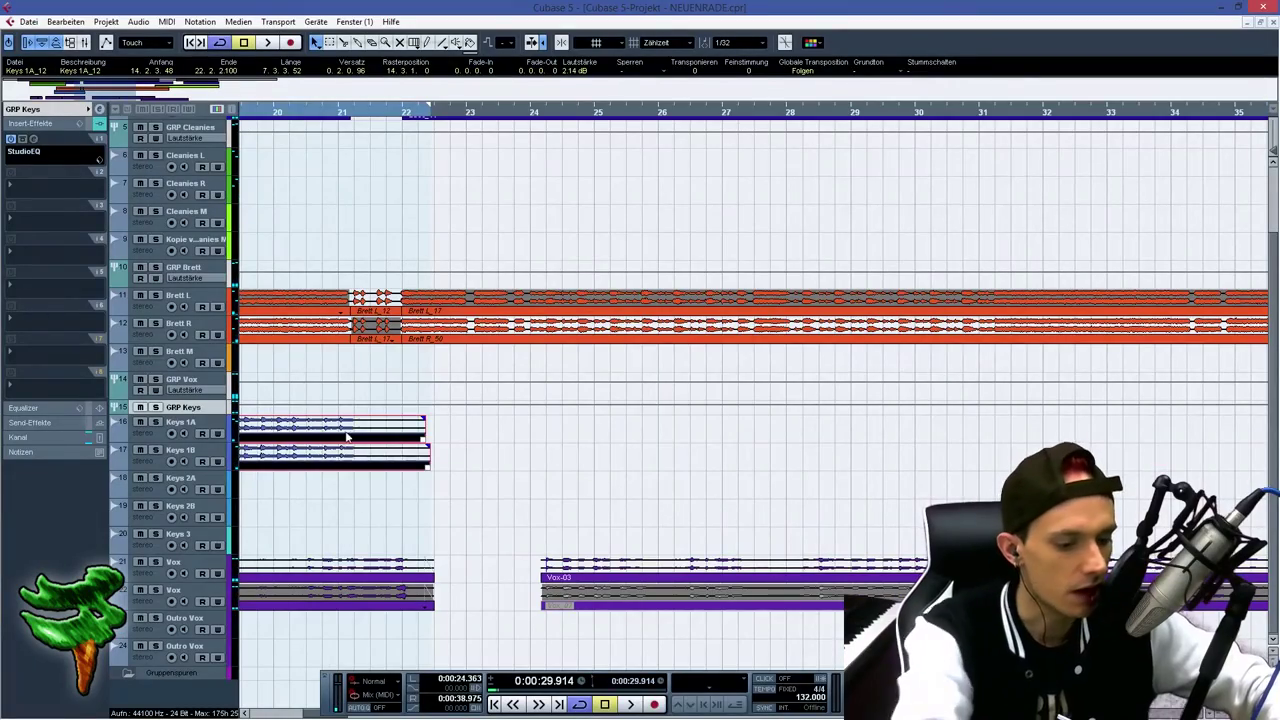
{"action": "left_click_drag", "start_coordinate": [457, 416], "coordinate": [357, 498]}
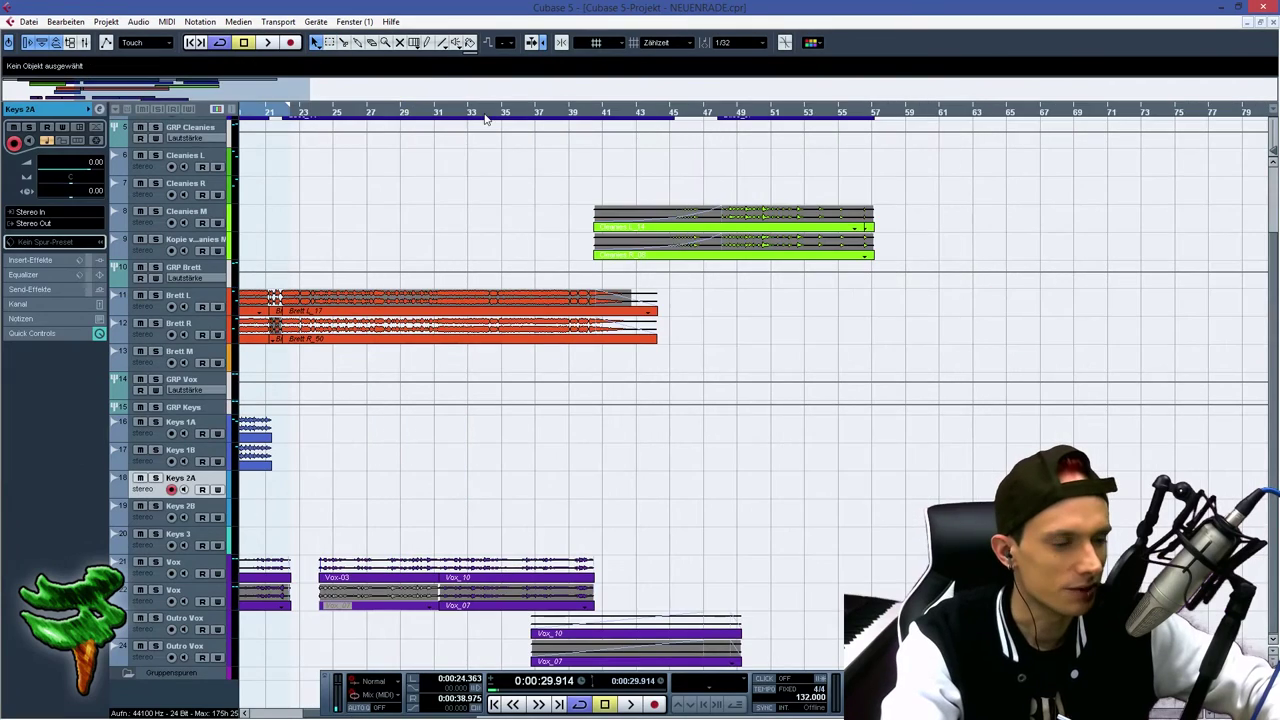
Record a take on Keys 1A from a left locator at bar 29 and inspect it in the Sample Editor.
{"action": "left_click_drag", "start_coordinate": [485, 118], "coordinate": [488, 140]}
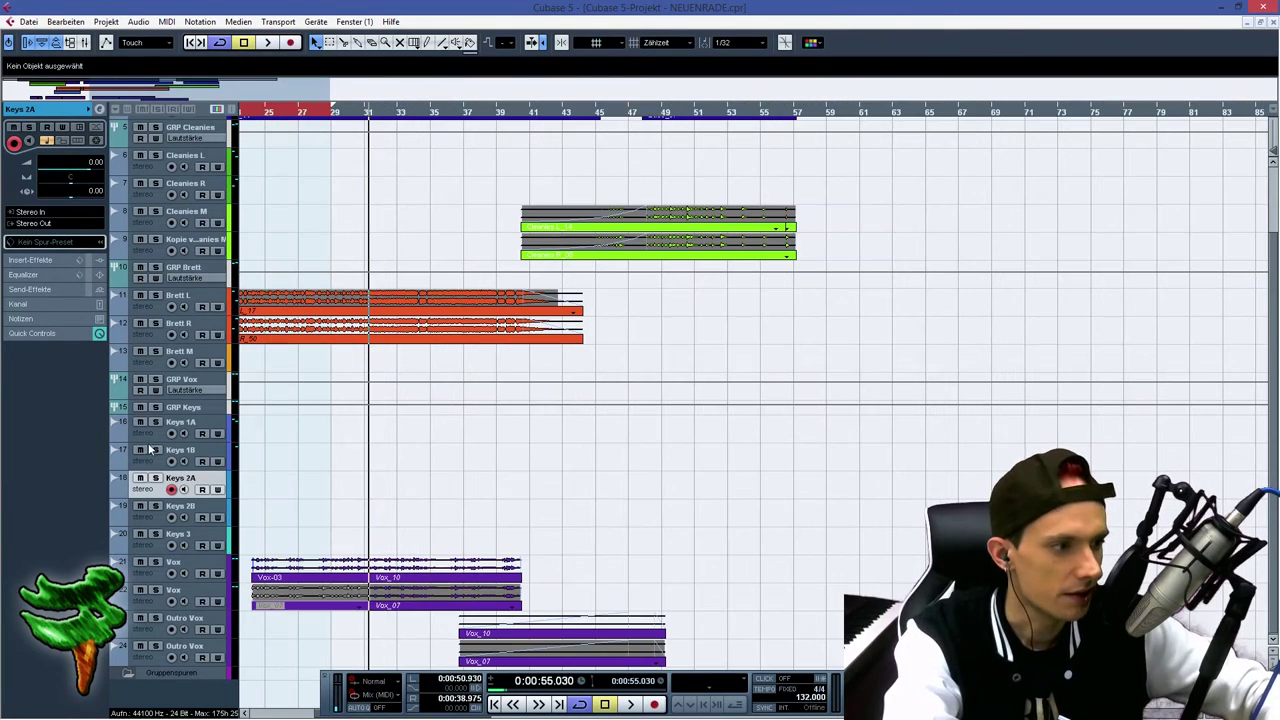
{"action": "left_click", "coordinate": [148, 440]}
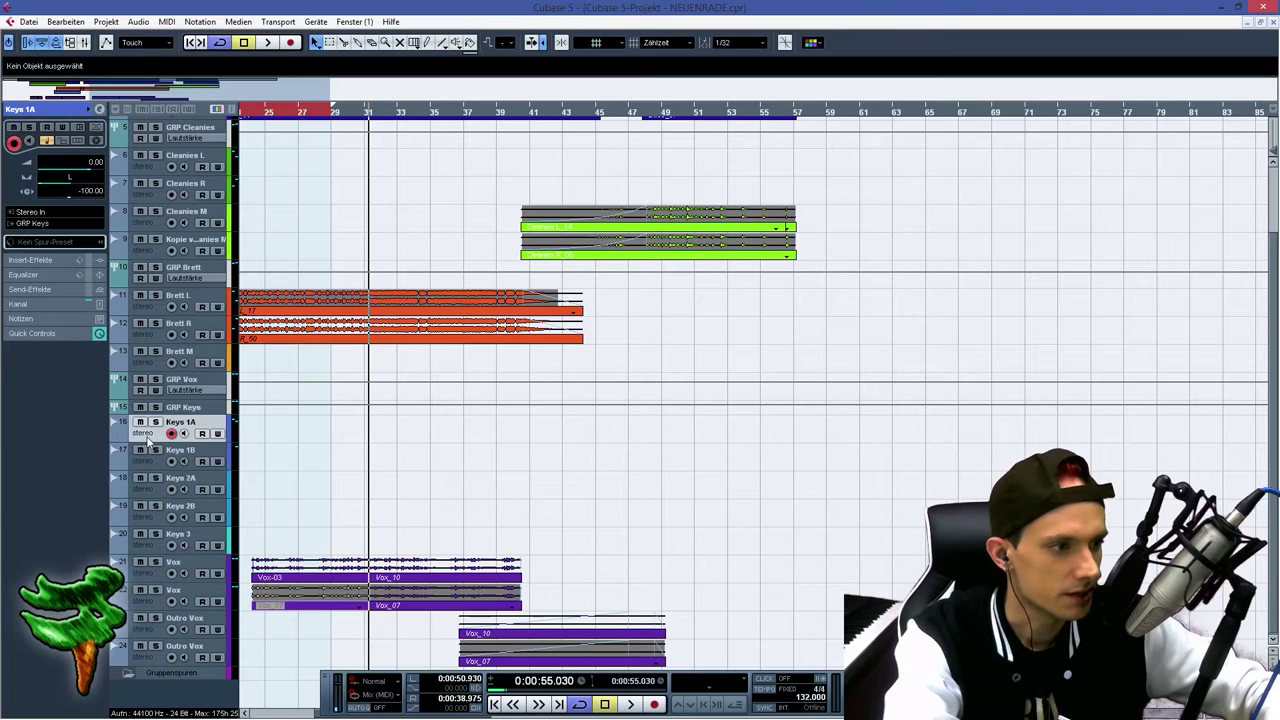
{"action": "key", "text": "KP_Subtract"}
{"action": "key", "text": "KP_1"}
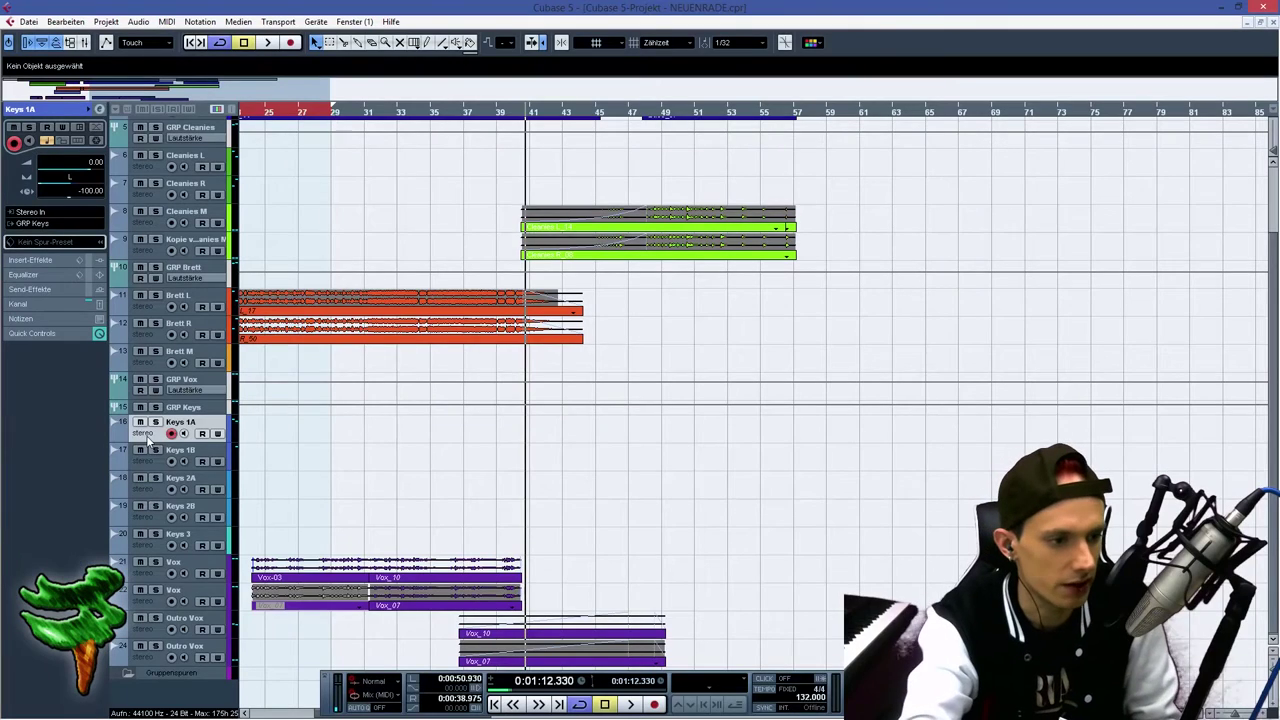
{"action": "key", "text": "KP_1"}
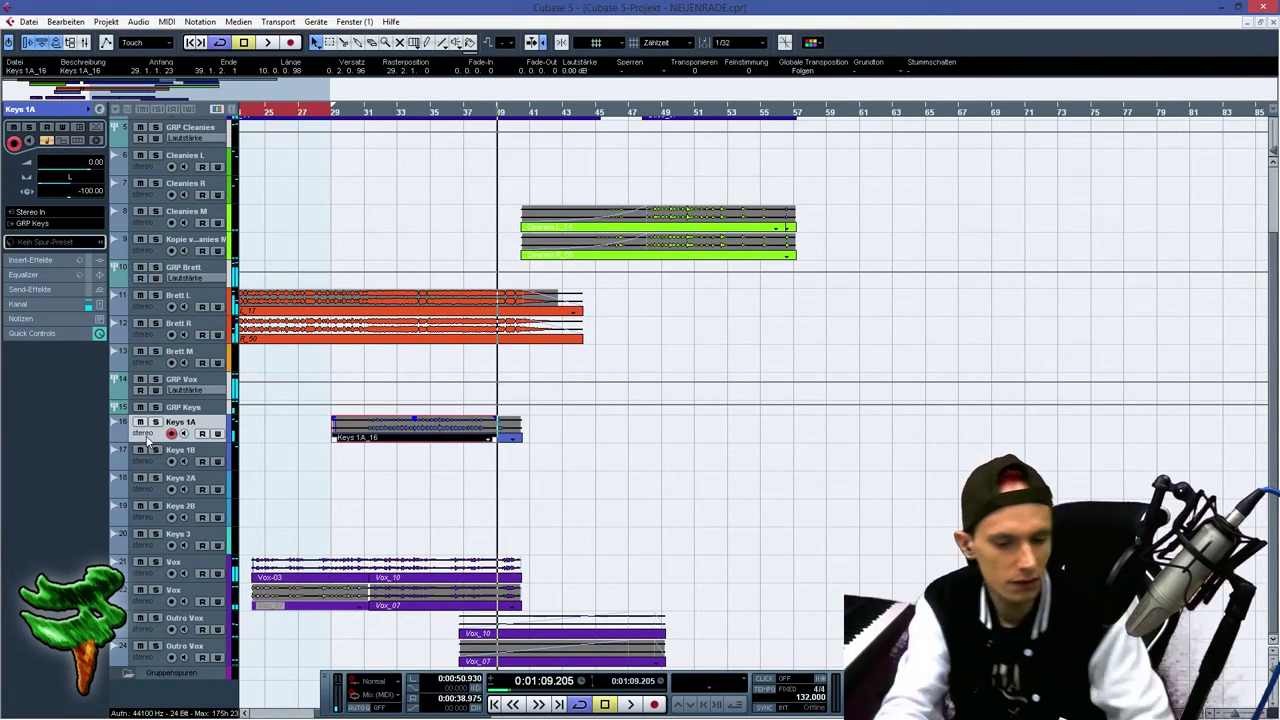
{"action": "key", "text": "ctrl+e"}
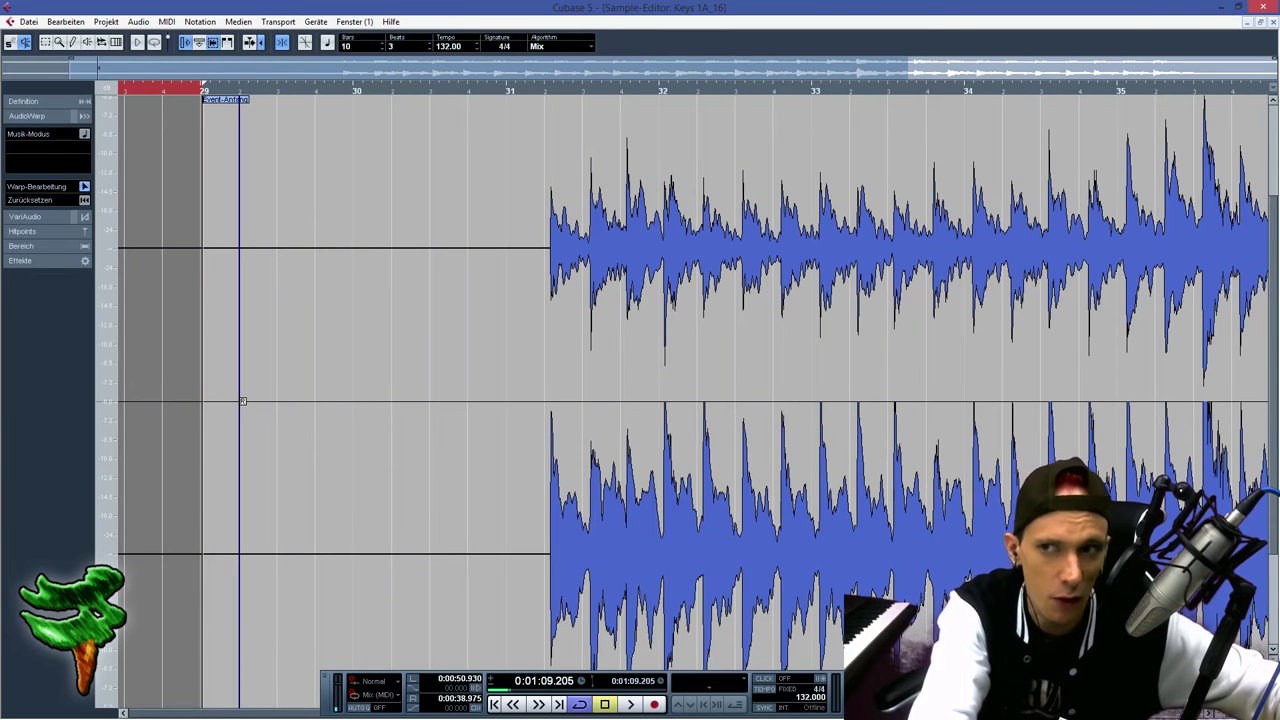
{"action": "left_click", "coordinate": [1272, 21]}
Record a replacement take on Keys 1A over the bar 29 section and trim its surplus ending.
{"action": "key", "text": "space"}
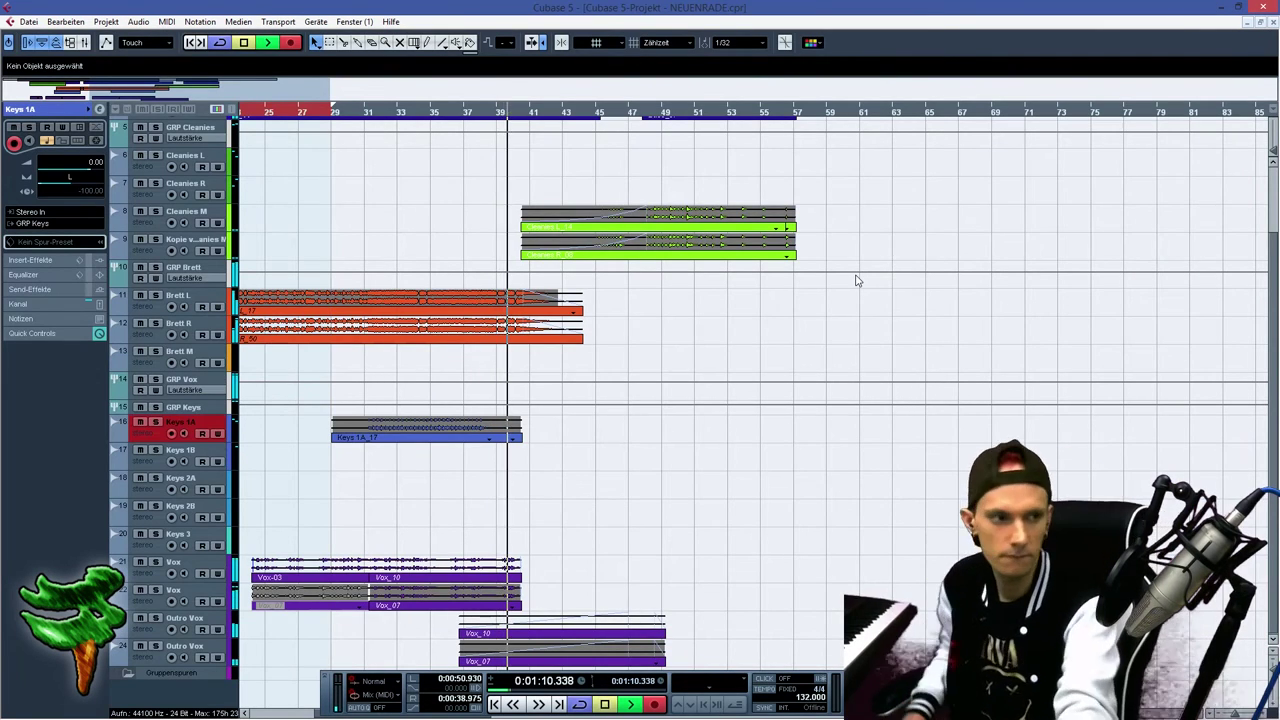
{"action": "key", "text": "space"}
{"action": "left_click_drag", "start_coordinate": [583, 458], "coordinate": [548, 416]}
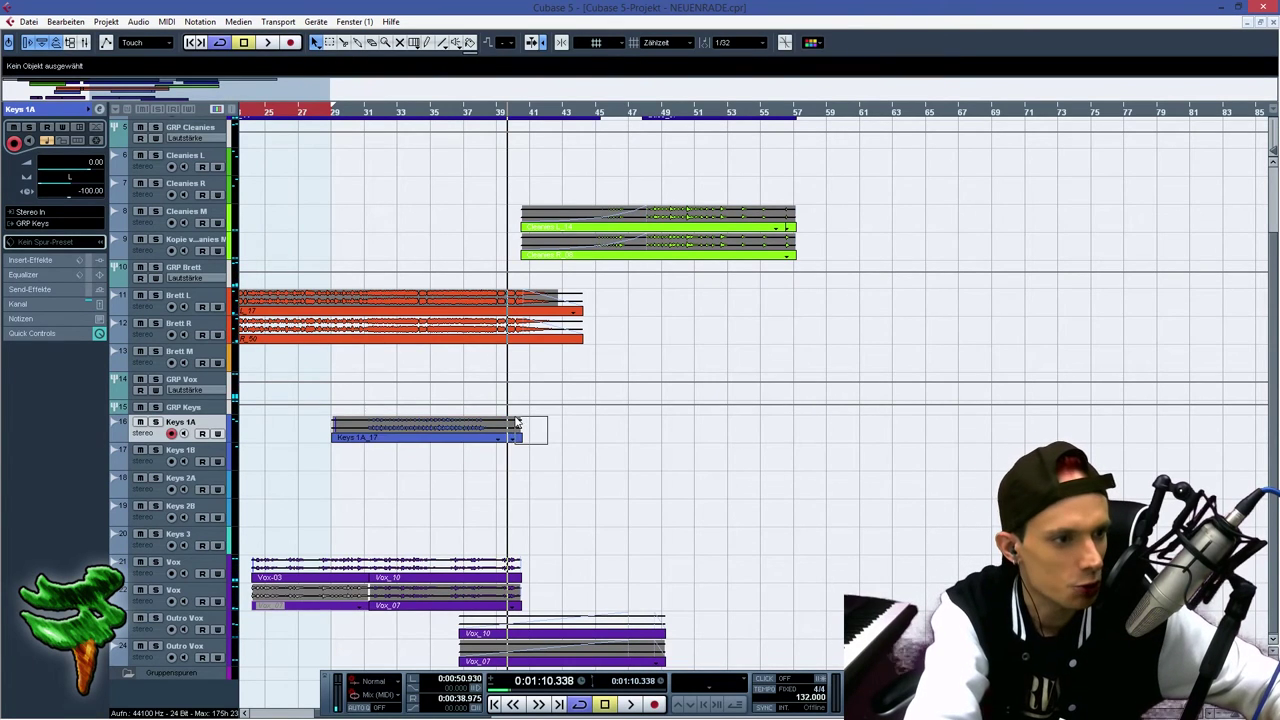
{"action": "scroll", "coordinate": [548, 416], "scroll_direction": "left", "scroll_amount": 3}
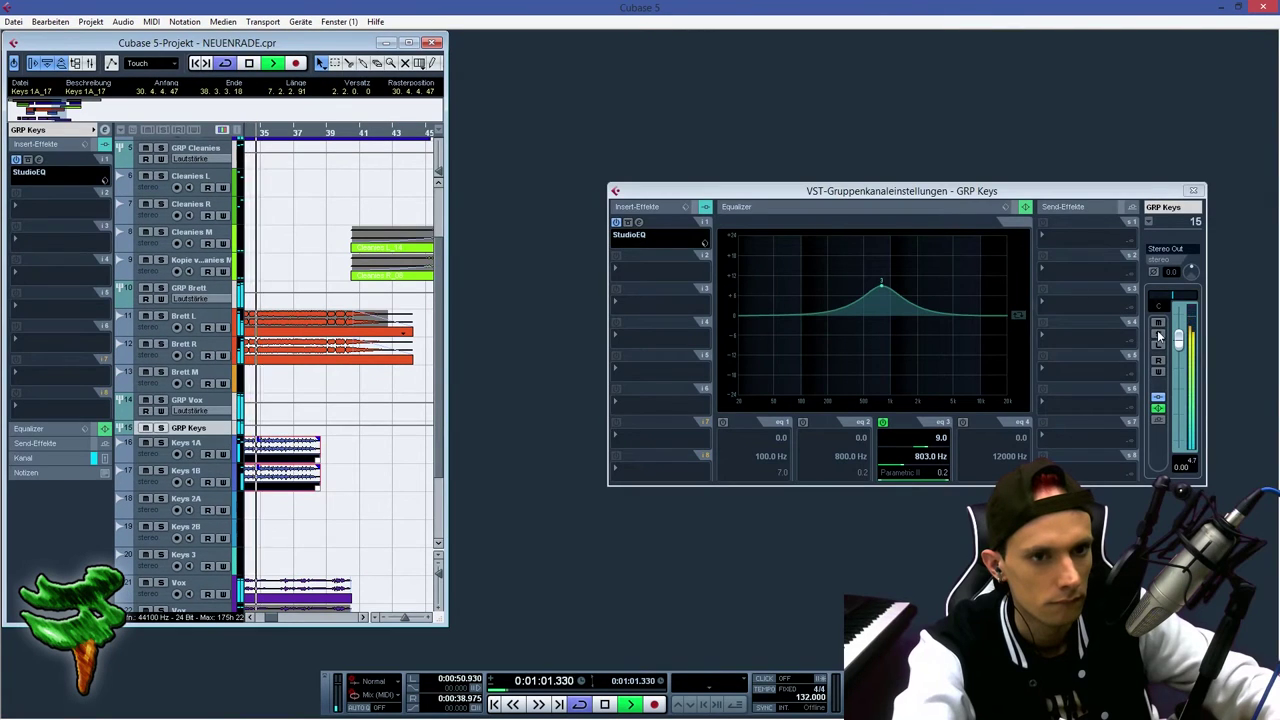
Solo the GRP Keys channel and adjust the 803 Hz boost on band 3 of its channel EQ.
{"action": "left_click", "coordinate": [1158, 333]}
{"action": "left_click_drag", "start_coordinate": [882, 287], "coordinate": [884, 296]}
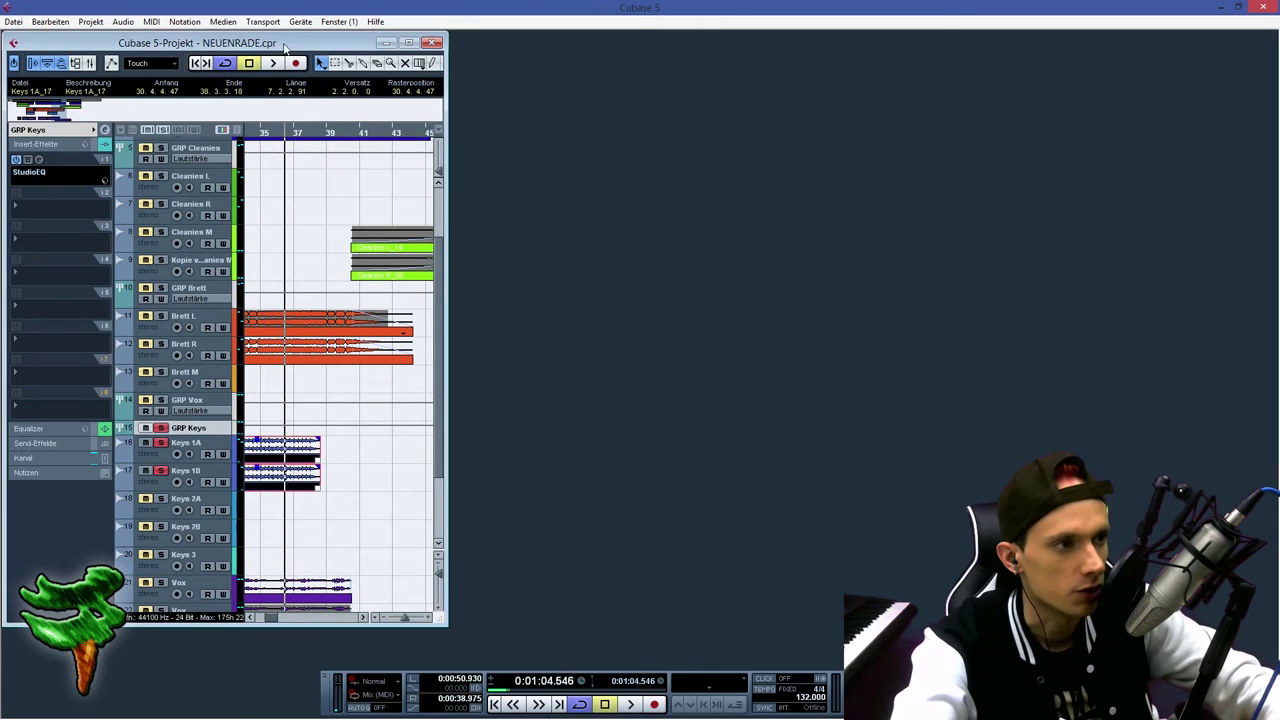
{"action": "double_click", "coordinate": [283, 43]}
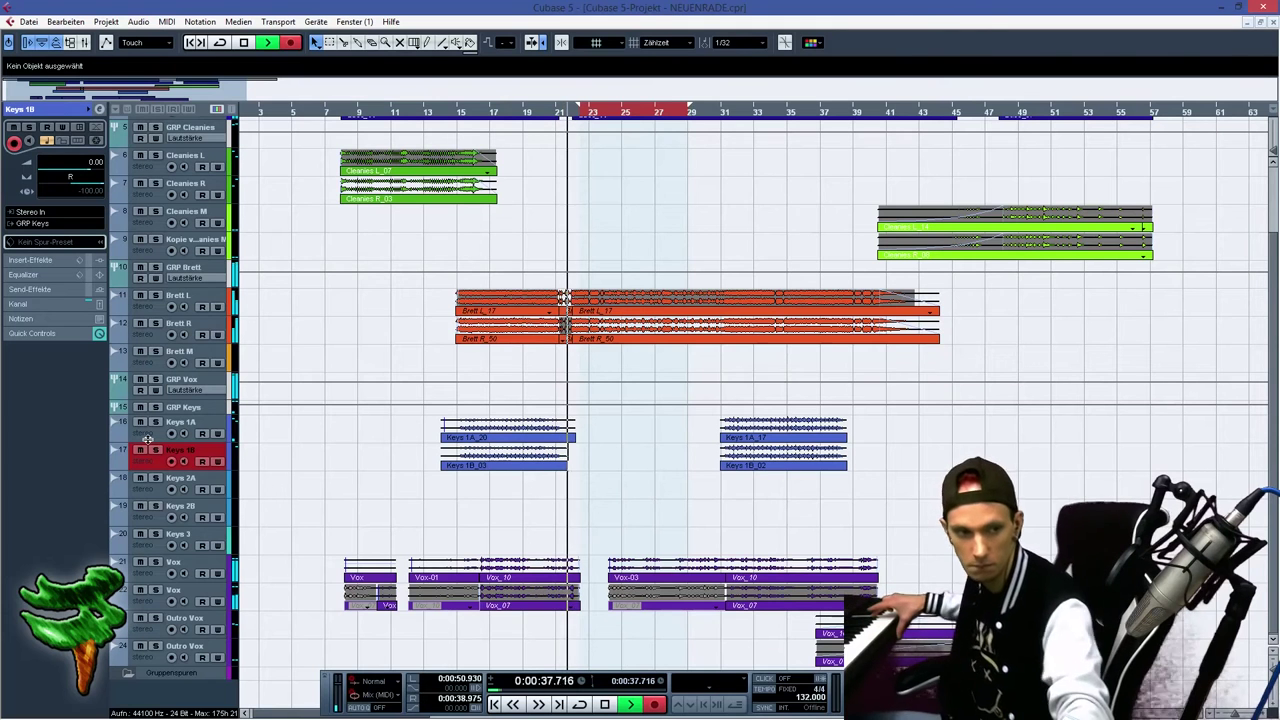
Stop recording the Keys 1B take at about bar 22 and inspect the Keys 1A_17 clip in the Sample Editor.
{"action": "key", "text": "space"}
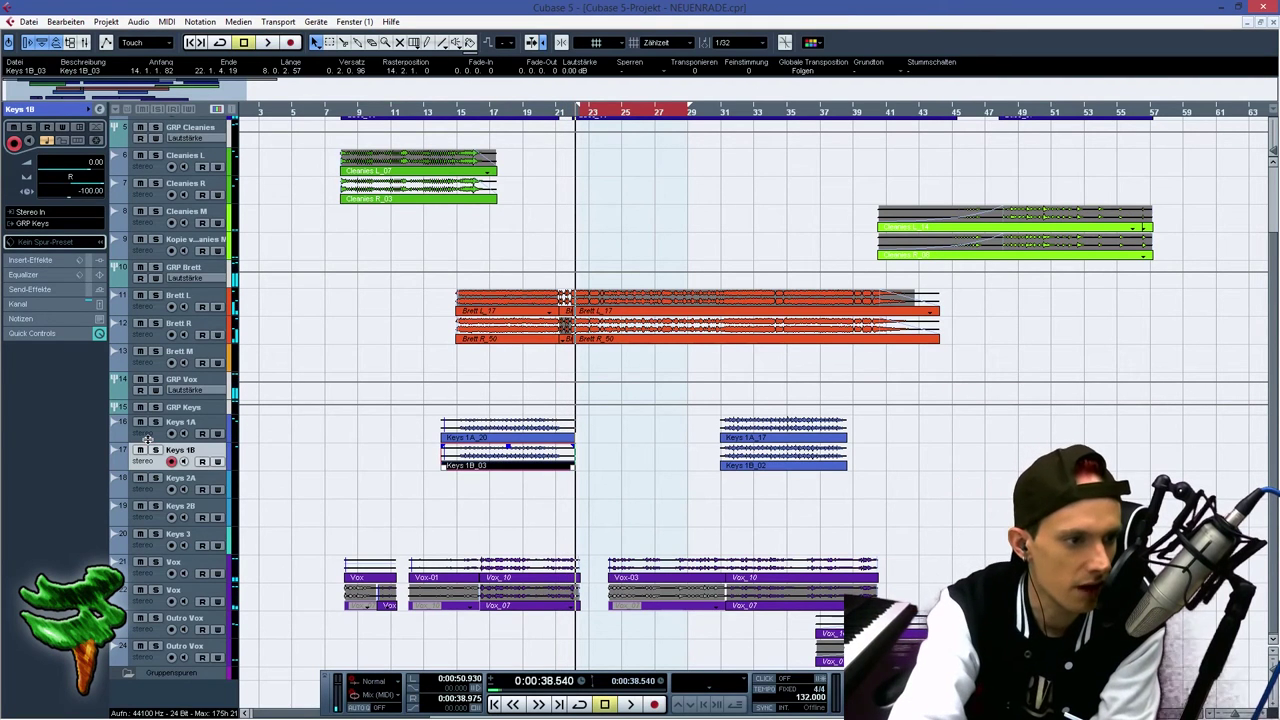
{"action": "key", "text": "Up"}
{"action": "key", "text": "Right"}
{"action": "key", "text": "Return"}
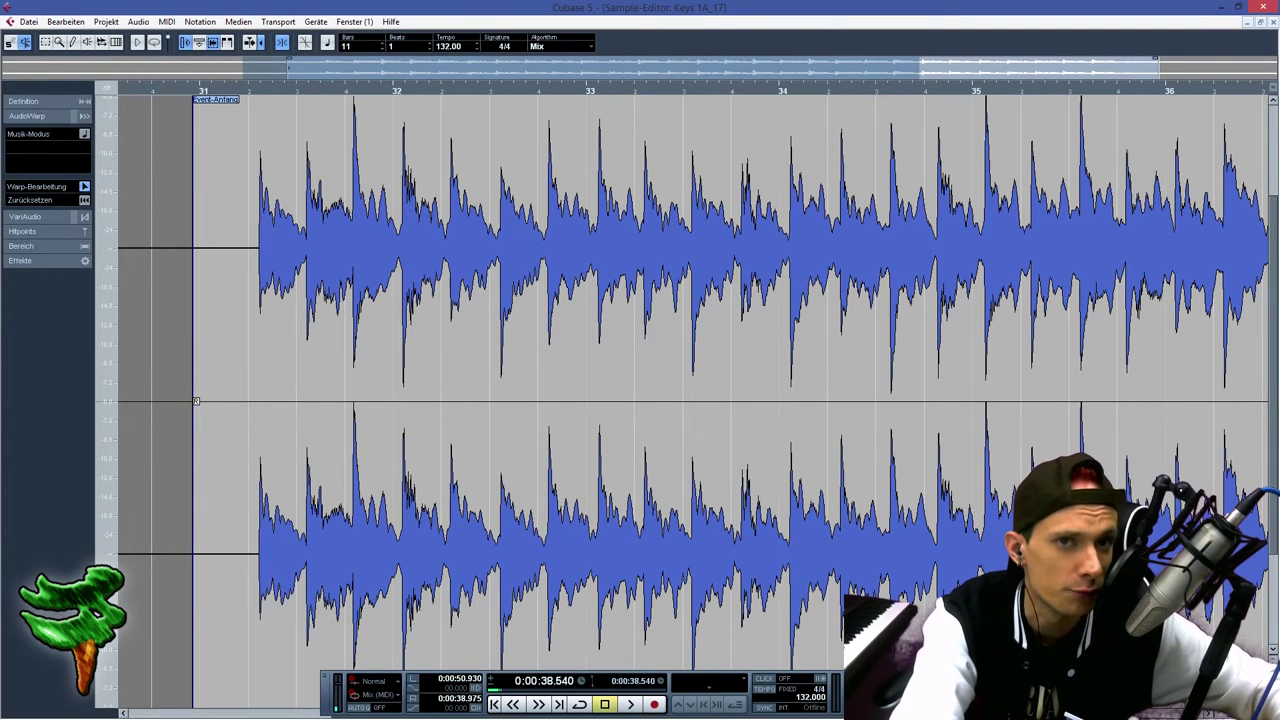
{"action": "left_click", "coordinate": [1272, 22]}
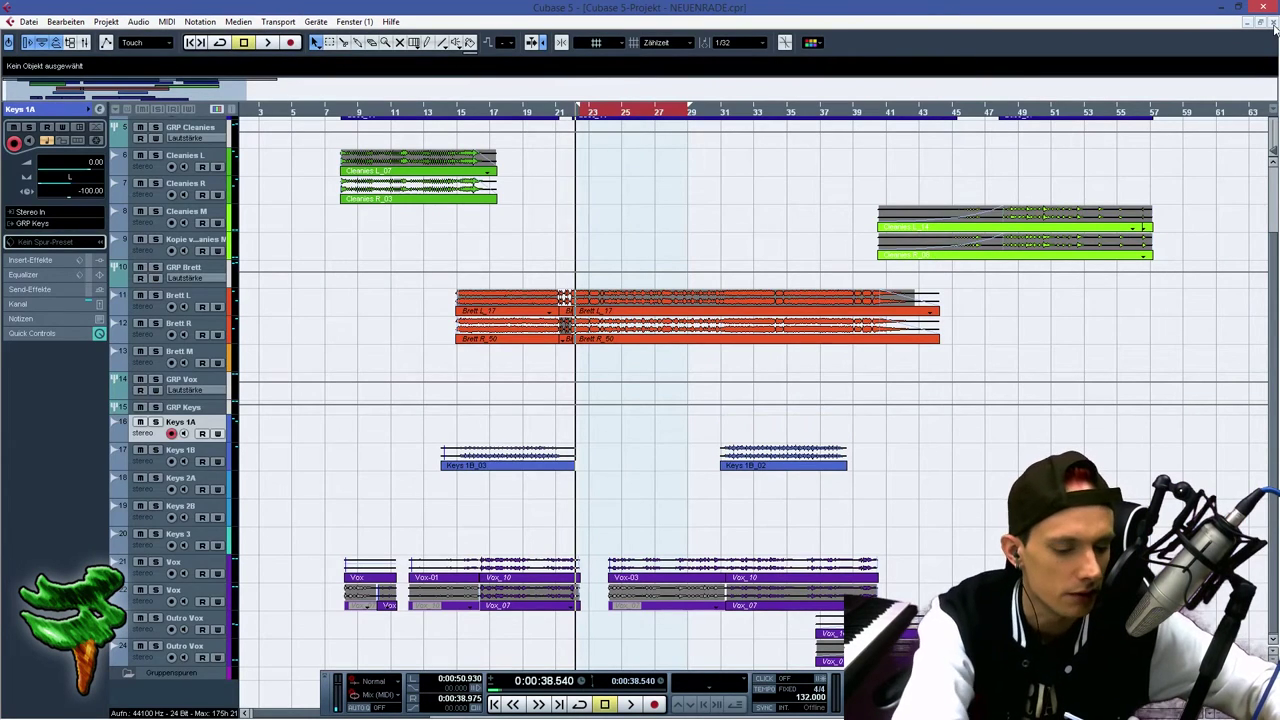
Undo the removal of the Keys 1A clips.
{"action": "key", "text": "ctrl+z"}
{"action": "key", "text": "ctrl+z"}
{"action": "key", "text": "ctrl+z"}
Raise the volume of the Keys 1A_21 and Keys 1B_03 clips starting at bar 15 to 2.41 dB.
{"action": "left_click_drag", "start_coordinate": [365, 436], "coordinate": [443, 482]}
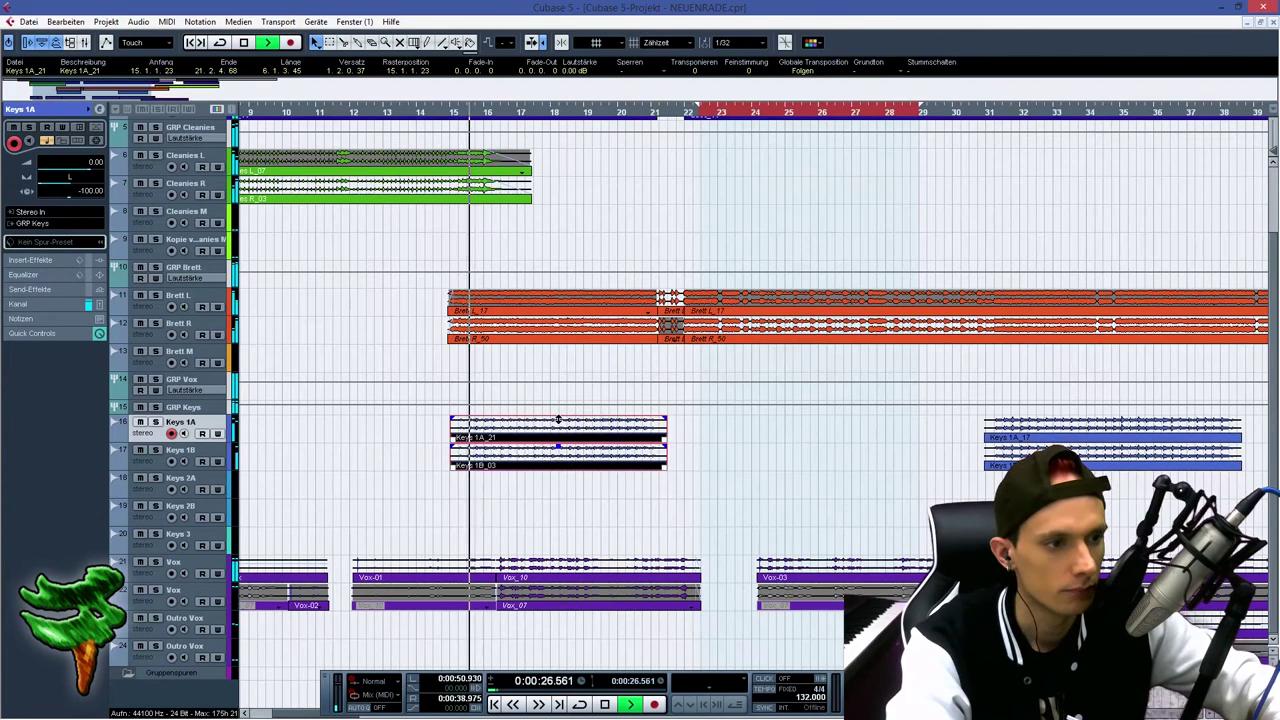
{"action": "left_click_drag", "start_coordinate": [559, 419], "coordinate": [561, 413]}
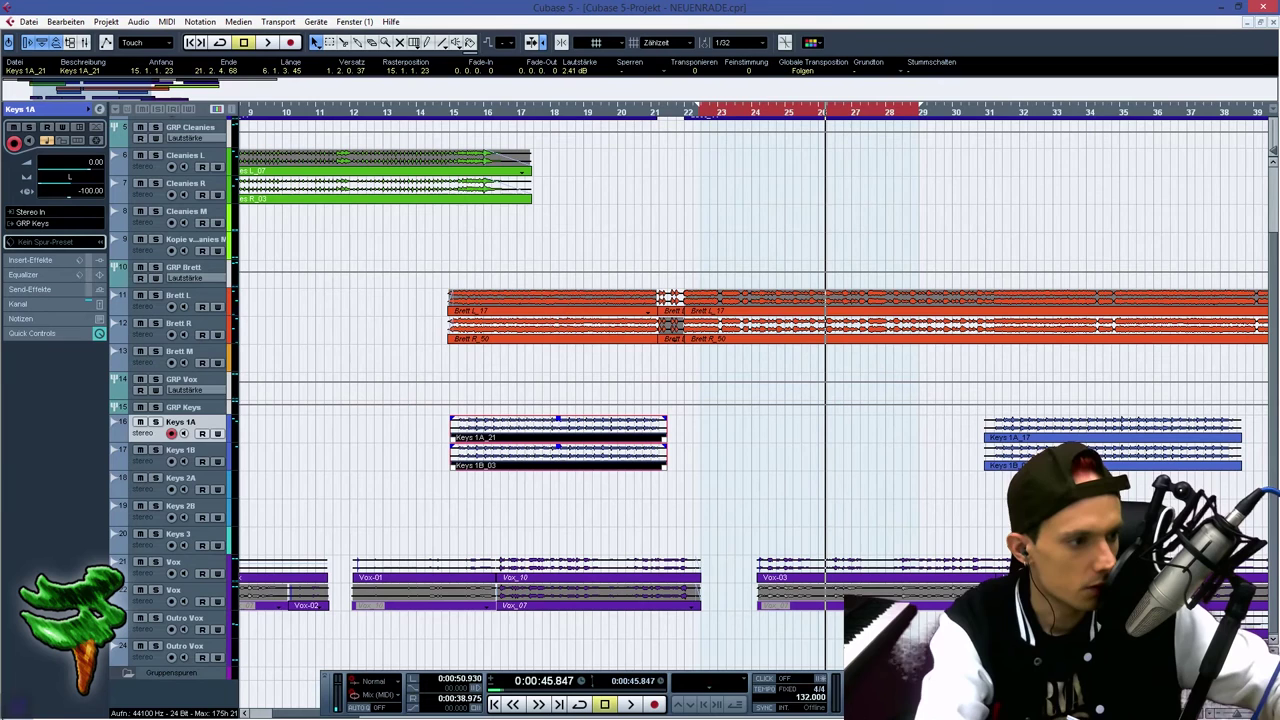
Rename the first three keys tracks to Bells L, Bells R and Hammond, and their group track to GRP Bells.
{"action": "type", "text": "B"}
{"action": "type", "text": "ells R*"}
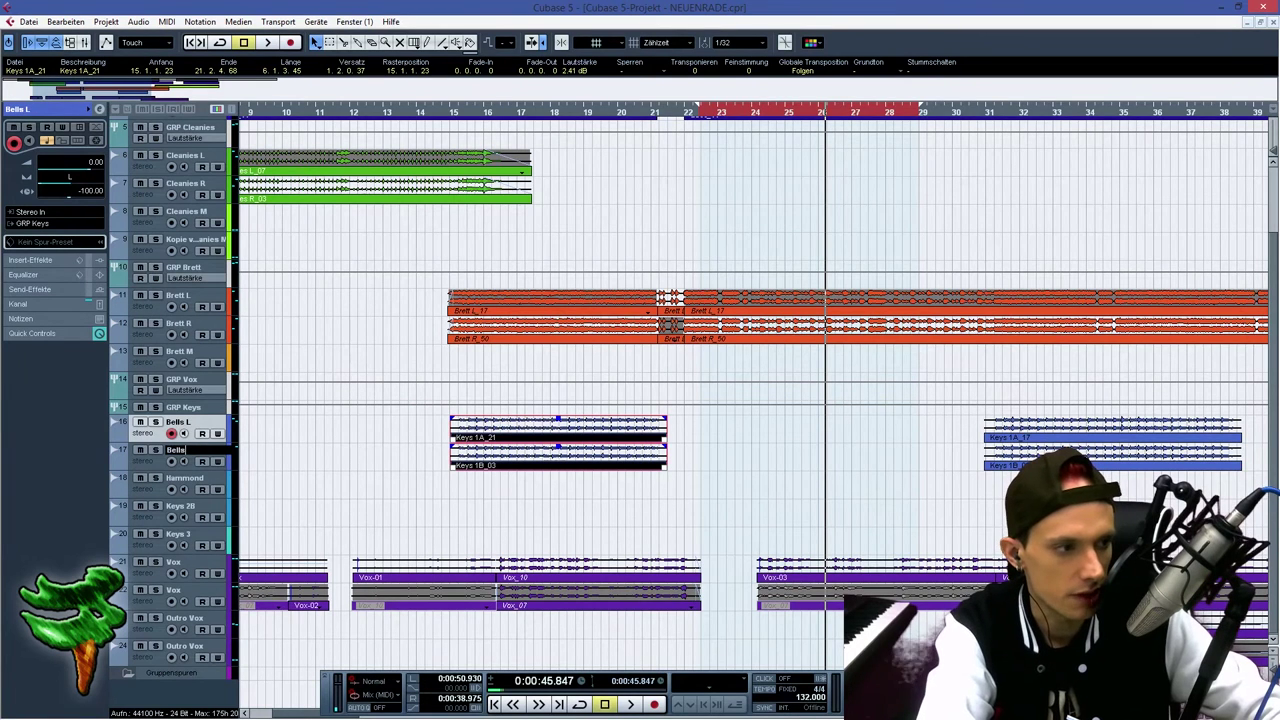
{"action": "key", "text": "shift+Tab"}
{"action": "key", "text": "shift+Tab"}
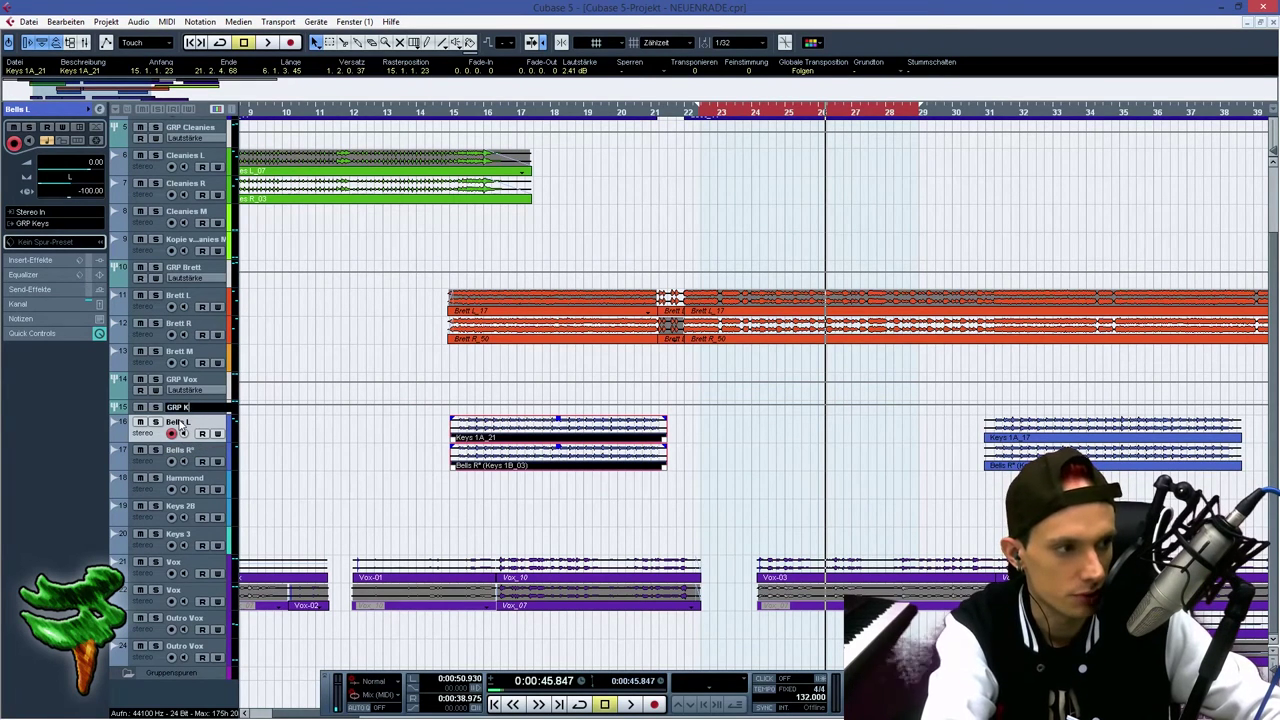
{"action": "type", "text": "GRP Bells"}
{"action": "key", "text": "Return"}
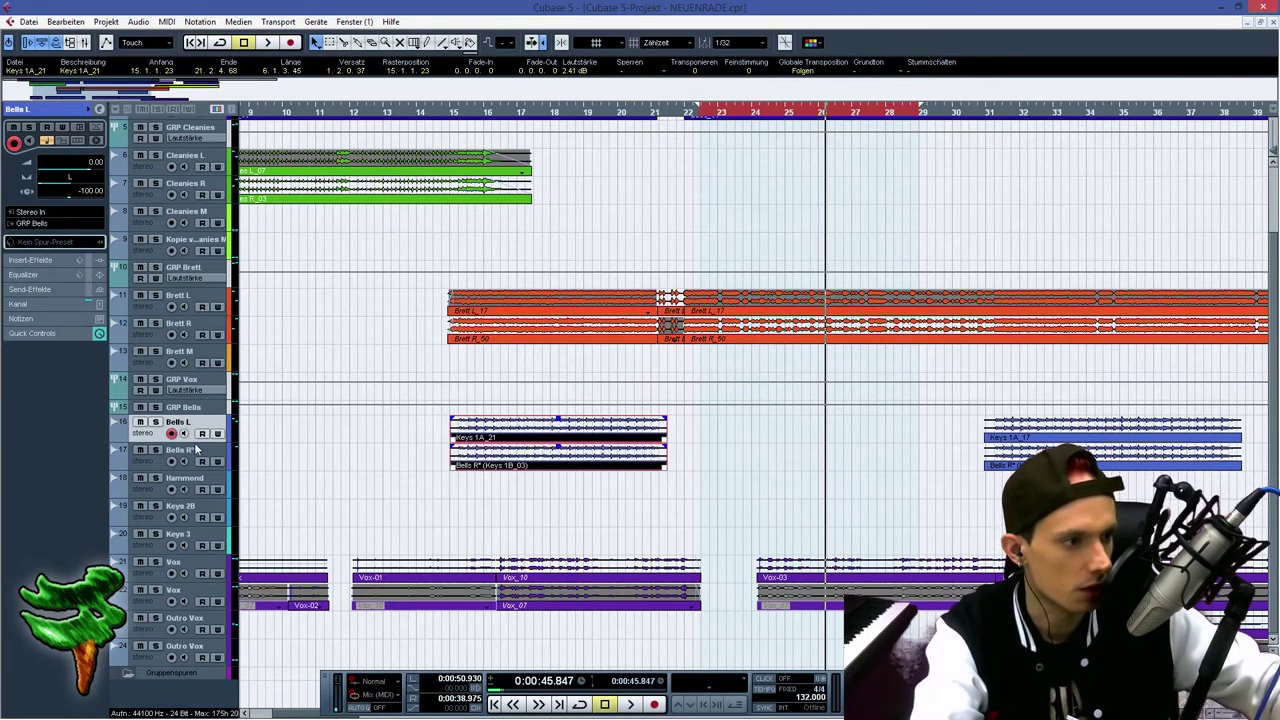
Select the Hammond track and record takes on it from about bar 20 to bar 24.
{"action": "left_click", "coordinate": [148, 490]}
{"action": "key", "text": "KP_Multiply"}
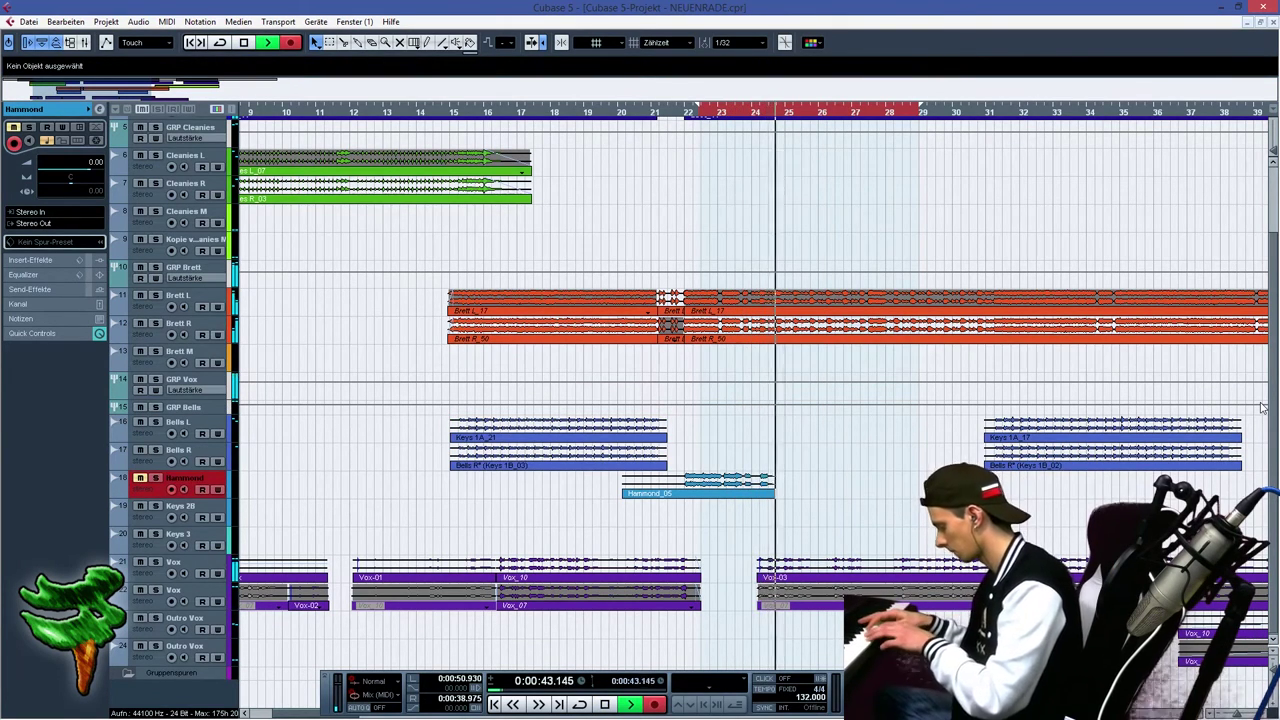
{"action": "key", "text": "space"}
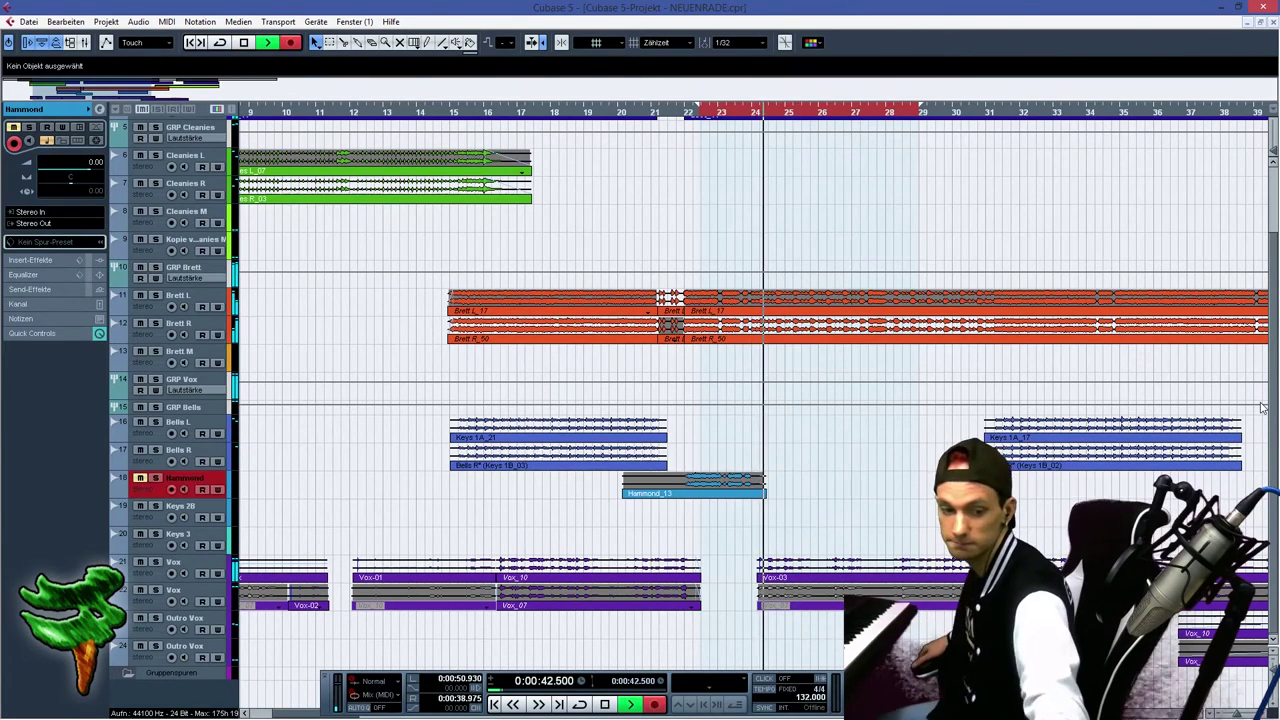
{"action": "key", "text": "space"}
{"action": "key", "text": "Return"}
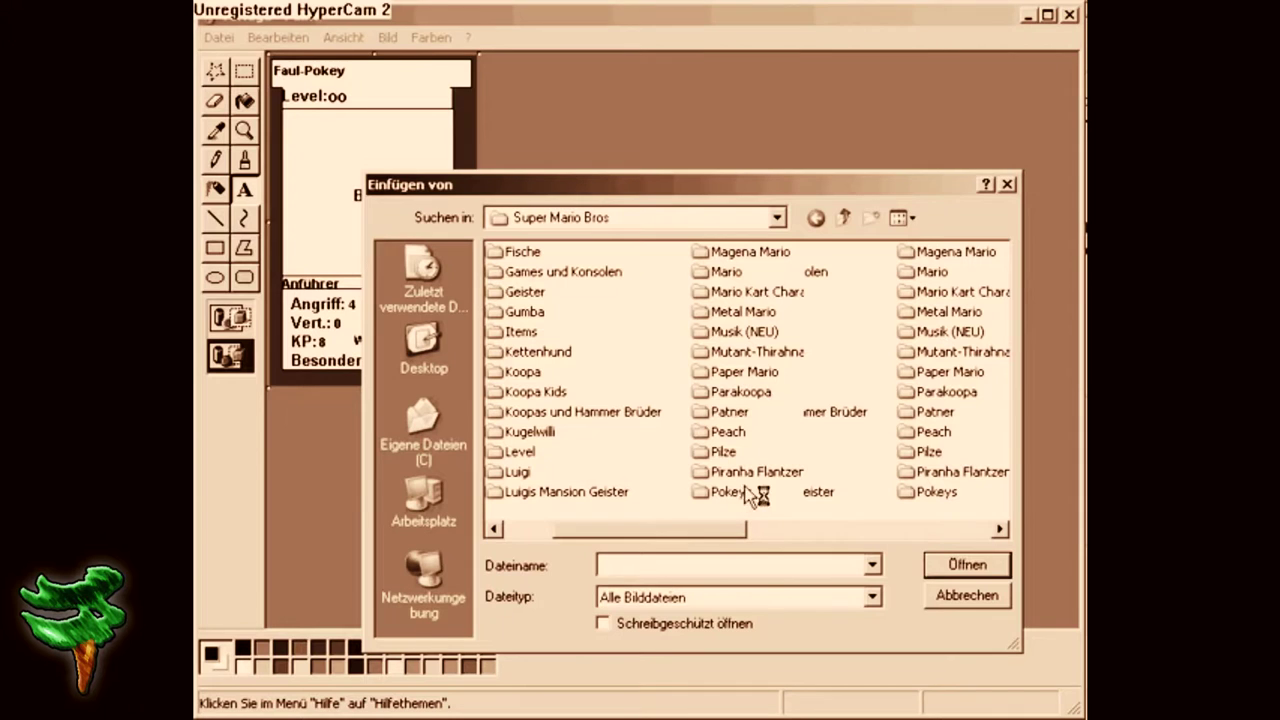
{"action": "left_click", "coordinate": [740, 490]}
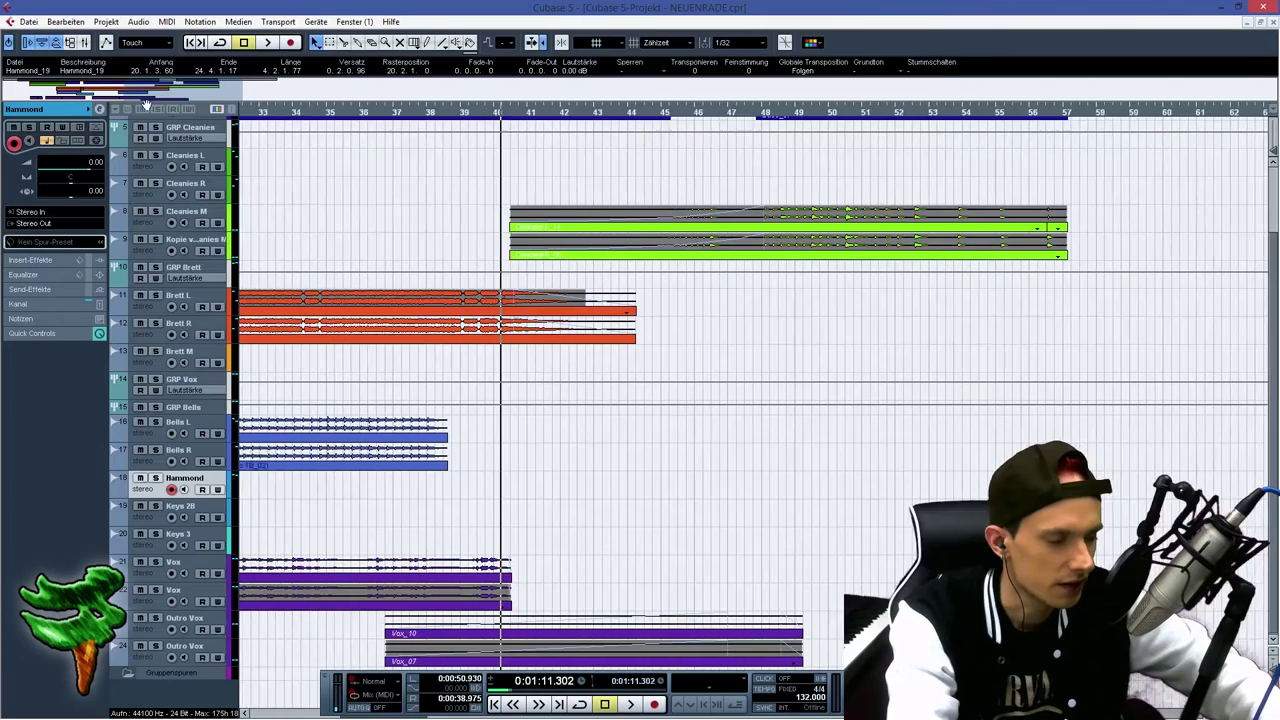
Play the song from about bar 29 and record Hammond takes from about bar 30 to bar 40.
{"action": "scroll", "coordinate": [125, 120], "scroll_direction": "left", "scroll_amount": 5}
{"action": "scroll", "coordinate": [125, 120], "scroll_direction": "right", "scroll_amount": 3}
{"action": "scroll", "coordinate": [125, 120], "scroll_direction": "right", "scroll_amount": 4}
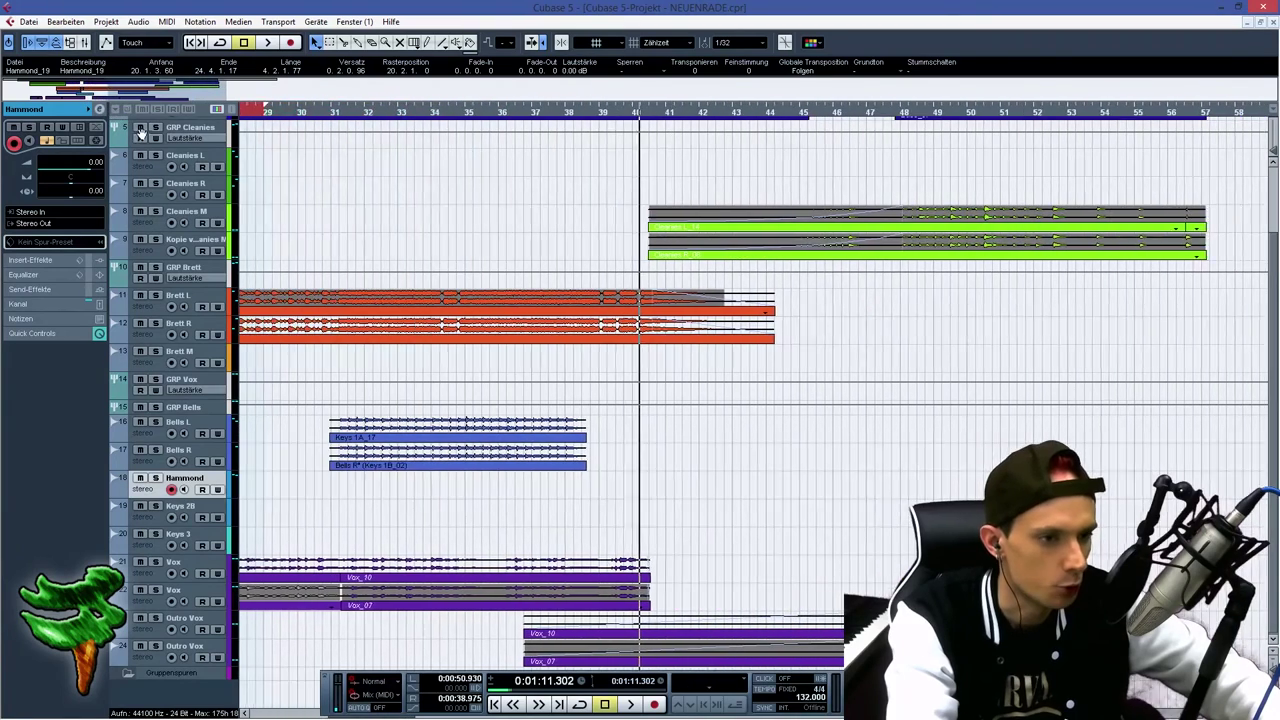
{"action": "left_click", "coordinate": [281, 114]}
{"action": "key", "text": "space"}
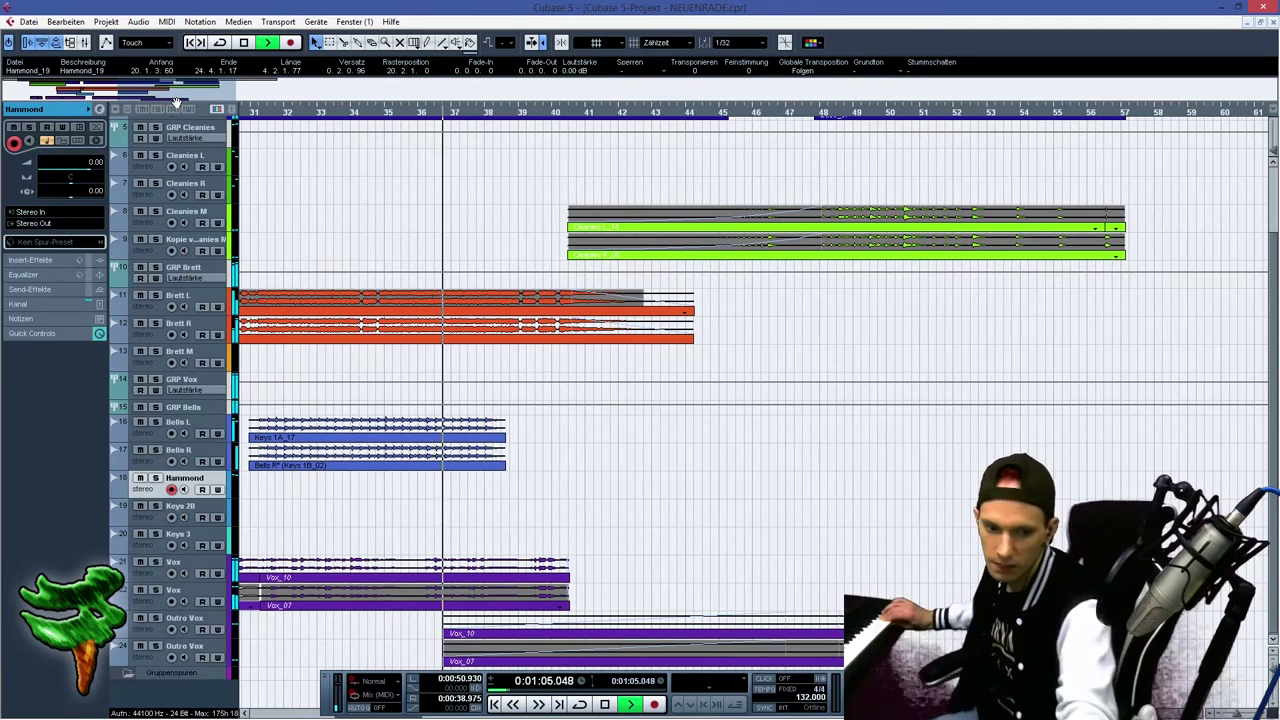
{"action": "key", "text": "space"}
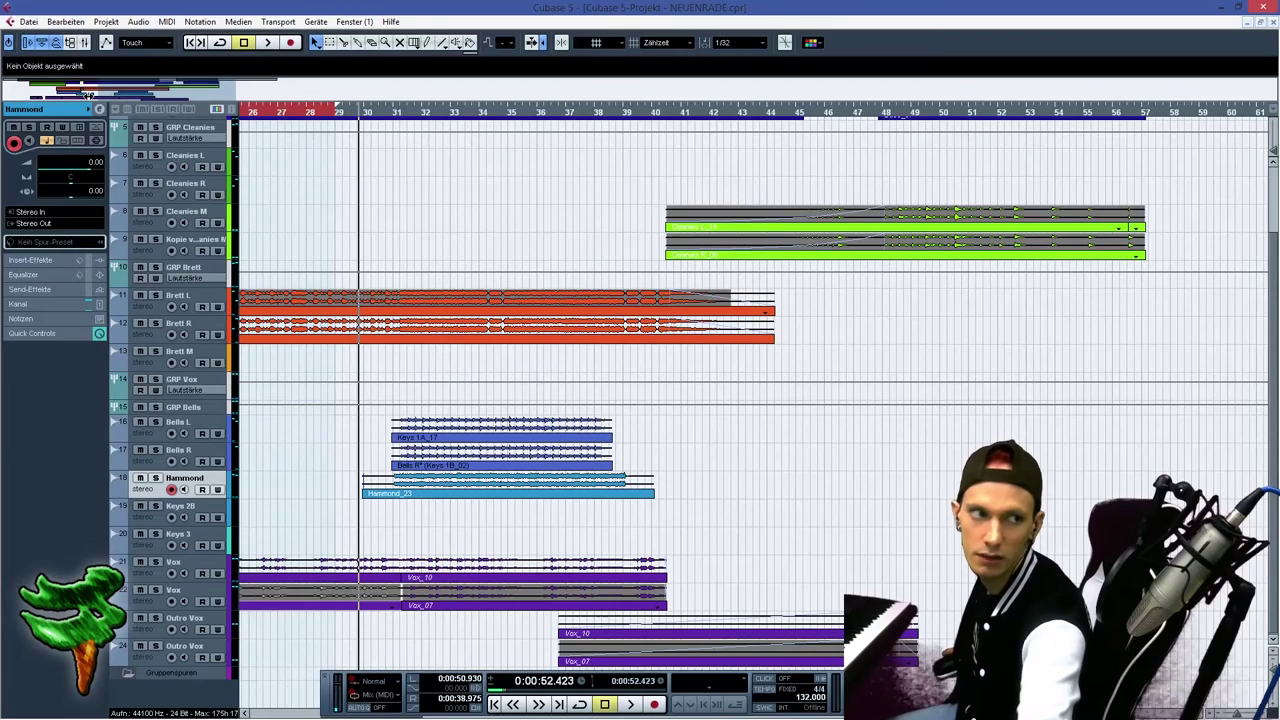
{"action": "key", "text": "KP_Multiply"}
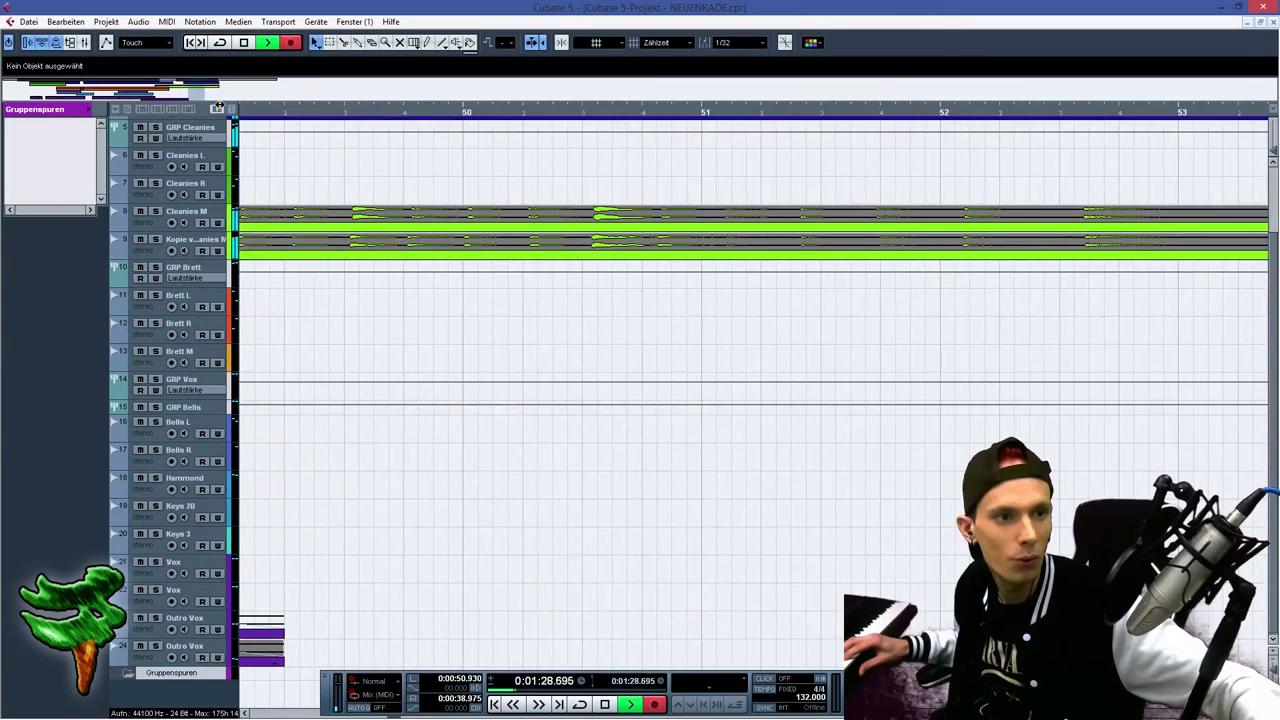
Play back the arrangement from bar 29 and listen to the recorded Hammond takes through to the song's ending.
{"action": "left_click_drag", "start_coordinate": [219, 107], "coordinate": [214, 108]}
{"action": "scroll", "coordinate": [923, 480], "scroll_direction": "up", "scroll_amount": 3}
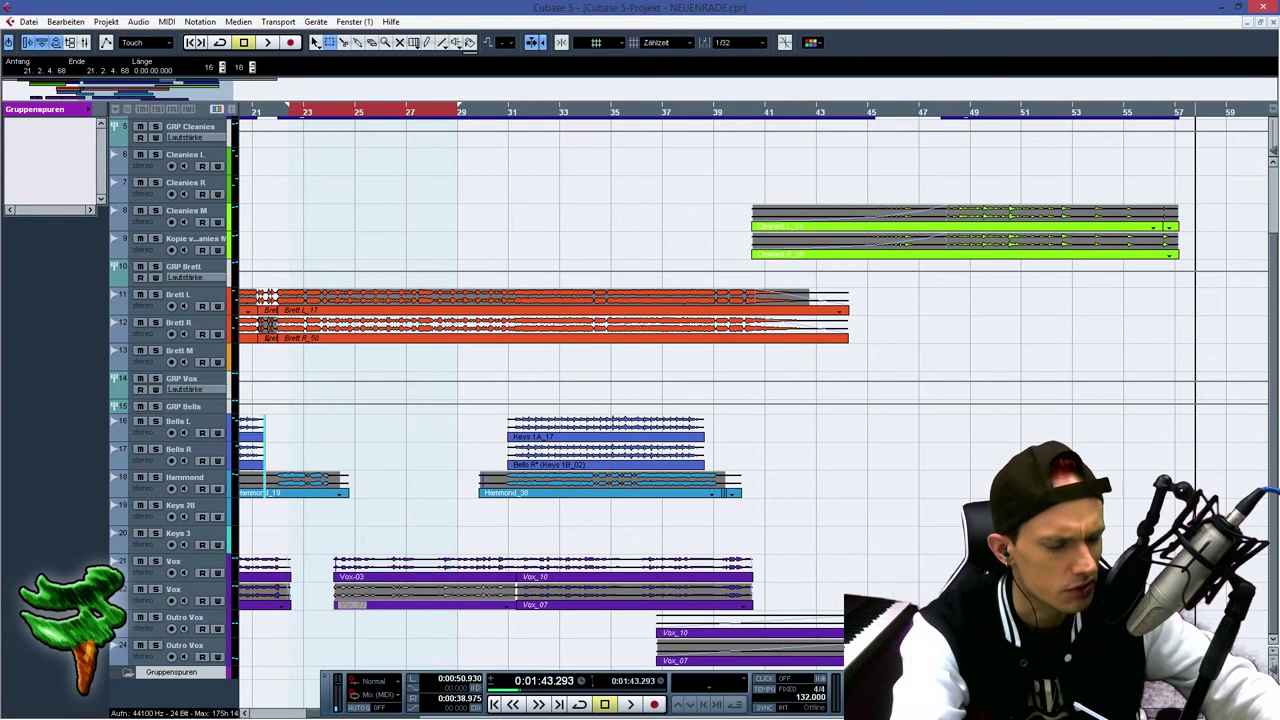
{"action": "left_click", "coordinate": [461, 114]}
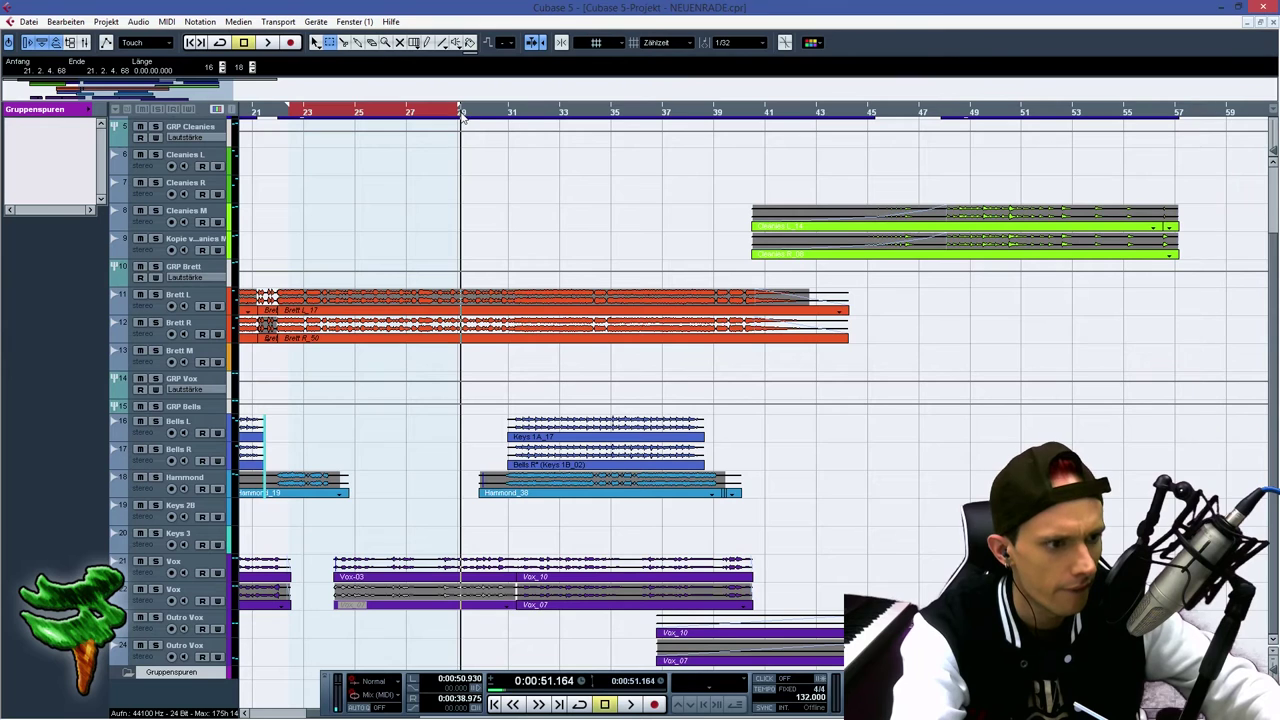
{"action": "key", "text": "space"}
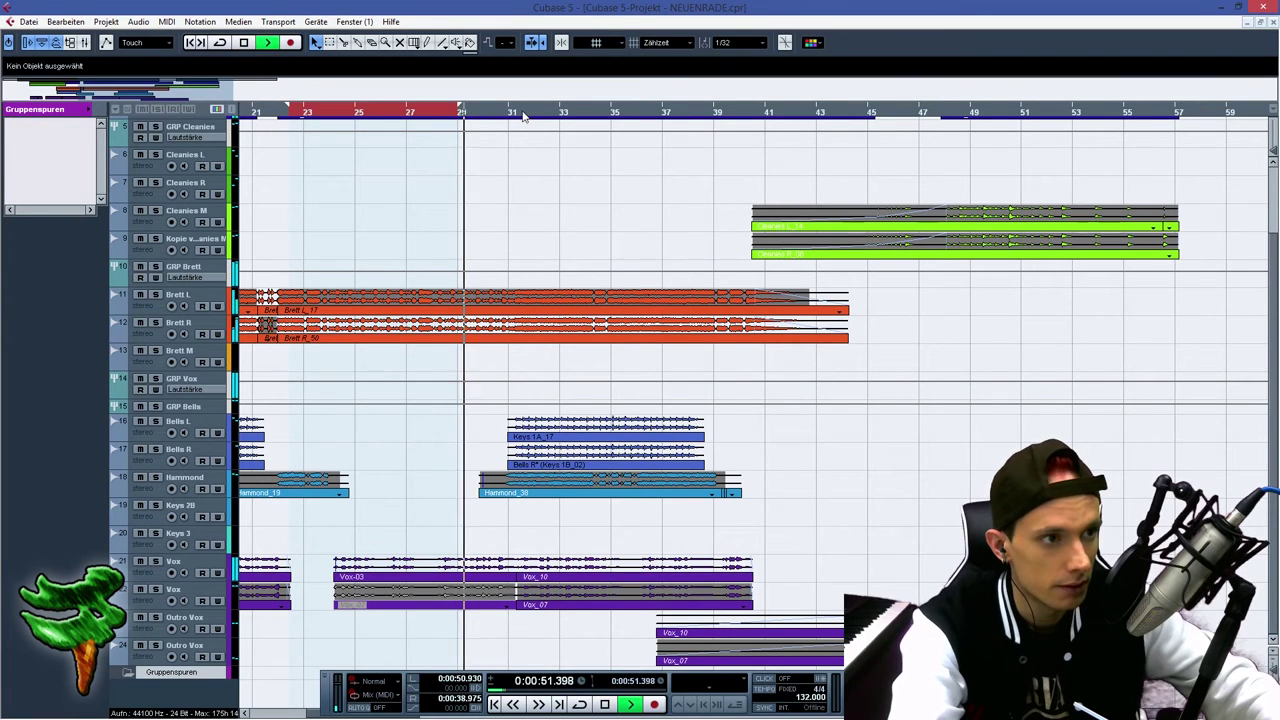
{"action": "left_click", "coordinate": [156, 478]}
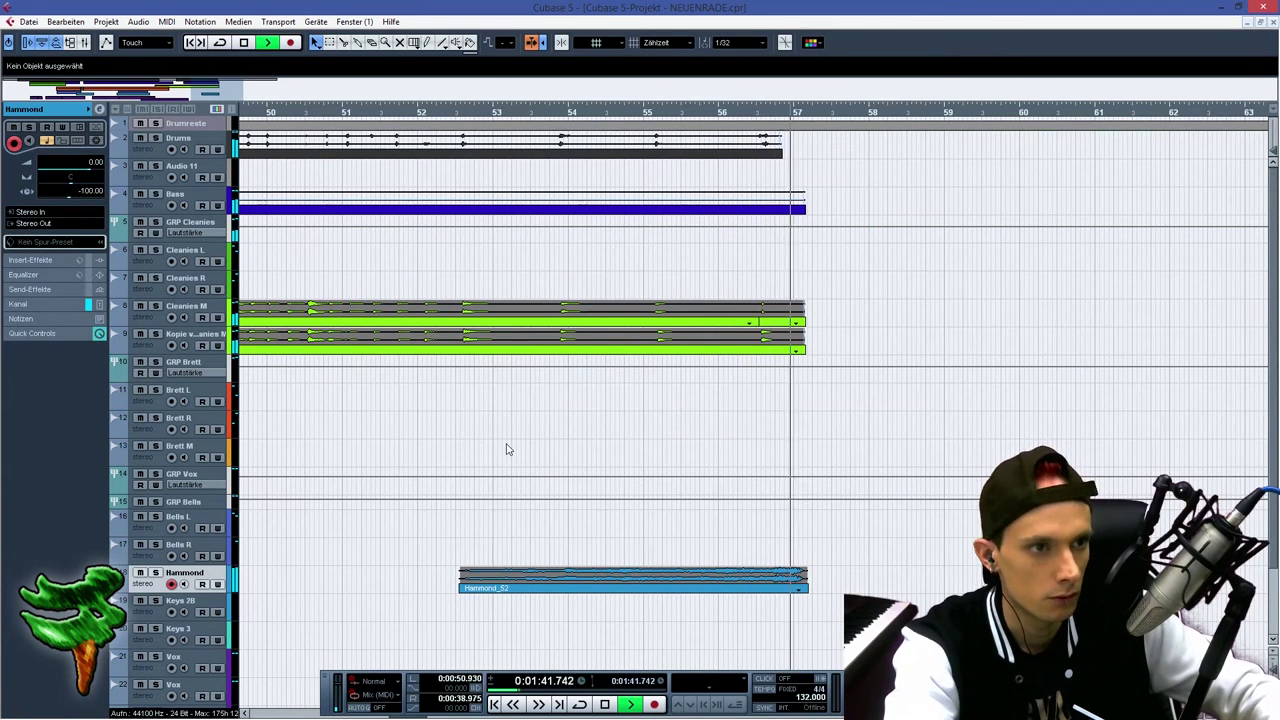
{"action": "key", "text": "space"}
{"action": "scroll", "coordinate": [966, 480], "scroll_direction": "down", "scroll_amount": 1}
{"action": "scroll", "coordinate": [966, 480], "scroll_direction": "up", "scroll_amount": 1}
{"action": "scroll", "coordinate": [956, 467], "scroll_direction": "down", "scroll_amount": 1}
{"action": "scroll", "coordinate": [954, 466], "scroll_direction": "up", "scroll_amount": 1}
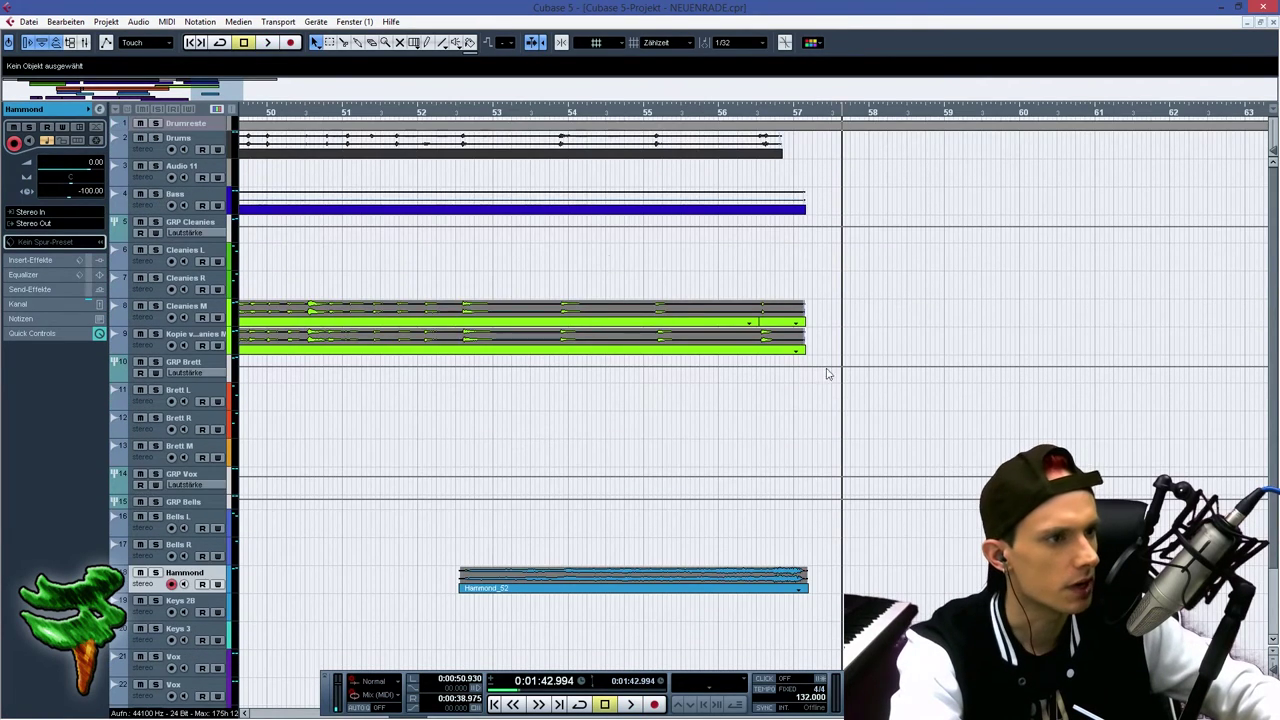
Import 07 Neuenr4de 4lph4 Demo 001.mp3 from the Kr4m folder onto a new track near bar 56 and trim its start to about bar 57.5.
{"action": "scroll", "coordinate": [491, 99], "scroll_direction": "down", "scroll_amount": 1}
{"action": "left_click_drag", "start_coordinate": [183, 92], "coordinate": [5, 92]}
{"action": "key", "text": "alt+Tab"}
{"action": "left_click", "coordinate": [343, 266]}
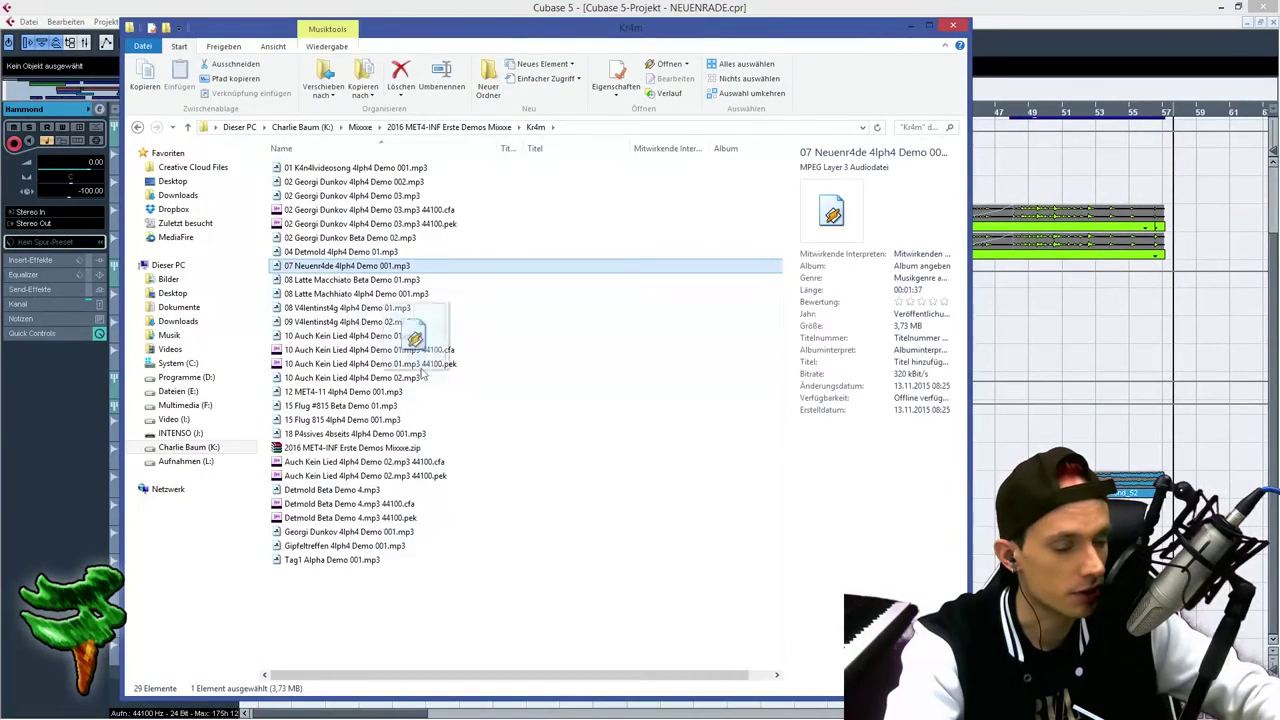
{"action": "key", "text": "alt+Tab"}
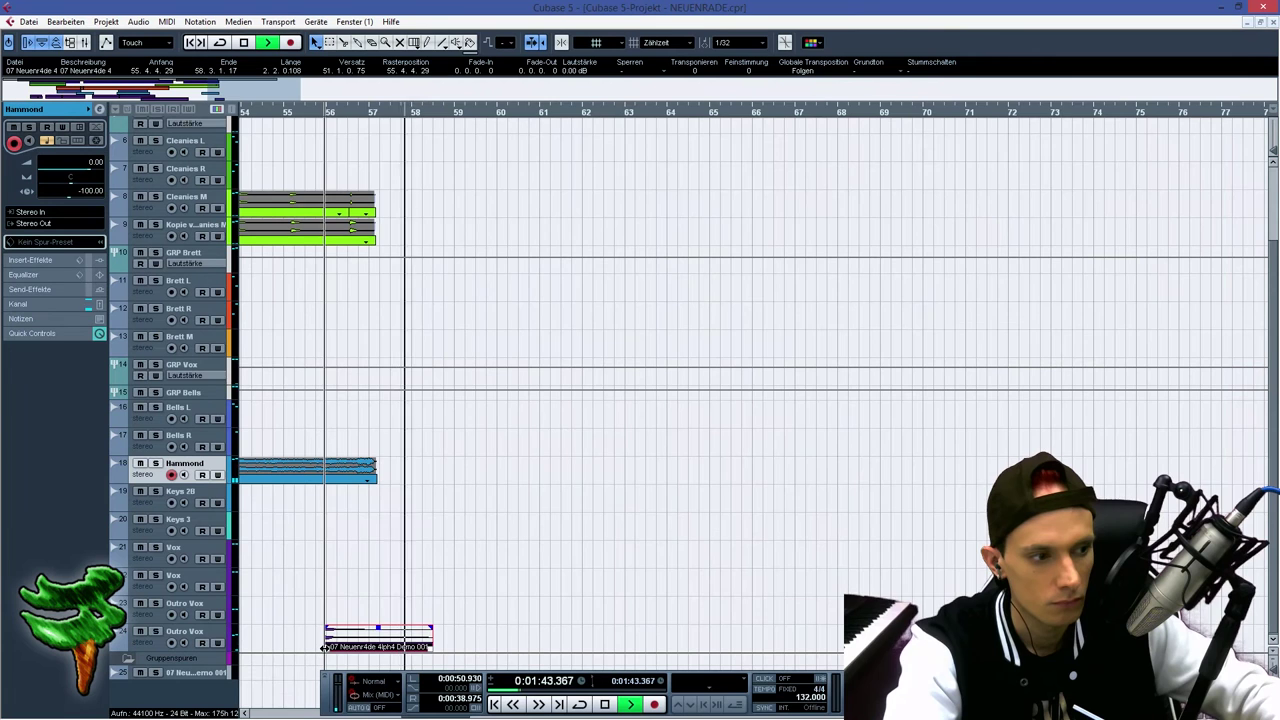
{"action": "left_click_drag", "start_coordinate": [325, 651], "coordinate": [393, 641]}
{"action": "key", "text": "space"}
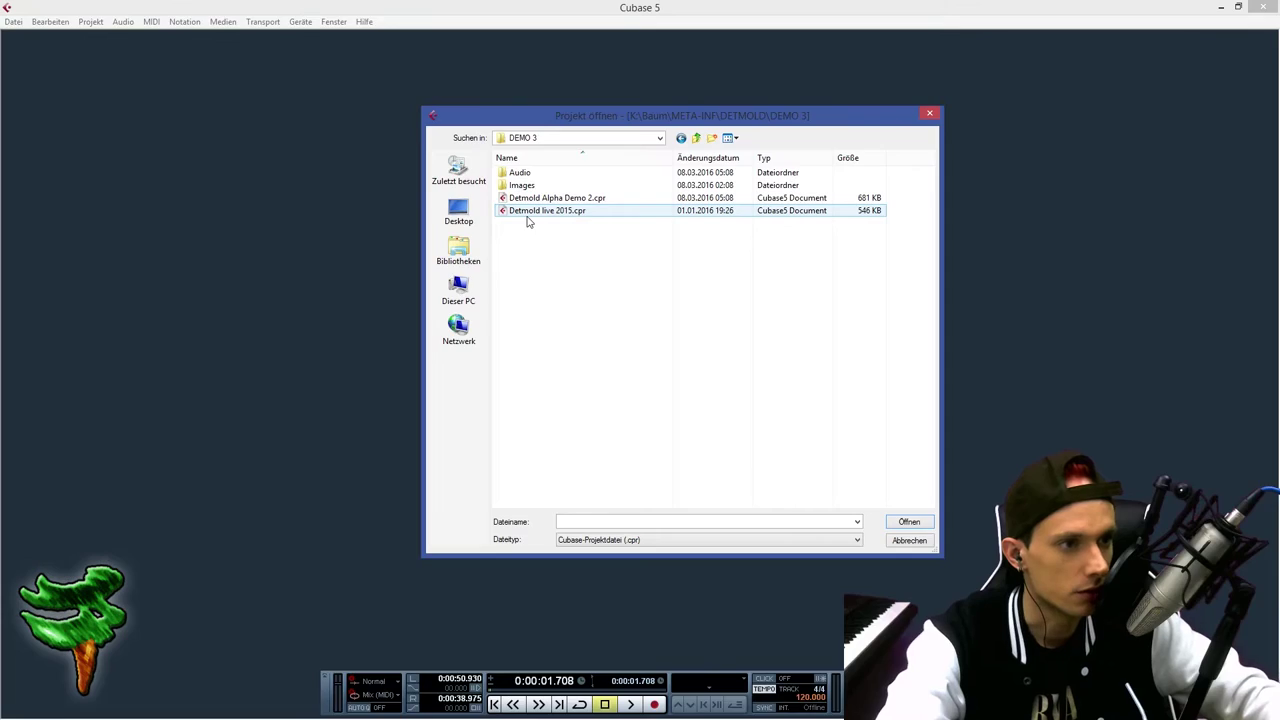
Open Detmold Alpha Demo 2.cpr and delete the silent remnants of the Brett+ L and Brett+ R clips between about bars 76 and 117.
{"action": "double_click", "coordinate": [569, 198]}
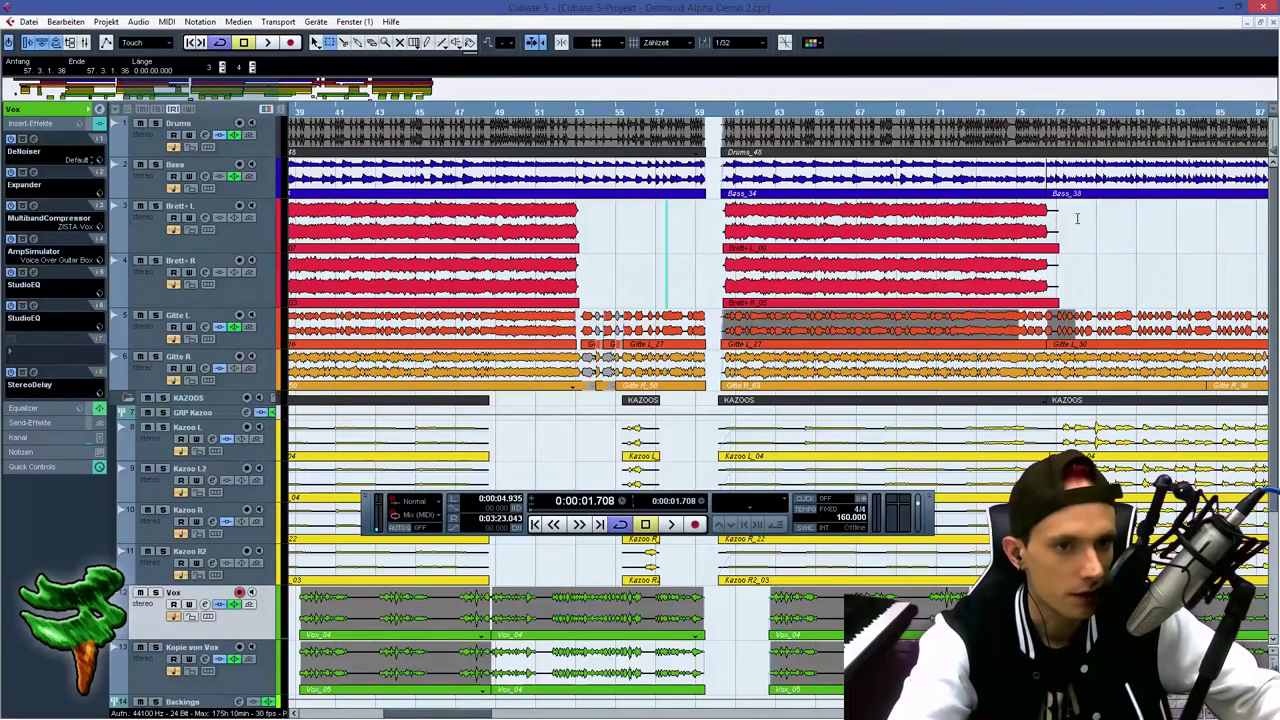
{"action": "left_click_drag", "start_coordinate": [1077, 218], "coordinate": [1053, 288]}
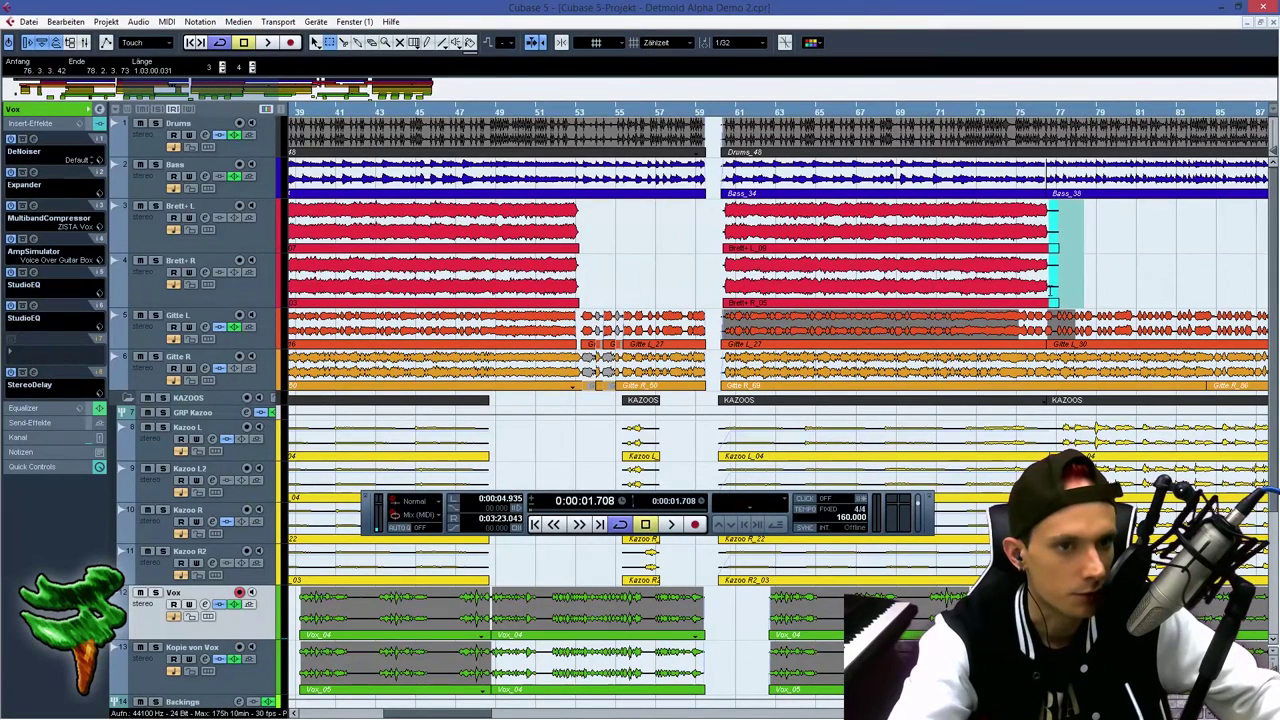
{"action": "key", "text": "Delete"}
{"action": "left_click_drag", "start_coordinate": [227, 97], "coordinate": [371, 97]}
{"action": "left_click_drag", "start_coordinate": [567, 225], "coordinate": [627, 298]}
{"action": "key", "text": "Delete"}
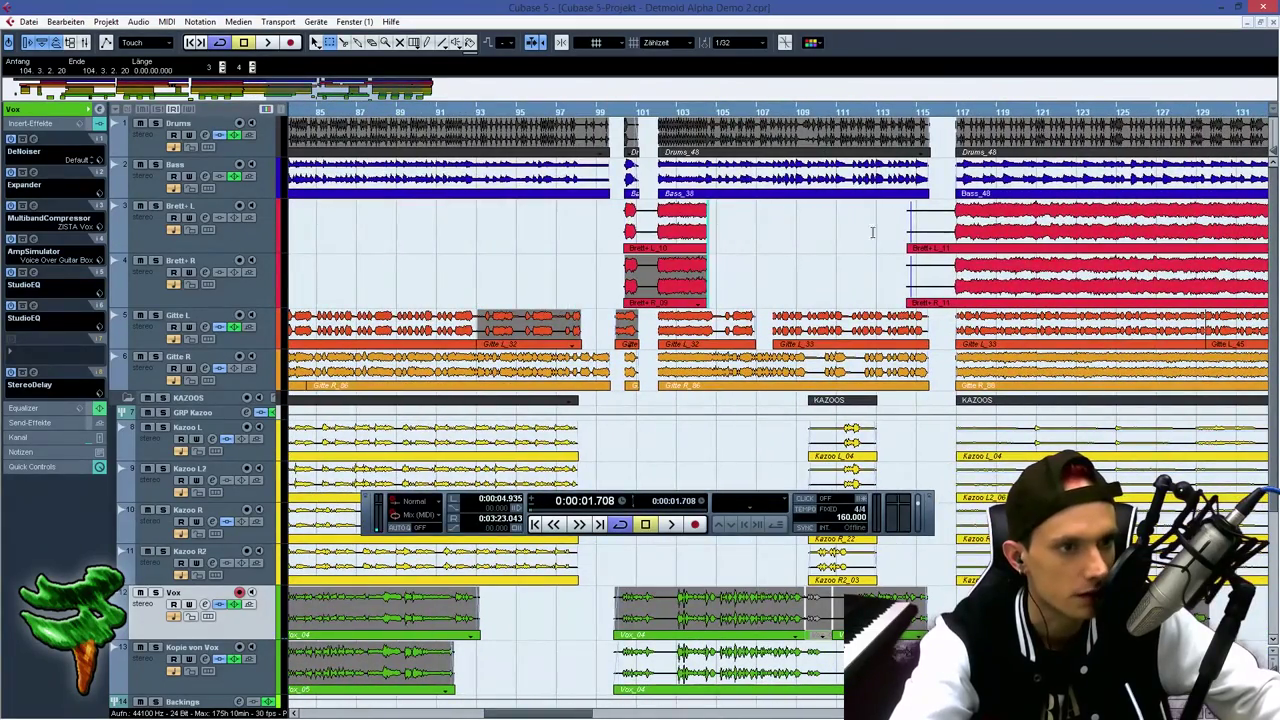
{"action": "left_click_drag", "start_coordinate": [869, 232], "coordinate": [956, 290]}
{"action": "key", "text": "Delete"}
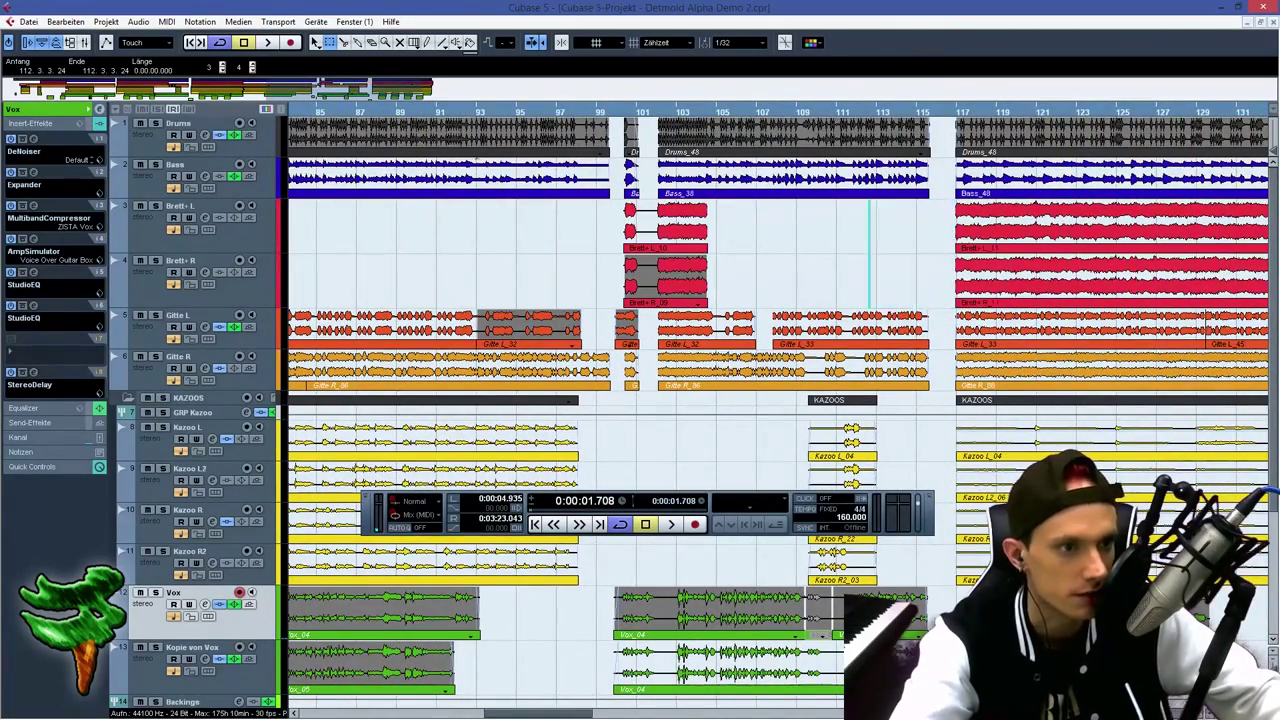
Show the whole arrangement, switch to the Object Selection tool and play the song from about bar 12.
{"action": "key", "text": "g"}
{"action": "key", "text": "g"}
{"action": "left_click", "coordinate": [352, 112]}
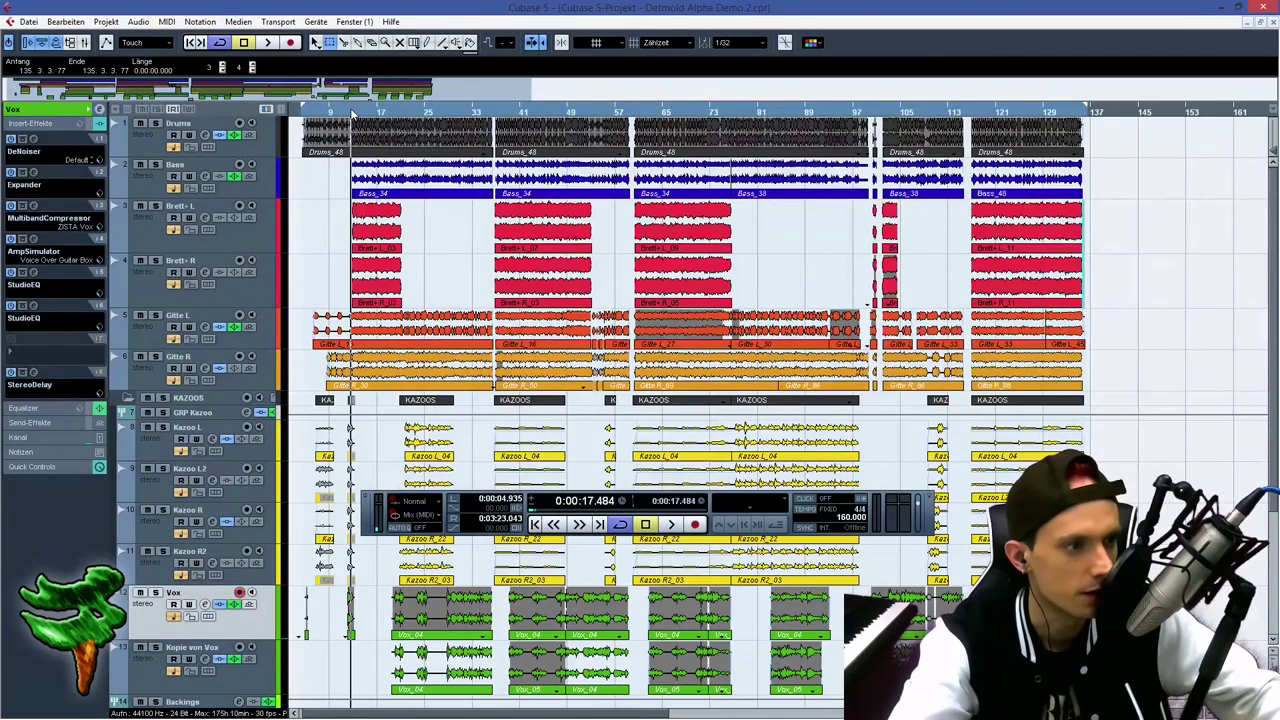
{"action": "left_click", "coordinate": [316, 43]}
{"action": "key", "text": "space"}
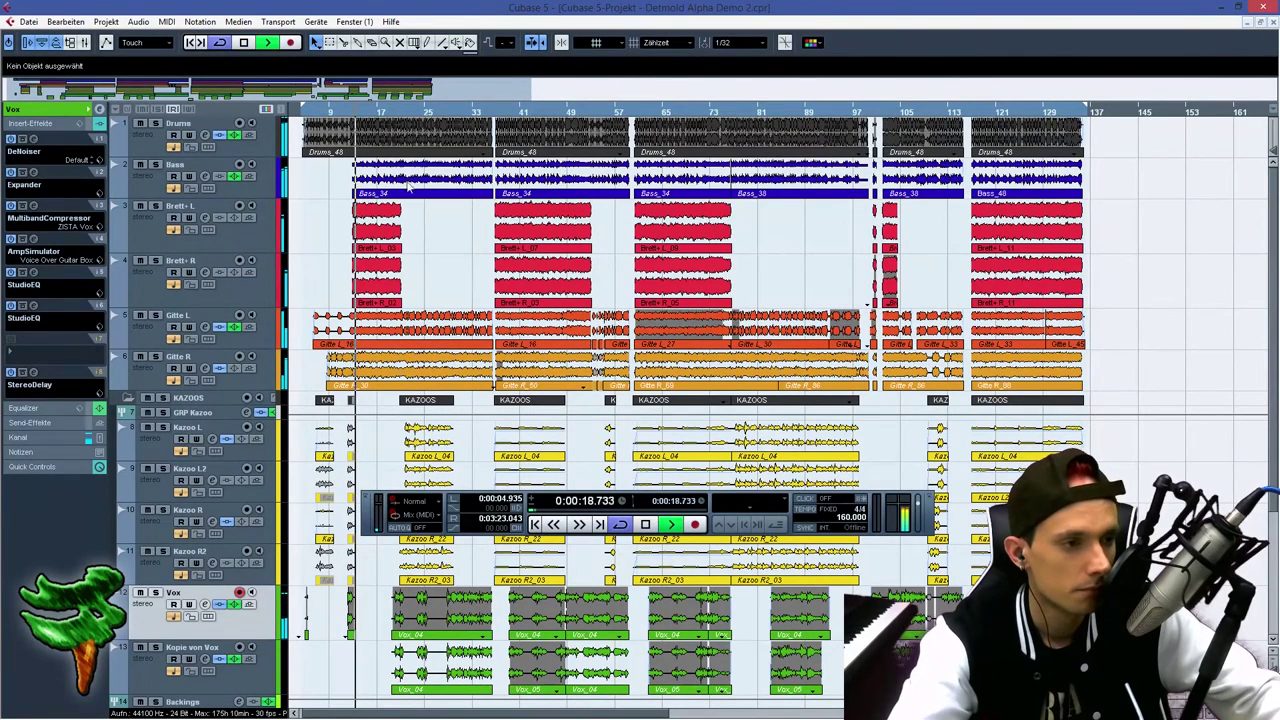
{"action": "key", "text": "space"}
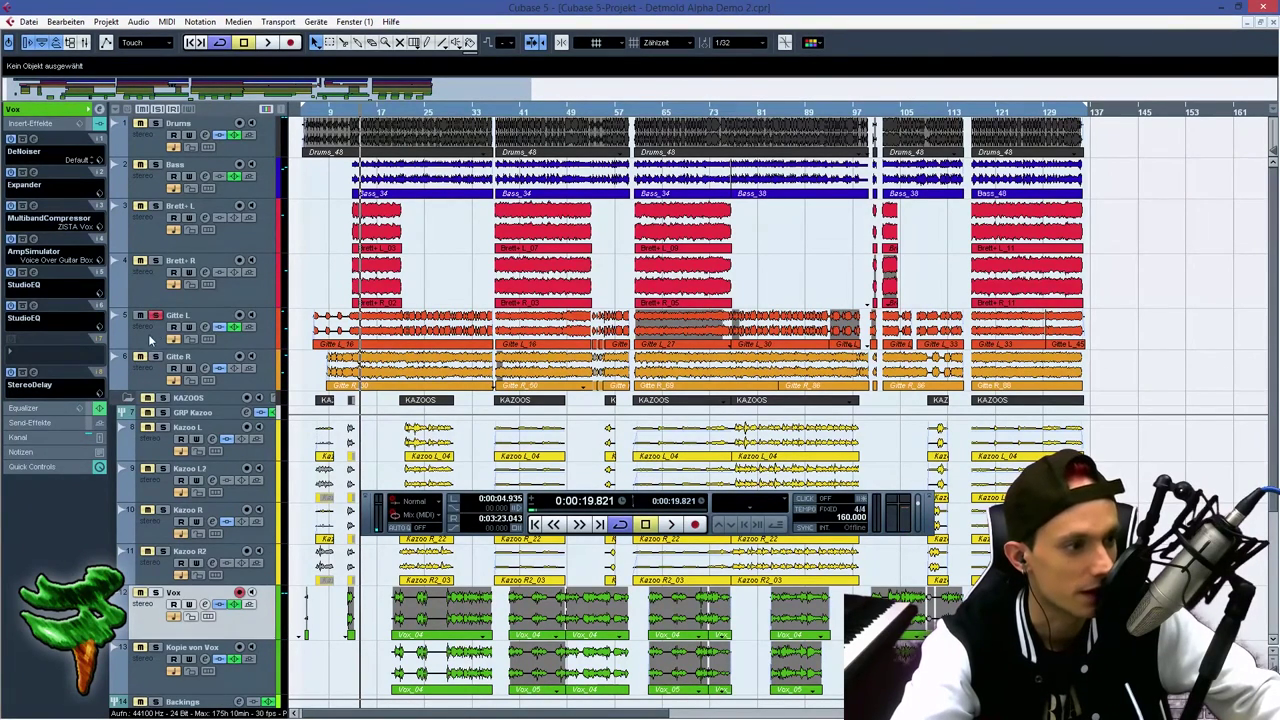
{"action": "left_click", "coordinate": [148, 345]}
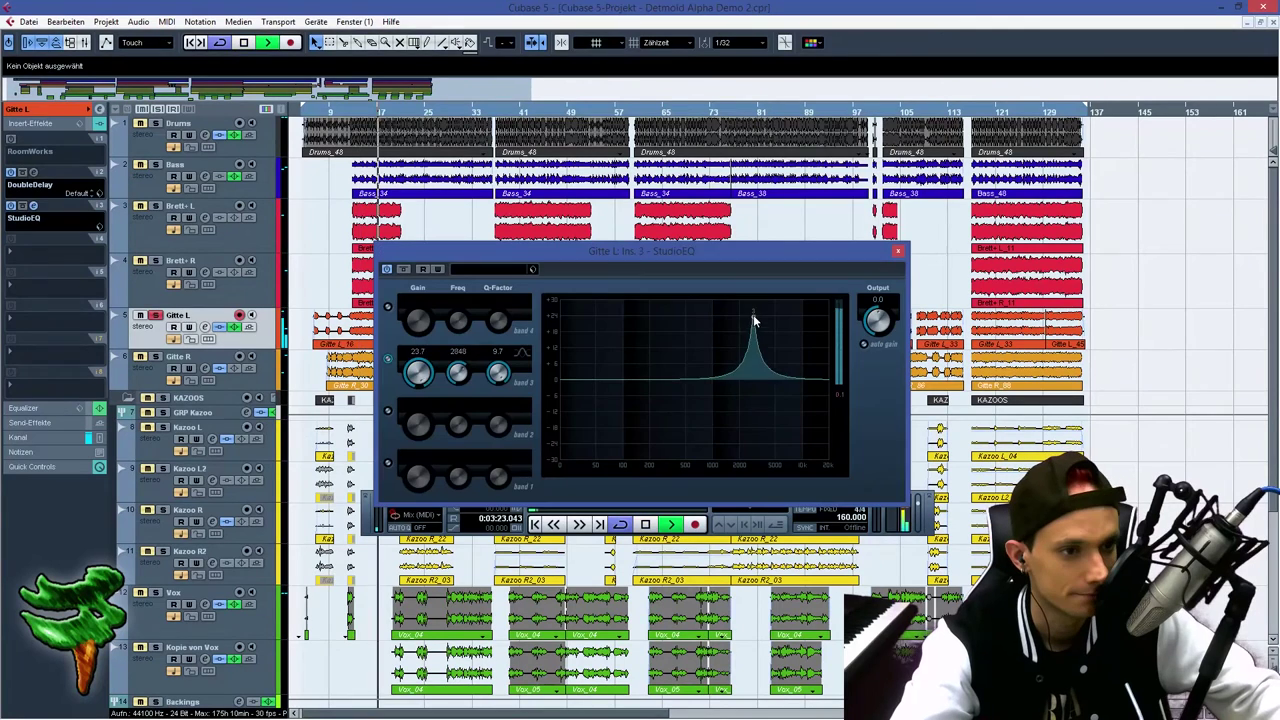
{"action": "left_click_drag", "start_coordinate": [757, 314], "coordinate": [777, 400]}
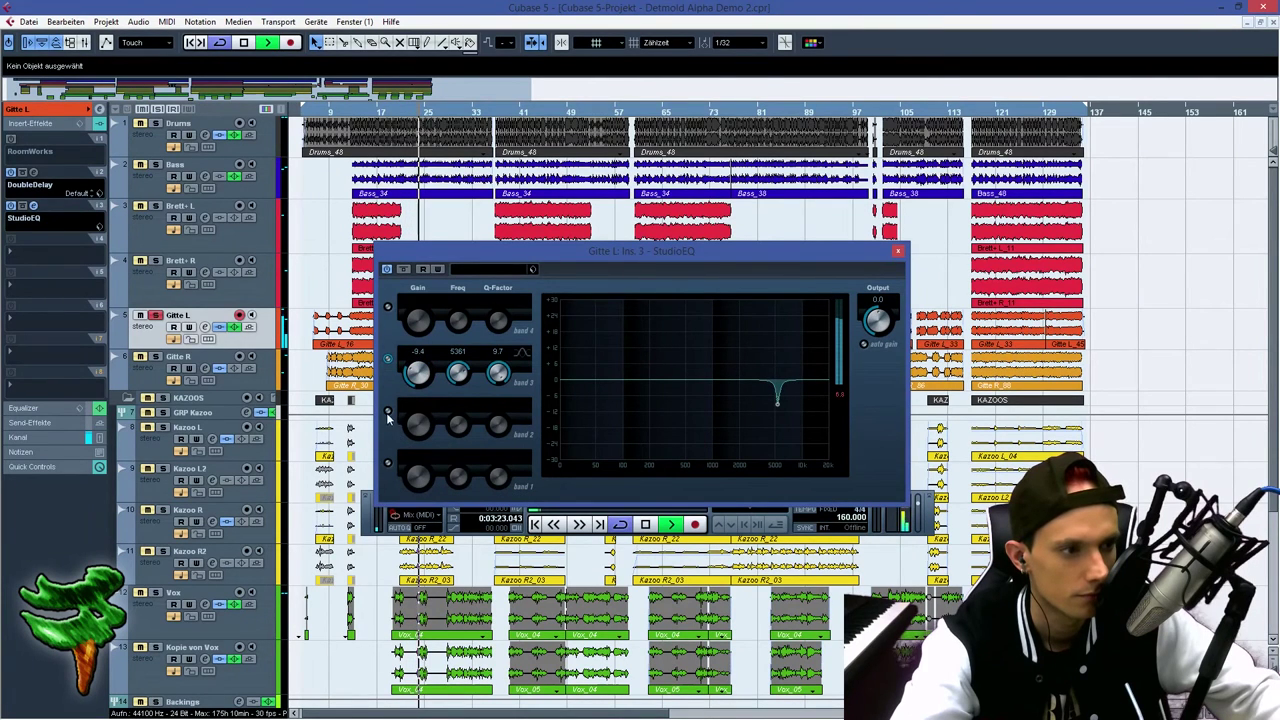
{"action": "left_click", "coordinate": [388, 411]}
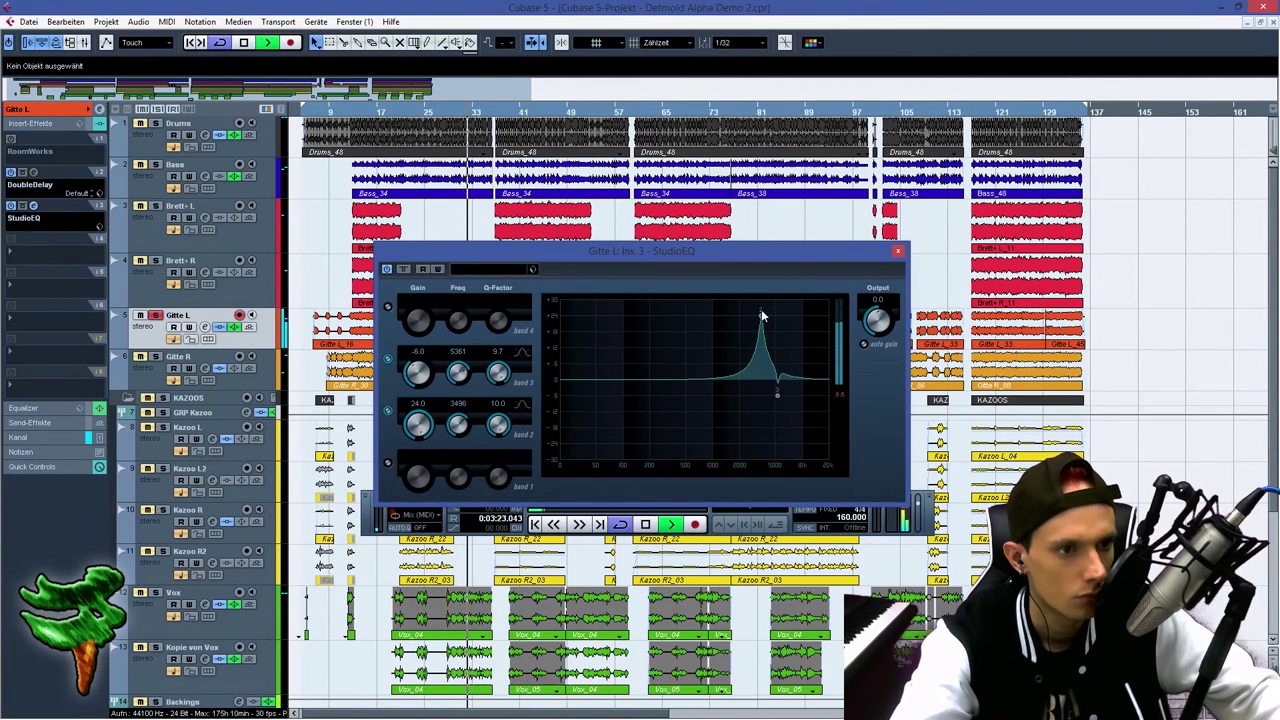
{"action": "left_click_drag", "start_coordinate": [762, 316], "coordinate": [758, 313]}
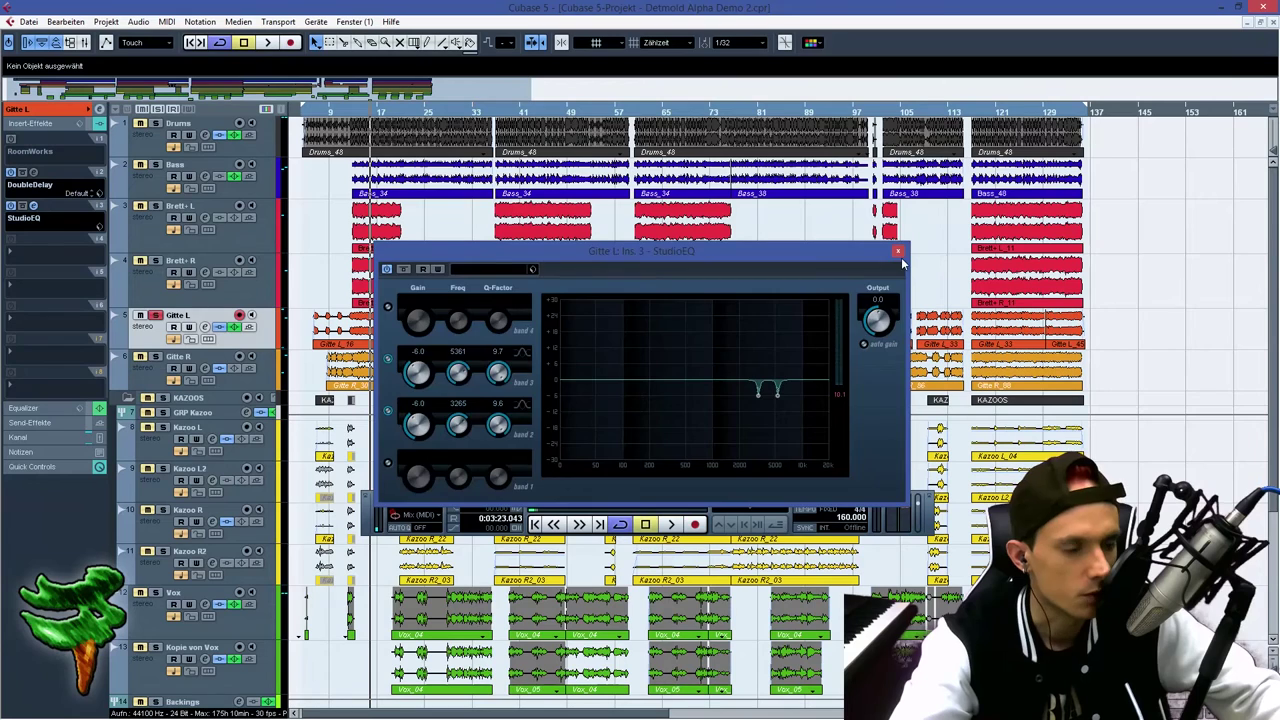
{"action": "left_click", "coordinate": [898, 252]}
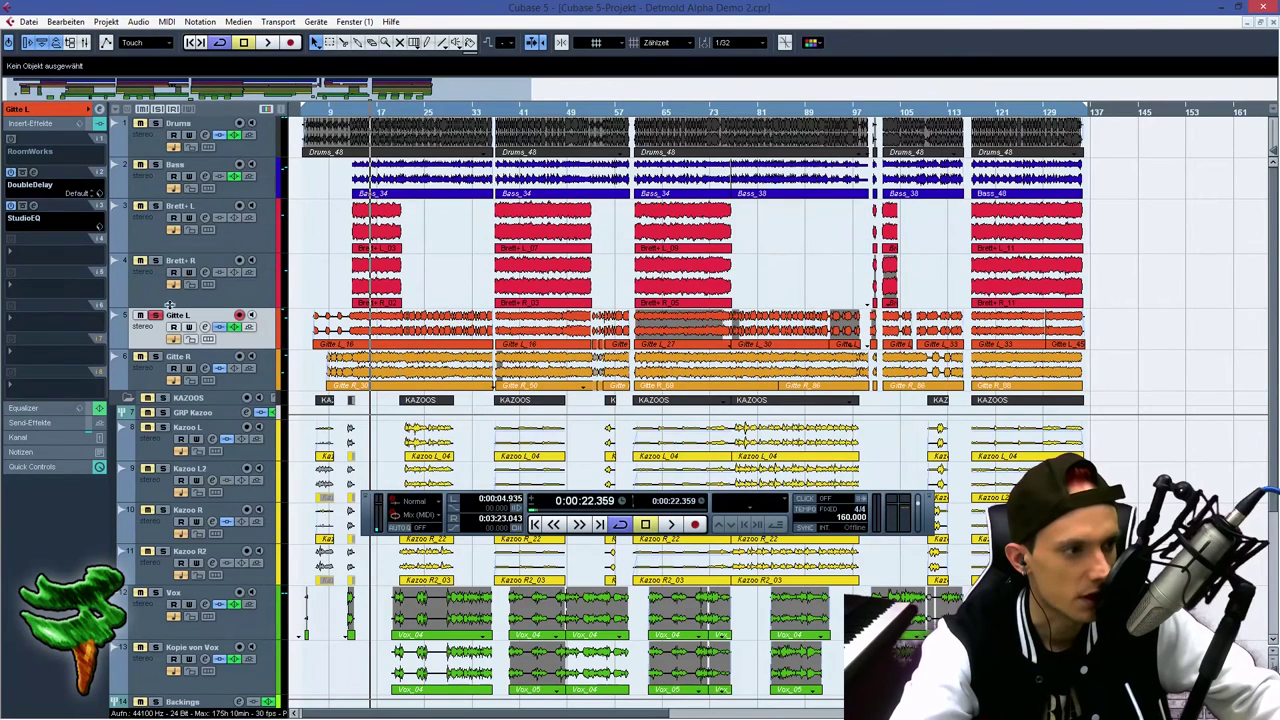
Audition the Drums track on its own and turn its solo off again.
{"action": "left_click", "coordinate": [156, 123]}
{"action": "key", "text": "space"}
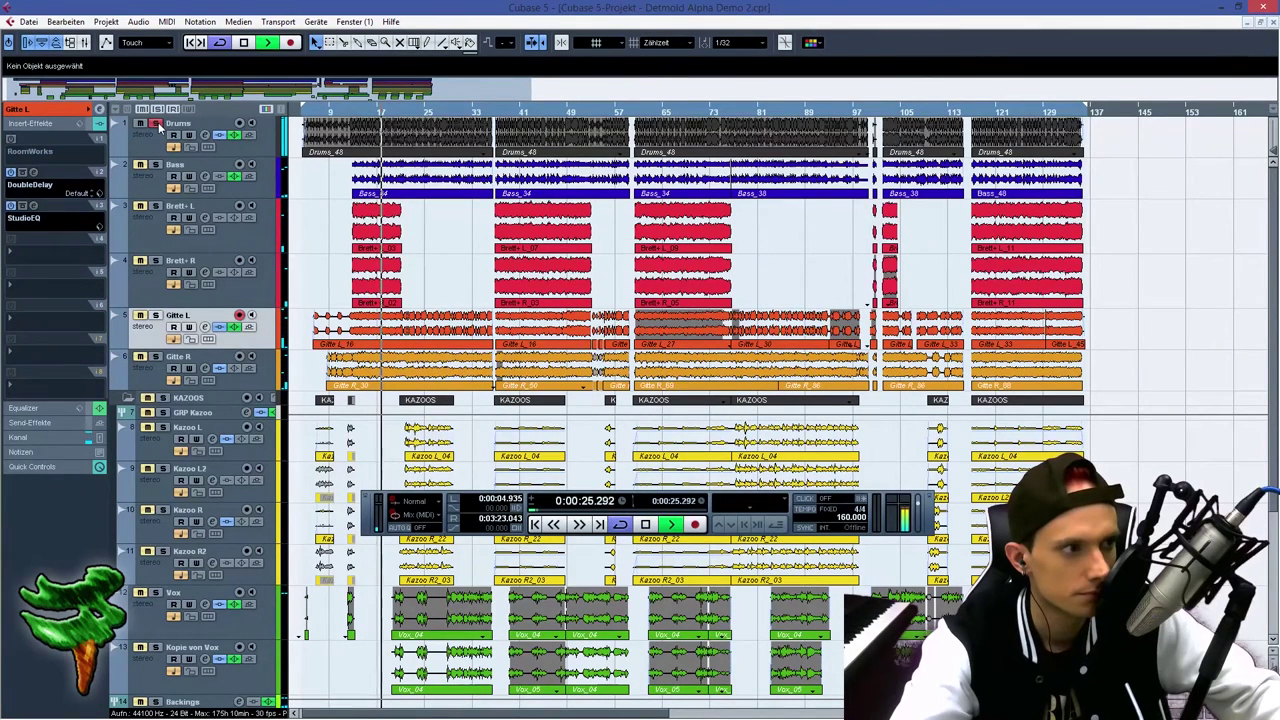
{"action": "key", "text": "space"}
{"action": "left_click", "coordinate": [156, 123]}
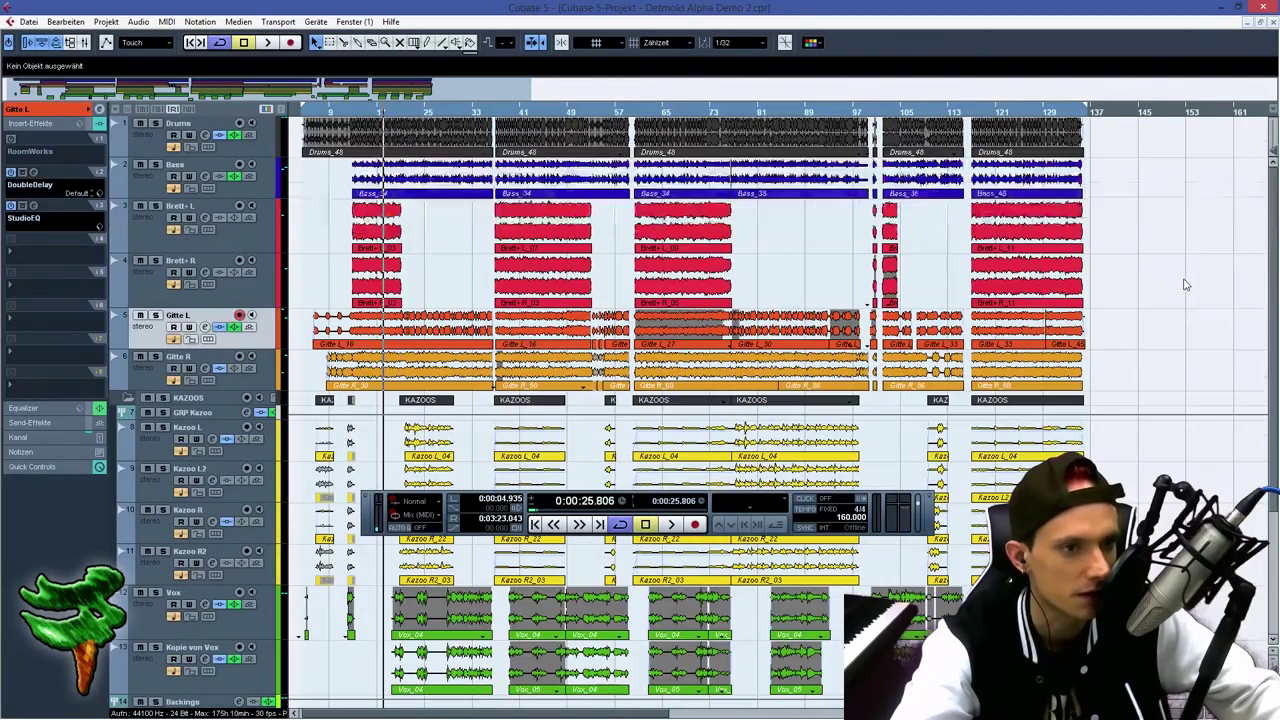
Add one instrument track with the Prologue synth below the Vox track.
{"action": "scroll", "coordinate": [1157, 257], "scroll_direction": "down", "scroll_amount": 5}
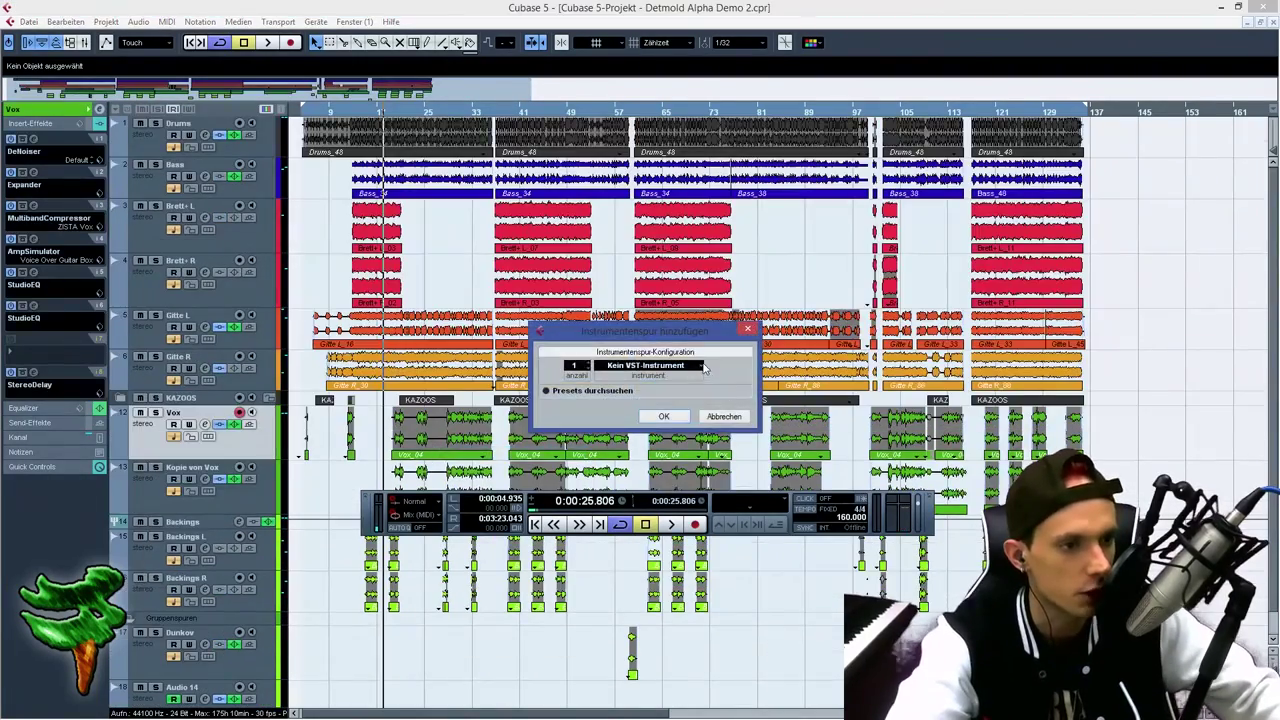
{"action": "left_click", "coordinate": [705, 366]}
{"action": "mouse_move", "coordinate": [716, 414]}
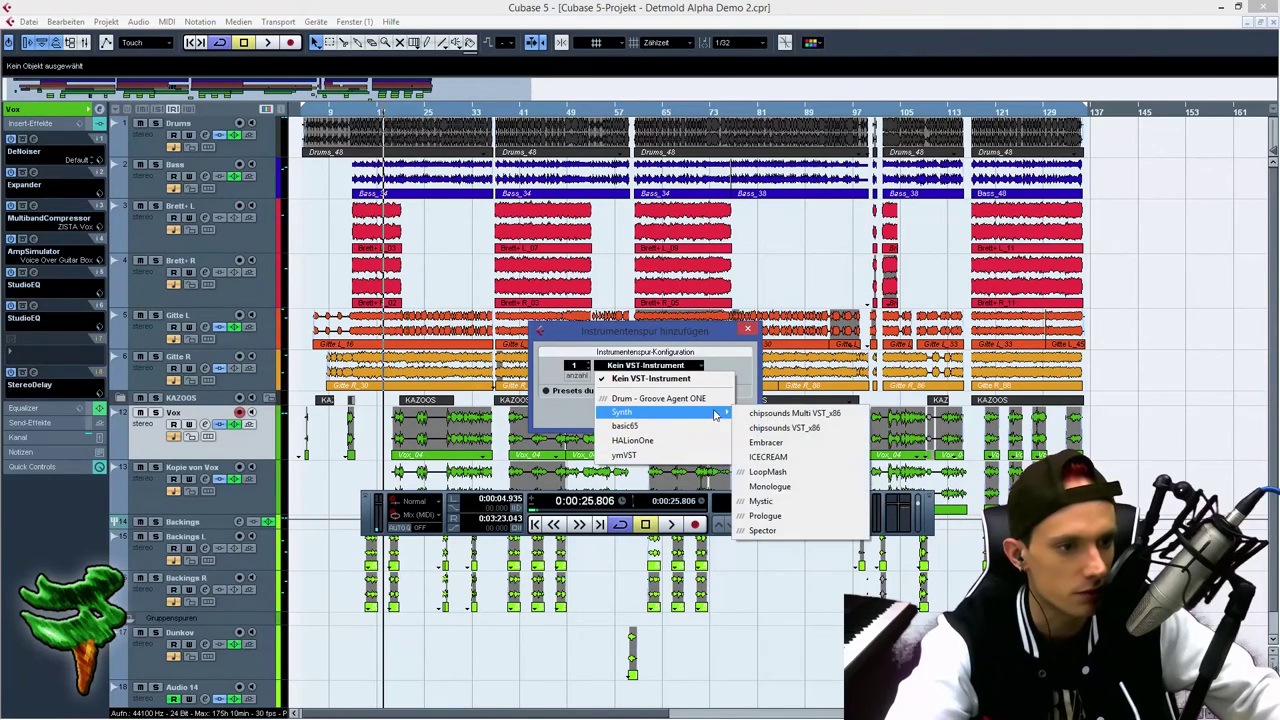
{"action": "left_click", "coordinate": [765, 515]}
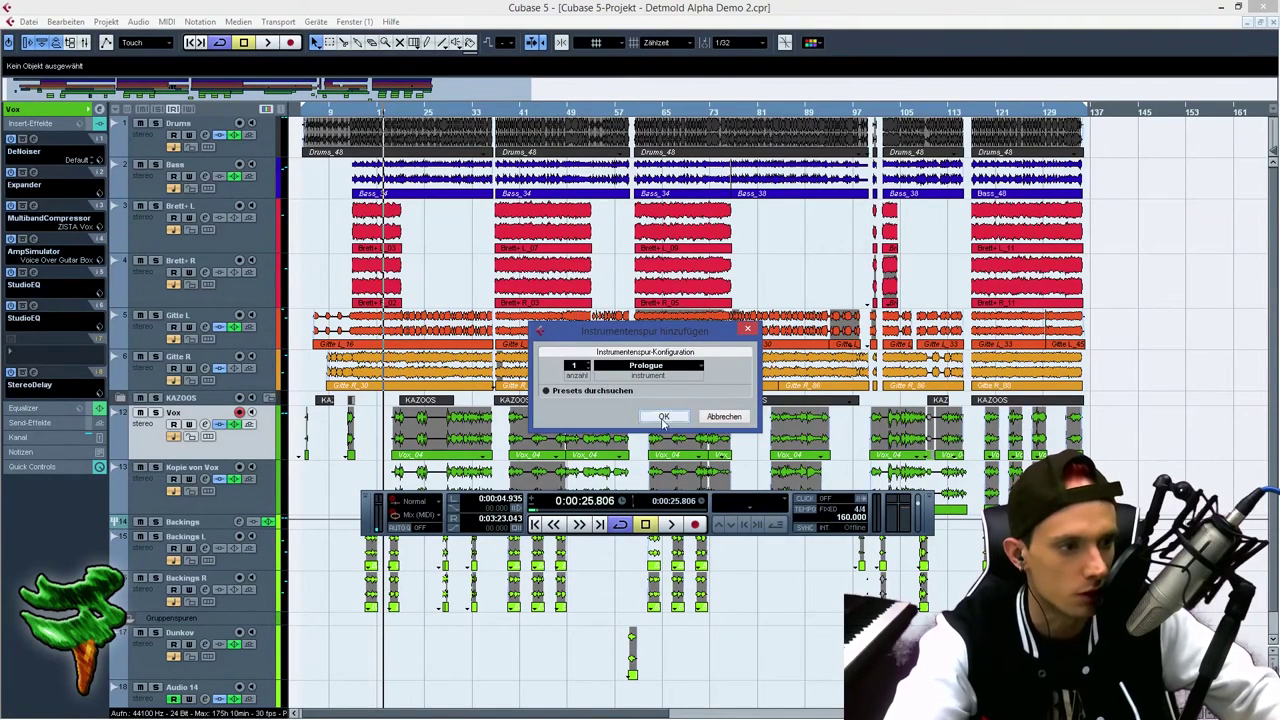
{"action": "left_click", "coordinate": [663, 417]}
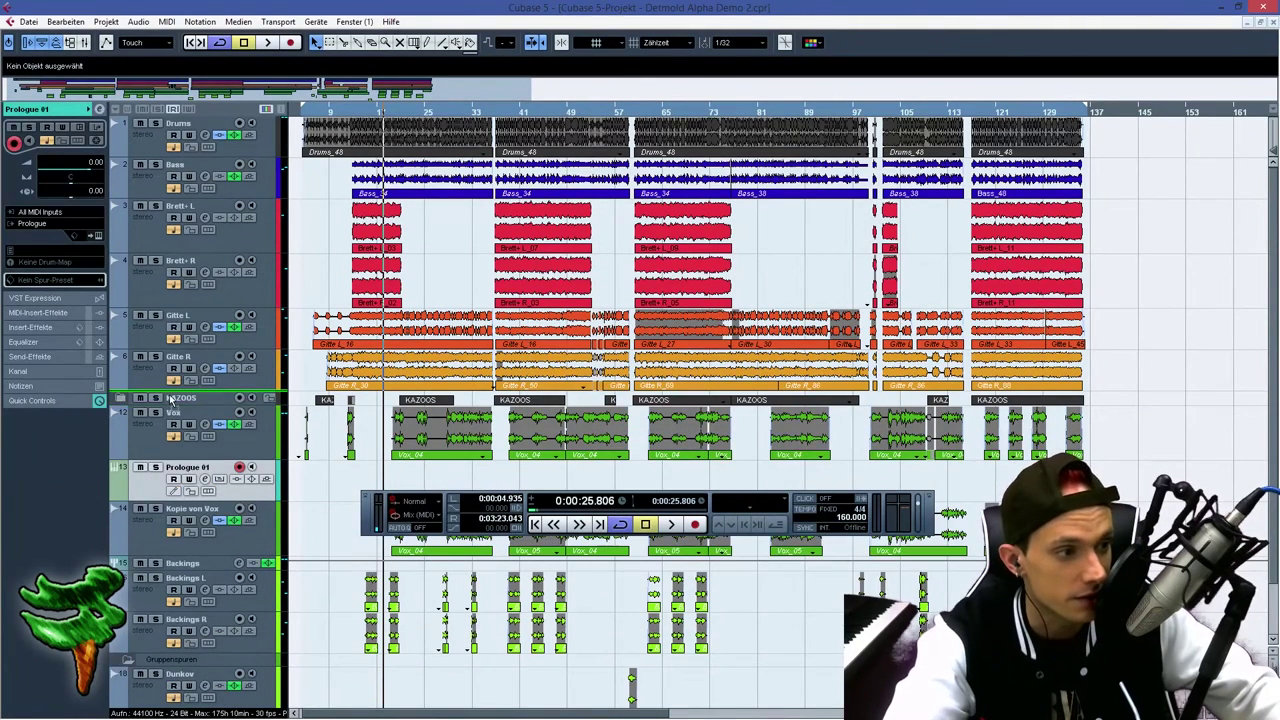
Move the Prologue 01 track above the KAZOOS folder and colour it blue.
{"action": "left_click_drag", "start_coordinate": [172, 400], "coordinate": [176, 400]}
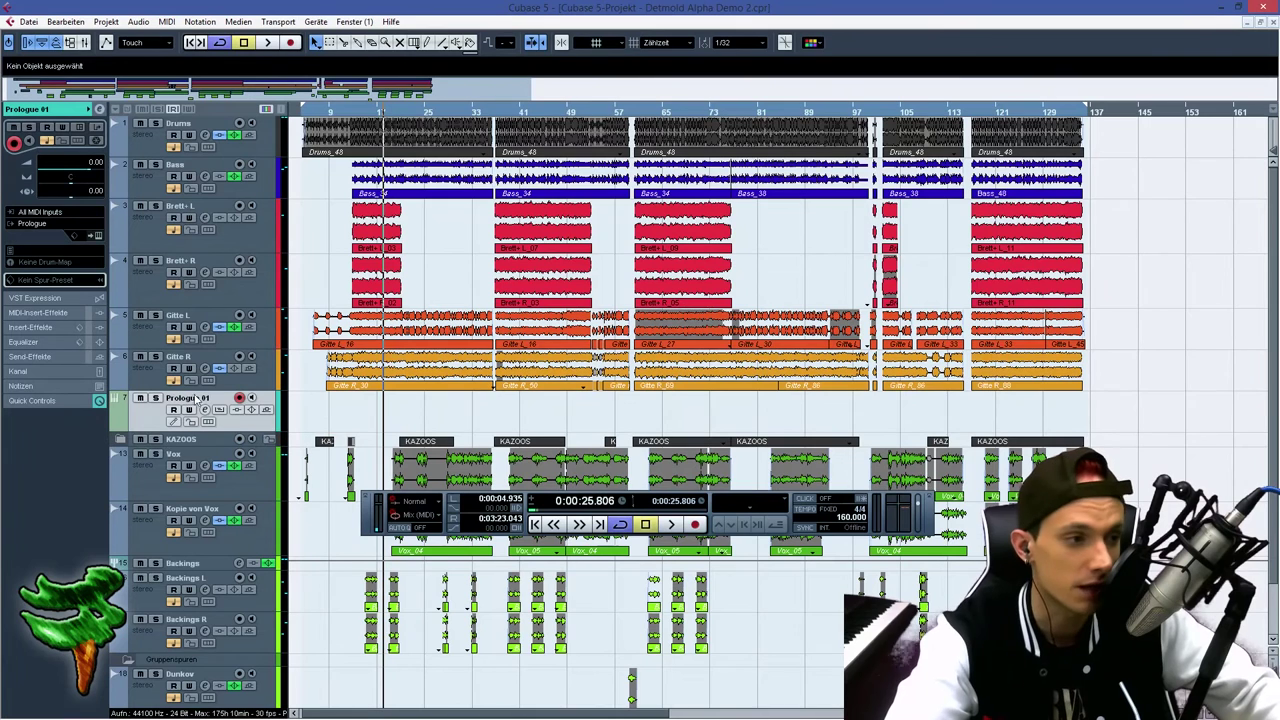
{"action": "left_click", "coordinate": [280, 420]}
{"action": "left_click", "coordinate": [500, 422]}
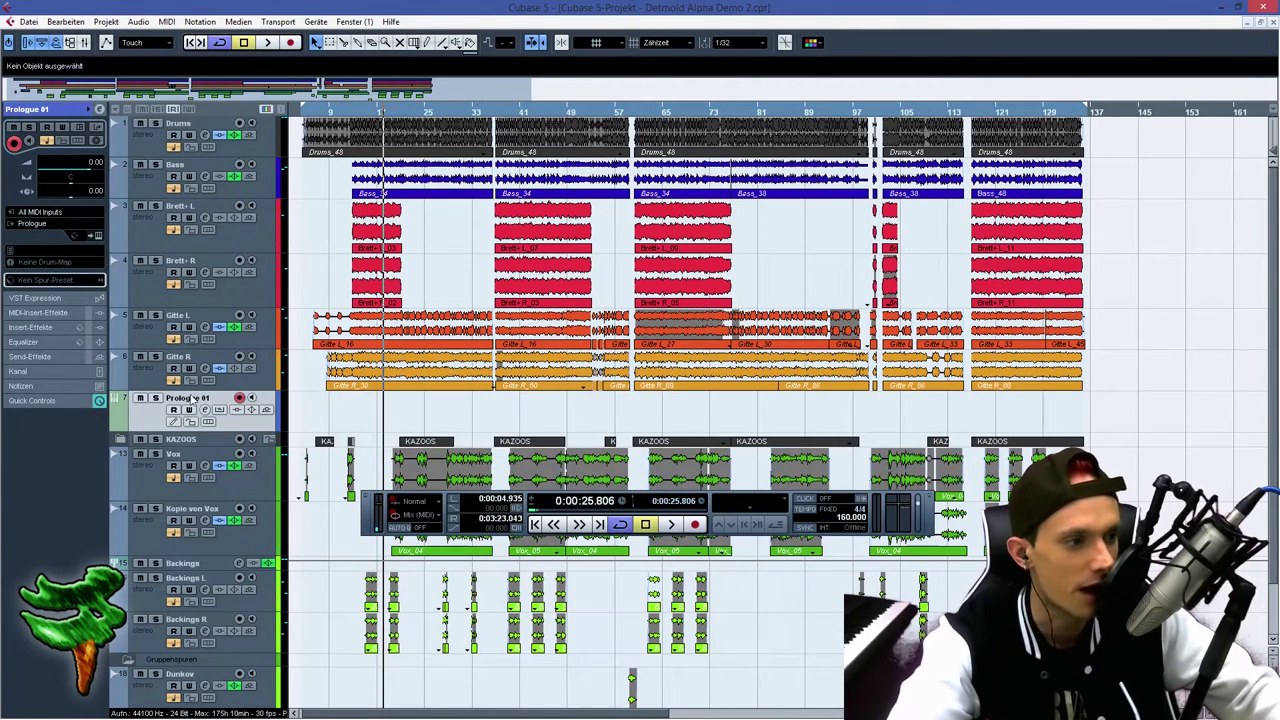
Create a four-bar MIDI part at bar 37 on Prologue 01, fill it with a line of eighth notes and play it.
{"action": "left_click_drag", "start_coordinate": [488, 116], "coordinate": [494, 156]}
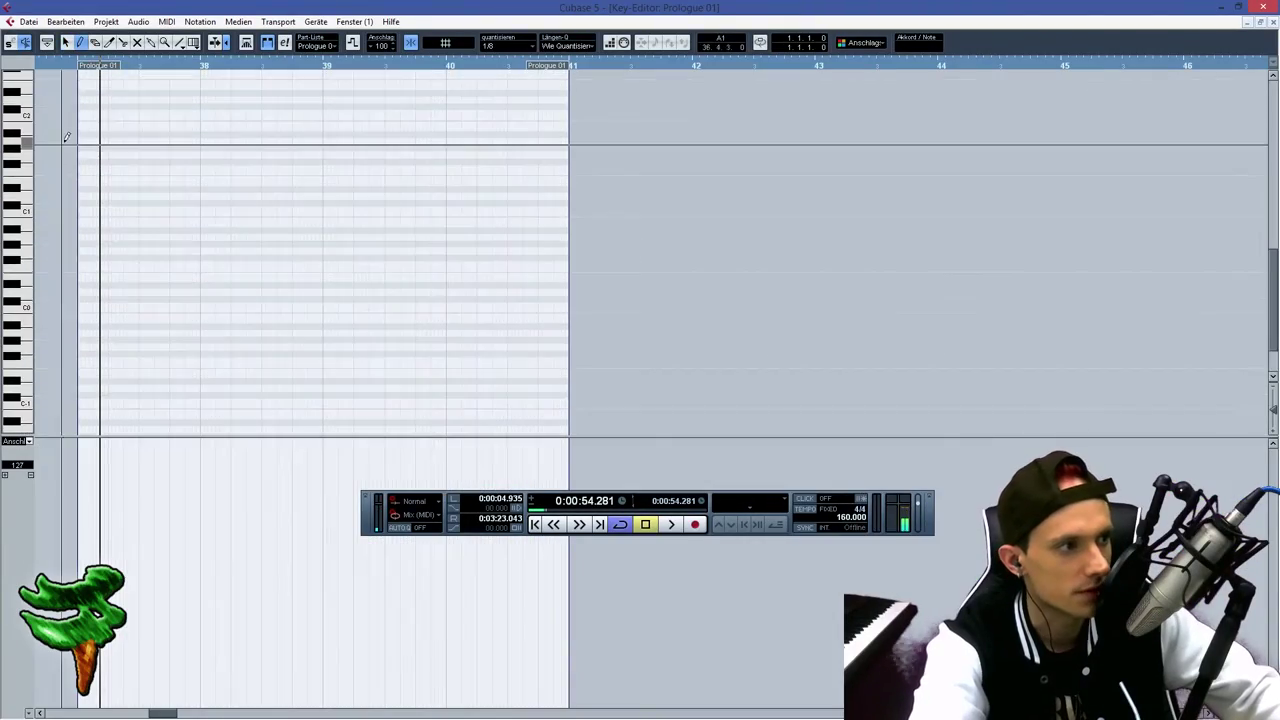
{"action": "left_click", "coordinate": [87, 140]}
{"action": "left_click_drag", "start_coordinate": [86, 139], "coordinate": [322, 154]}
{"action": "left_click_drag", "start_coordinate": [325, 167], "coordinate": [445, 167]}
{"action": "left_click_drag", "start_coordinate": [448, 154], "coordinate": [560, 155]}
{"action": "key", "text": "space"}
{"action": "key", "text": "space"}
{"action": "key", "text": "1"}
Select the drawn notes, set the quantize value to 1/16 and shorten the notes.
{"action": "left_click_drag", "start_coordinate": [592, 225], "coordinate": [408, 88]}
{"action": "left_click_drag", "start_coordinate": [963, 141], "coordinate": [964, 132]}
{"action": "left_click_drag", "start_coordinate": [893, 65], "coordinate": [1176, 62]}
{"action": "left_click", "coordinate": [390, 64]}
{"action": "left_click", "coordinate": [508, 45]}
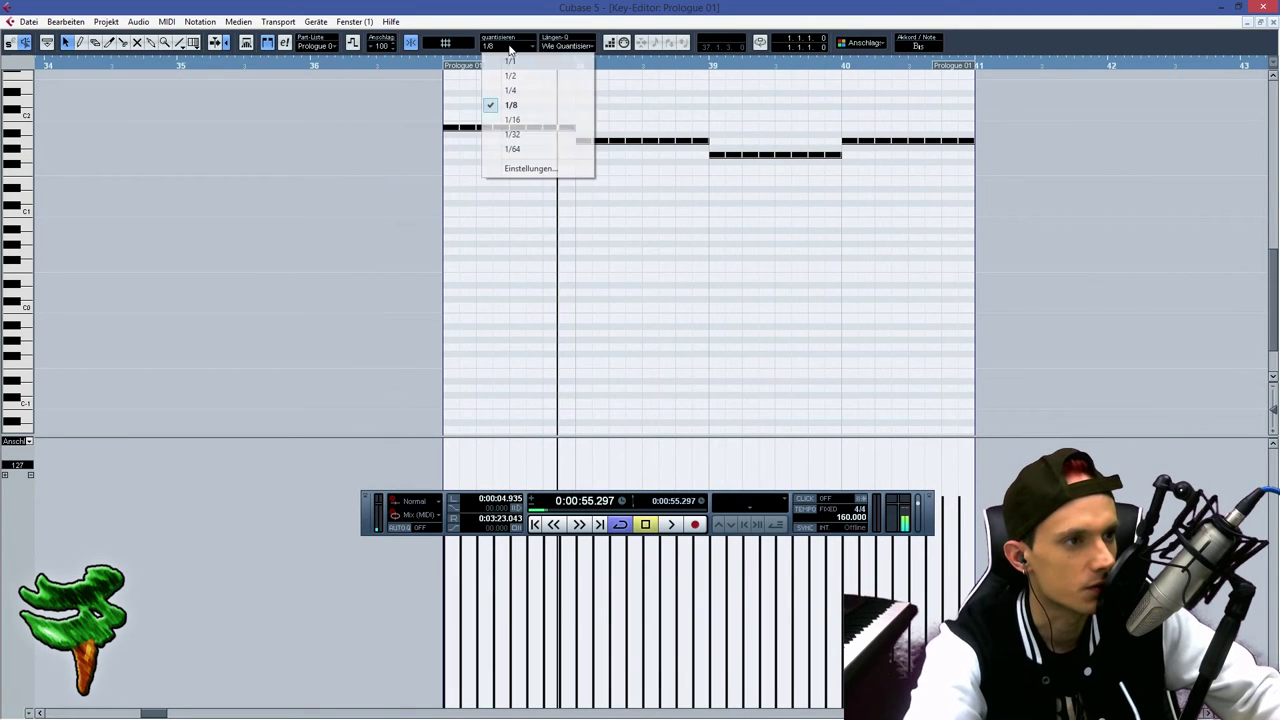
{"action": "left_click", "coordinate": [550, 129]}
{"action": "left_click_drag", "start_coordinate": [456, 129], "coordinate": [451, 130]}
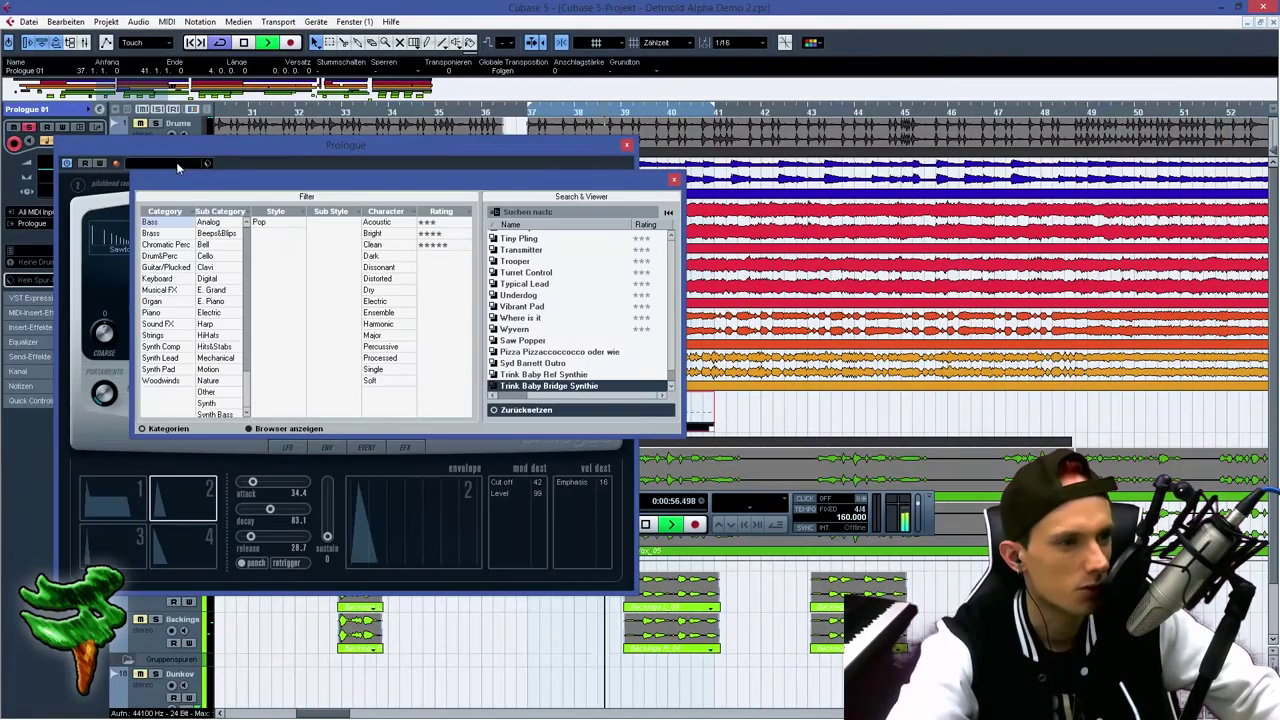
Audition Prologue presets such as Trink Baby Ref Synthie and Autowah, and load The 5th Dimension from the Synth Comp category.
{"action": "left_click", "coordinate": [541, 375]}
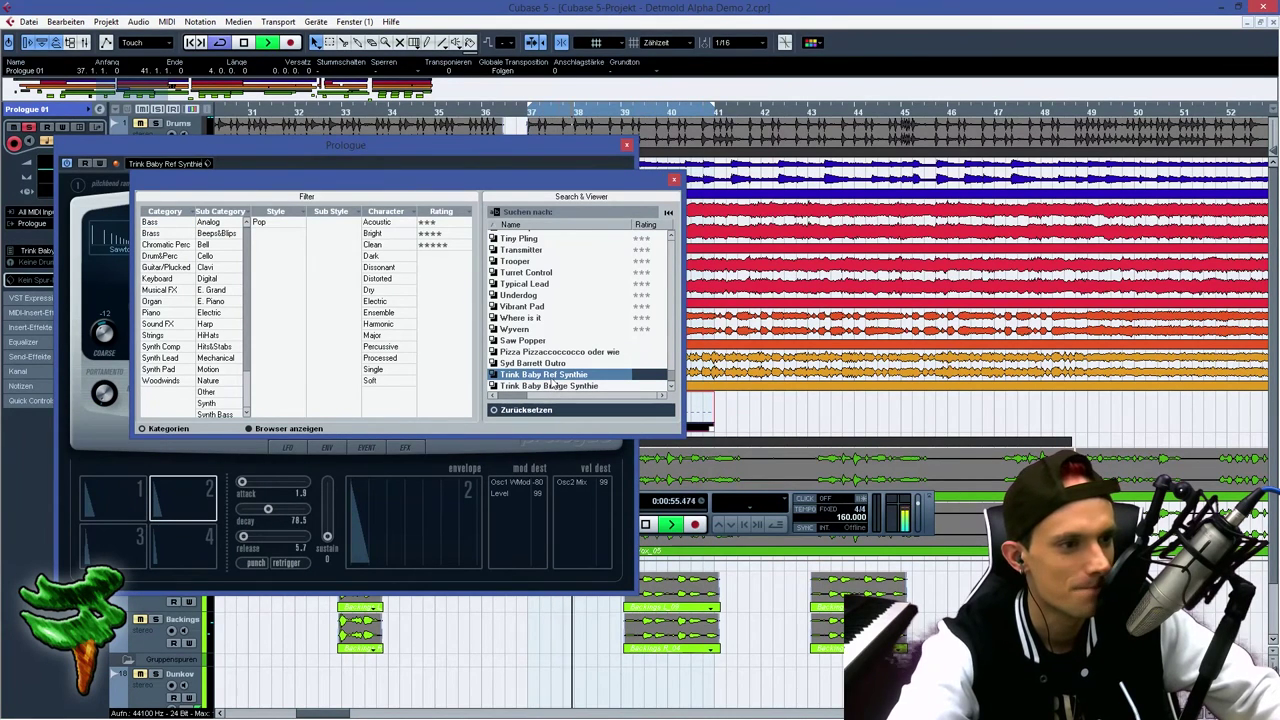
{"action": "left_click", "coordinate": [560, 352]}
{"action": "scroll", "coordinate": [573, 363], "scroll_direction": "up", "scroll_amount": 1}
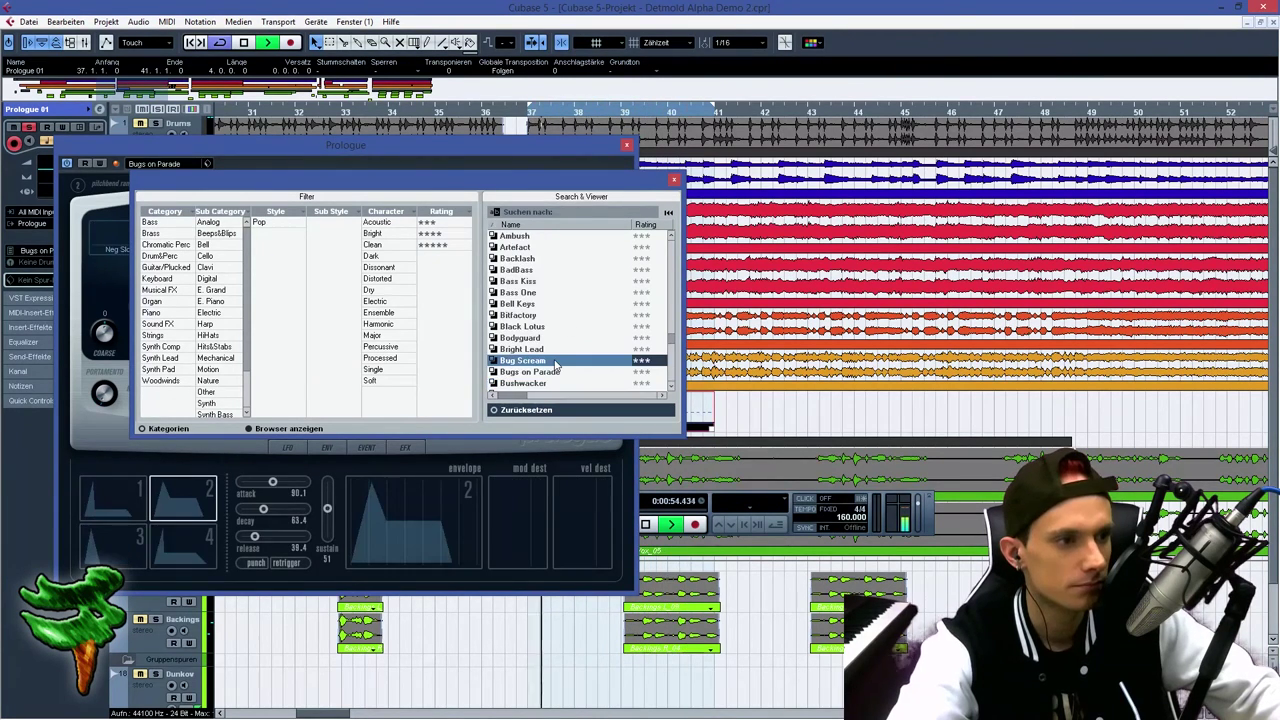
{"action": "left_click", "coordinate": [526, 283]}
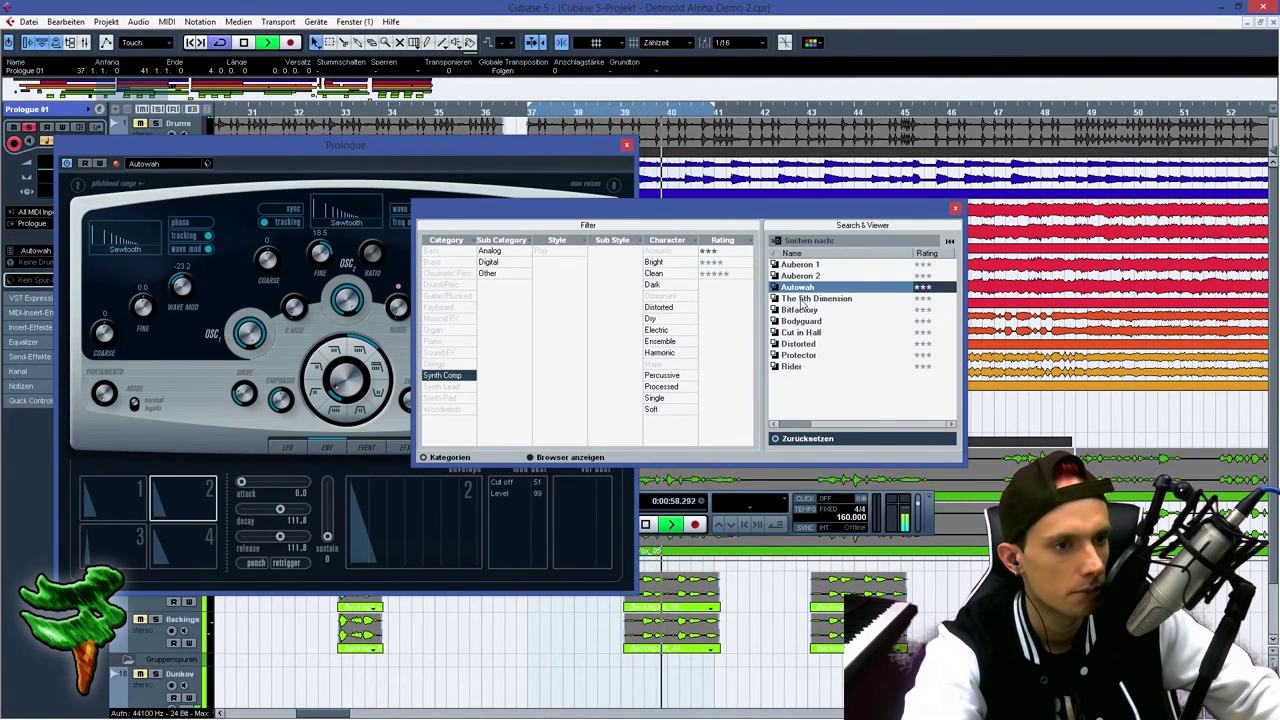
{"action": "left_click", "coordinate": [802, 299]}
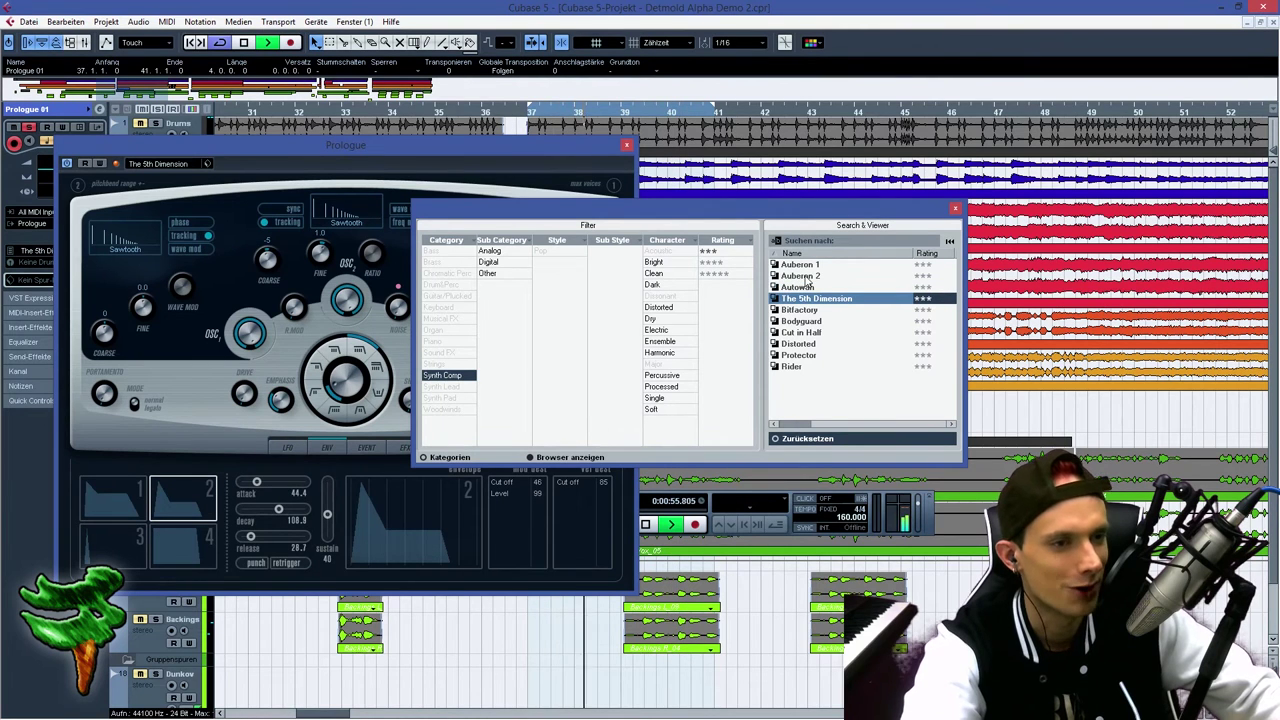
{"action": "left_click", "coordinate": [955, 211]}
{"action": "left_click", "coordinate": [627, 145]}
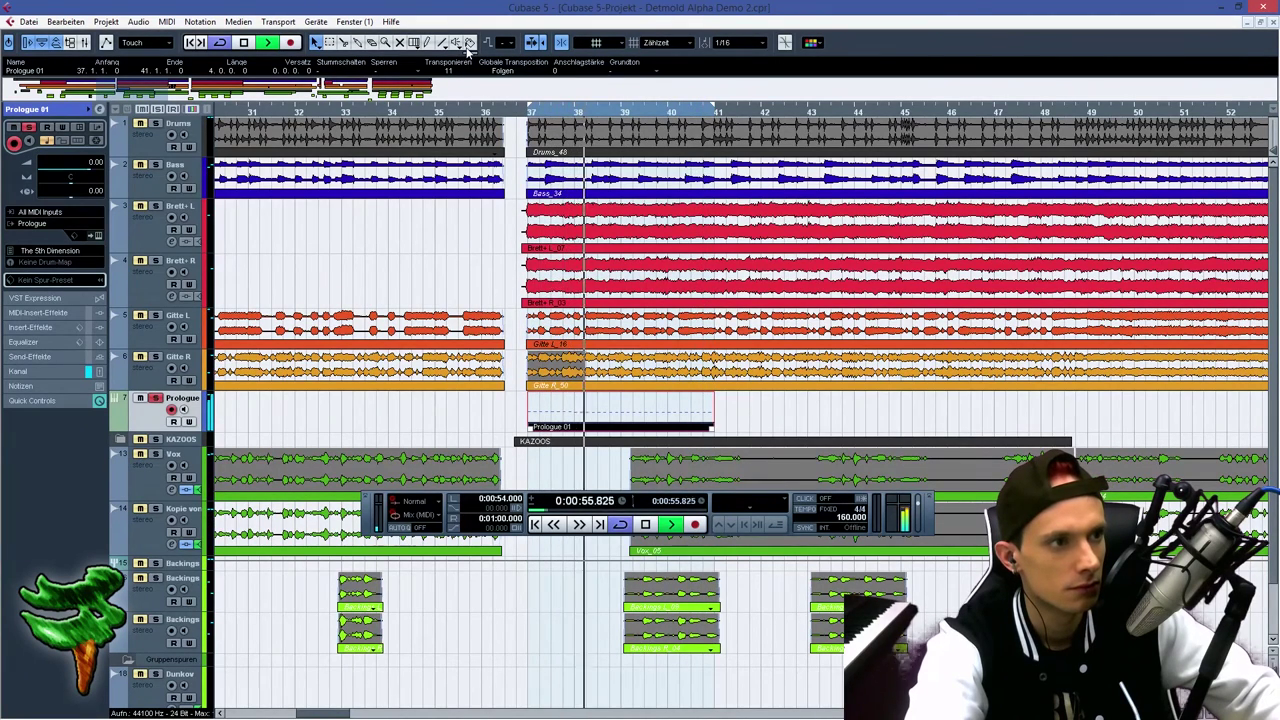
Transpose the Prologue 01 part to 12 semitones and open the part for editing.
{"action": "scroll", "coordinate": [462, 68], "scroll_direction": "up", "scroll_amount": 1}
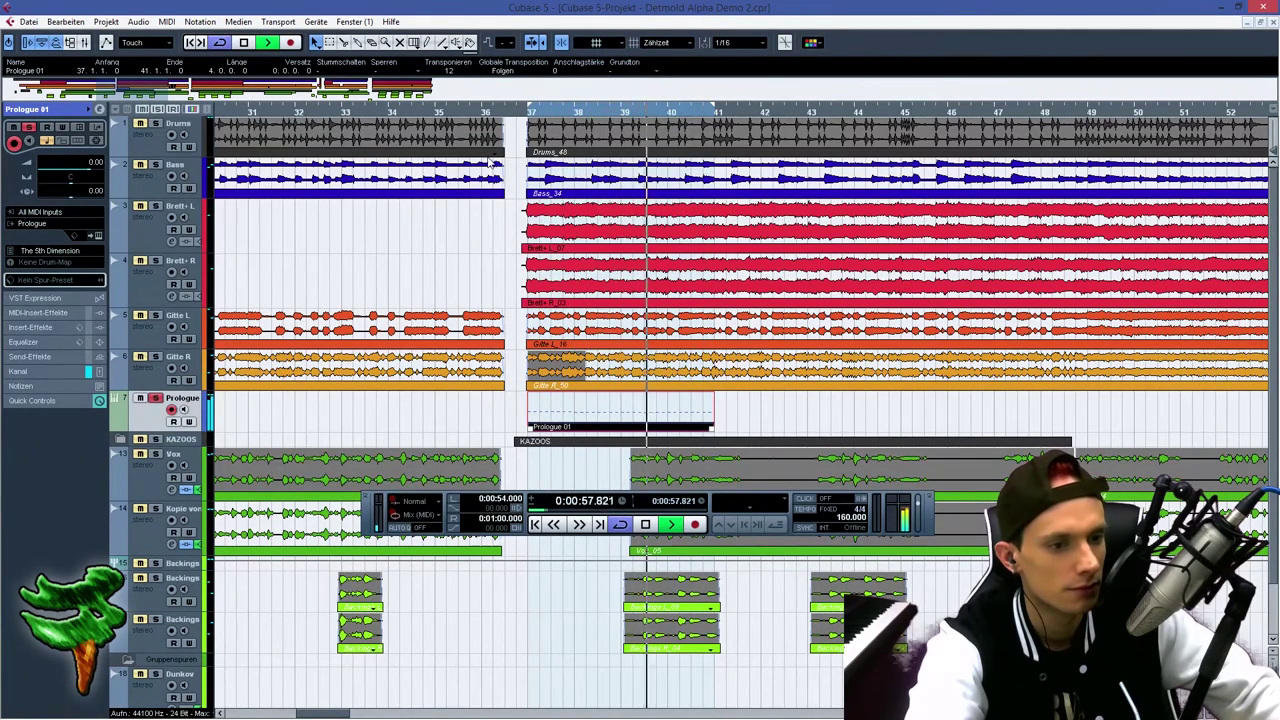
{"action": "key", "text": "space"}
{"action": "double_click", "coordinate": [573, 413]}
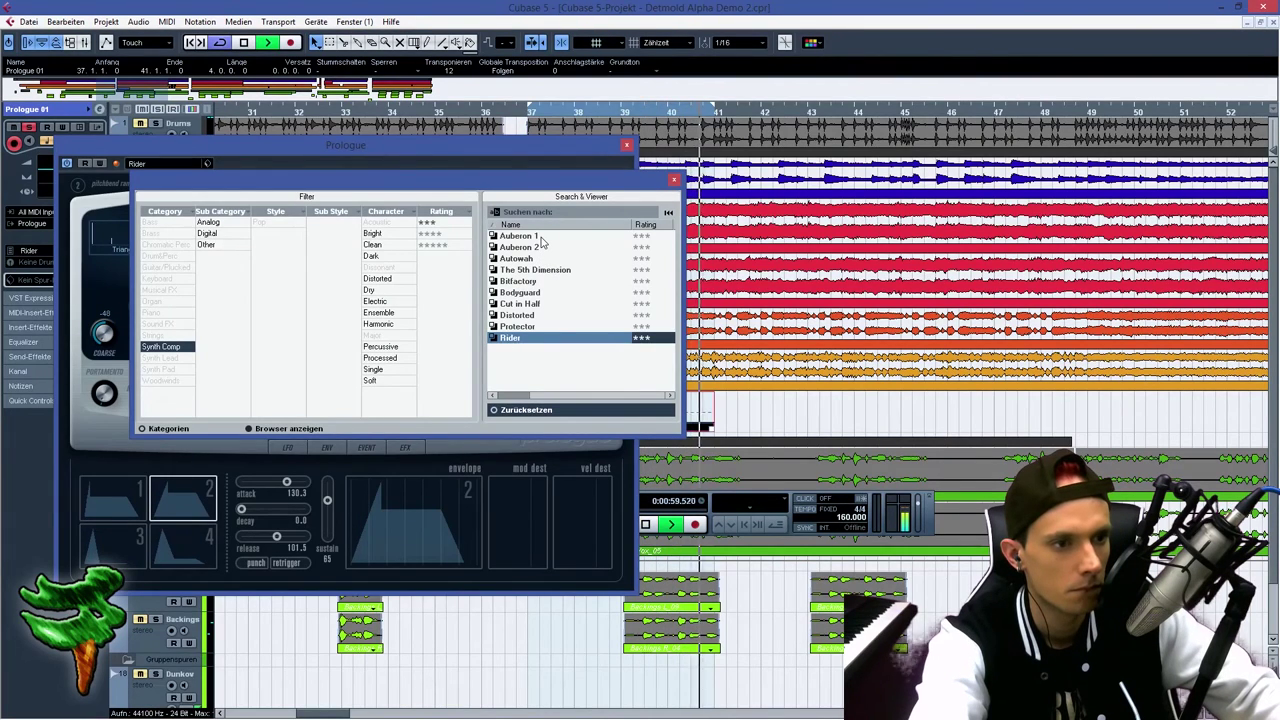
Audition the Synth Comp presets Auberon 1, Auberon 2 and Autowah, and load Bitfactory into Prologue.
{"action": "left_click", "coordinate": [539, 237]}
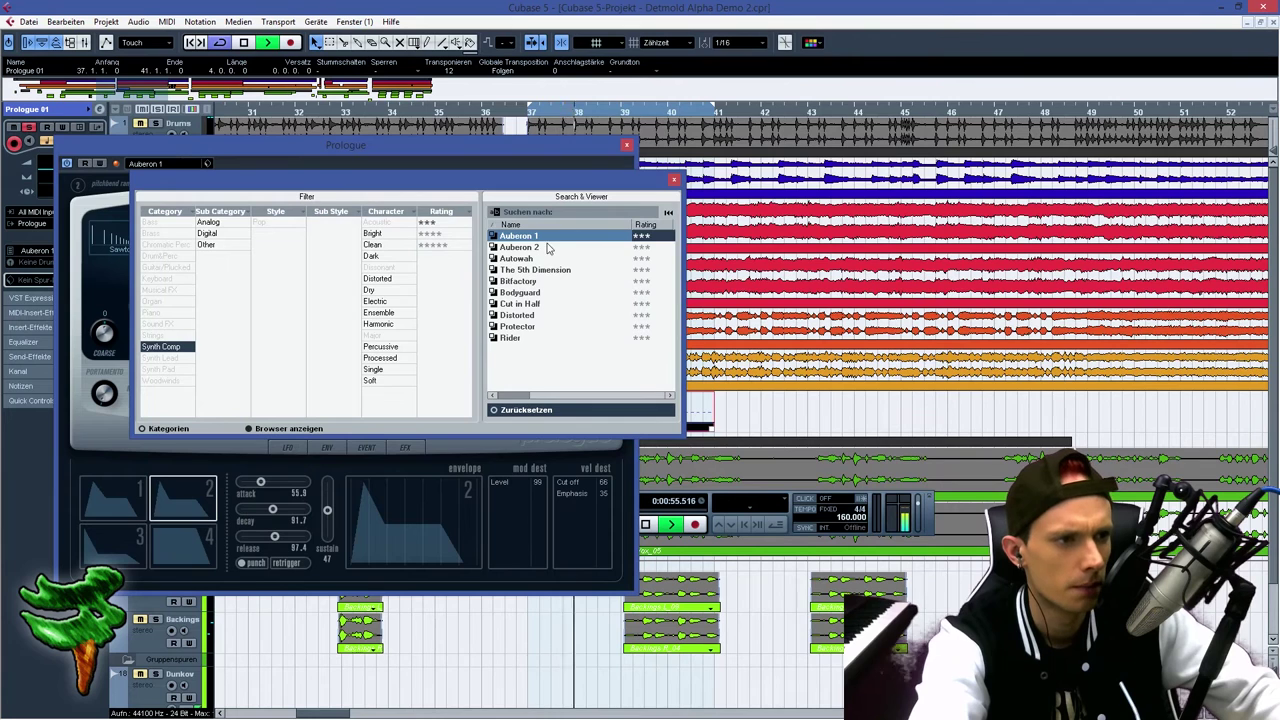
{"action": "left_click", "coordinate": [546, 249]}
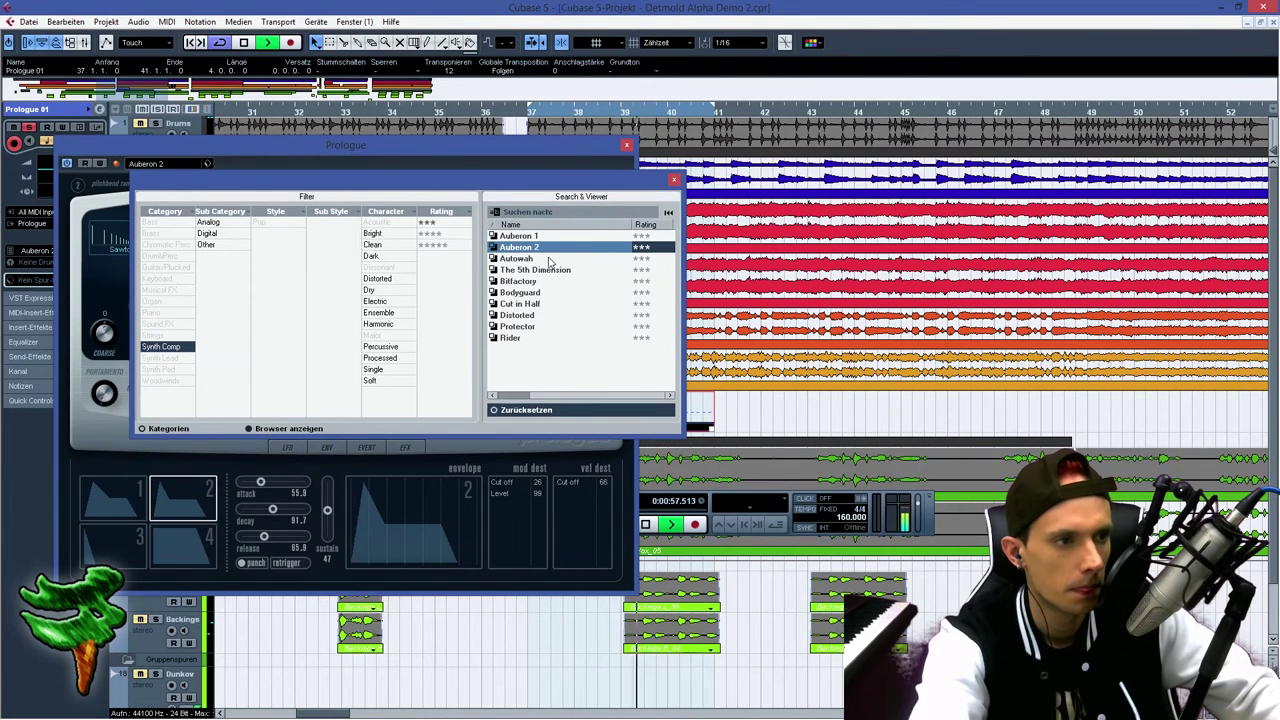
{"action": "left_click", "coordinate": [549, 260]}
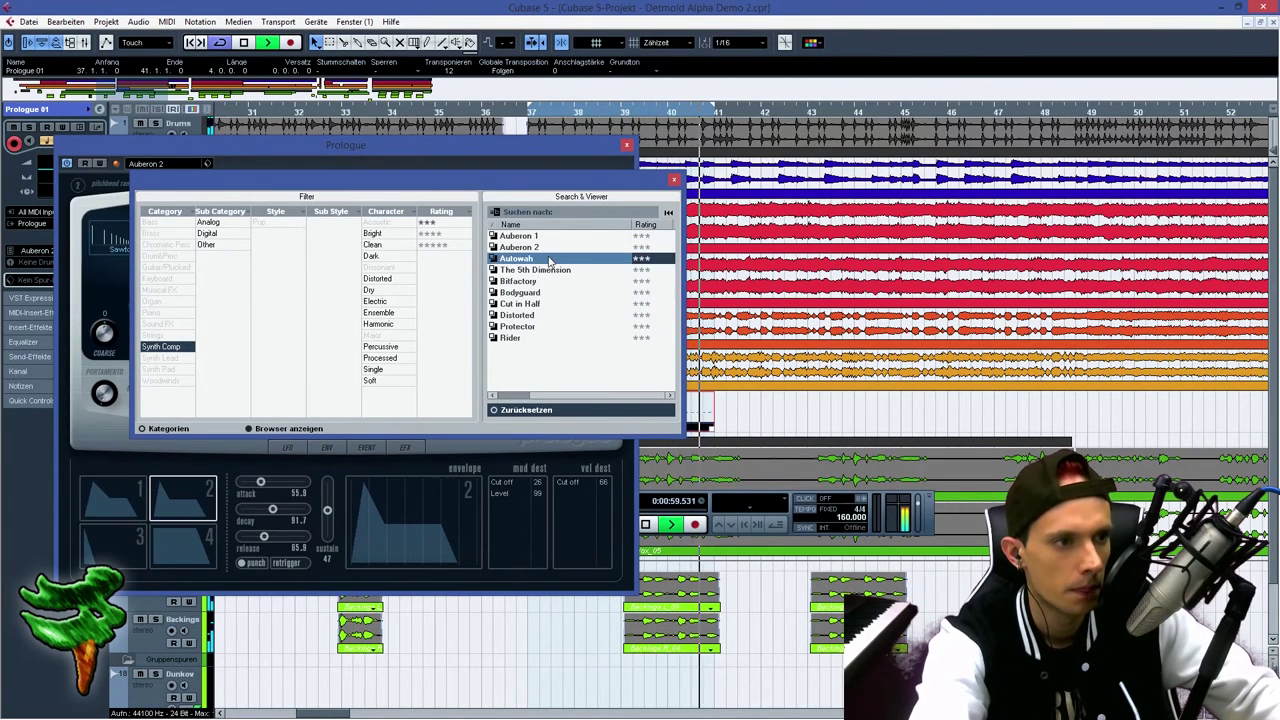
{"action": "left_click", "coordinate": [626, 145]}
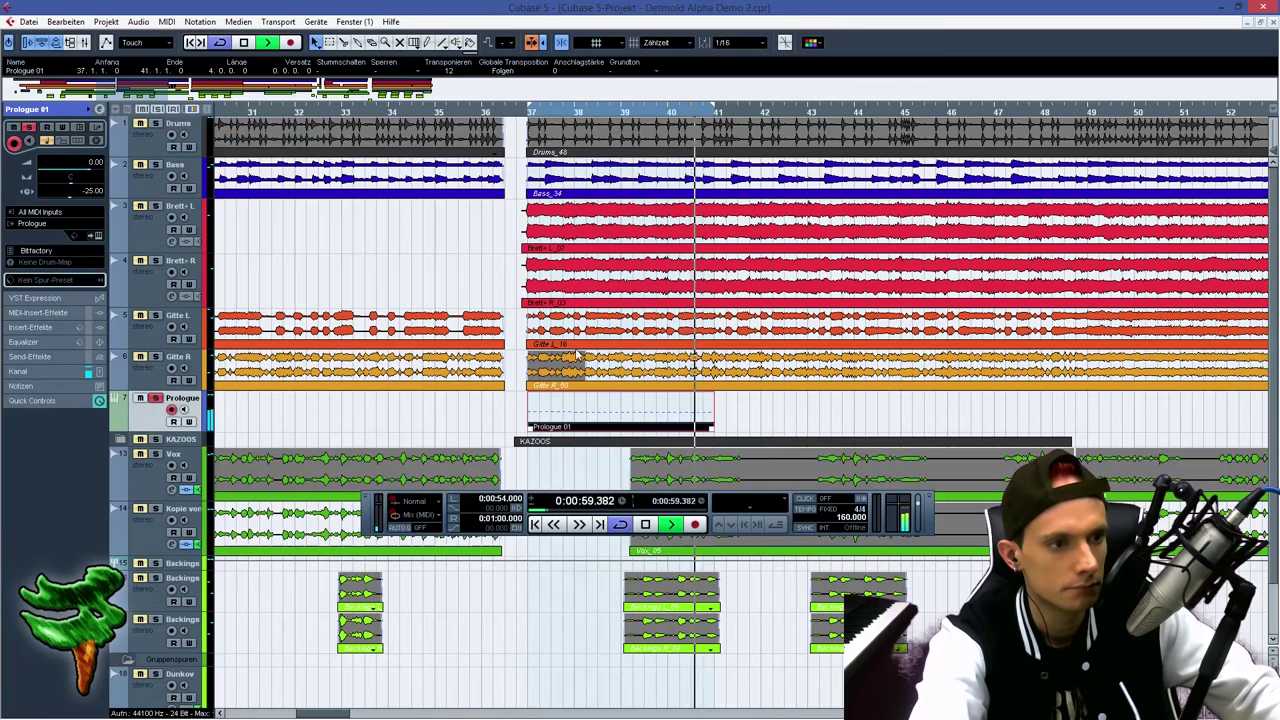
Lengthen the second note of bar 37 in the Prologue 01 part.
{"action": "double_click", "coordinate": [557, 414]}
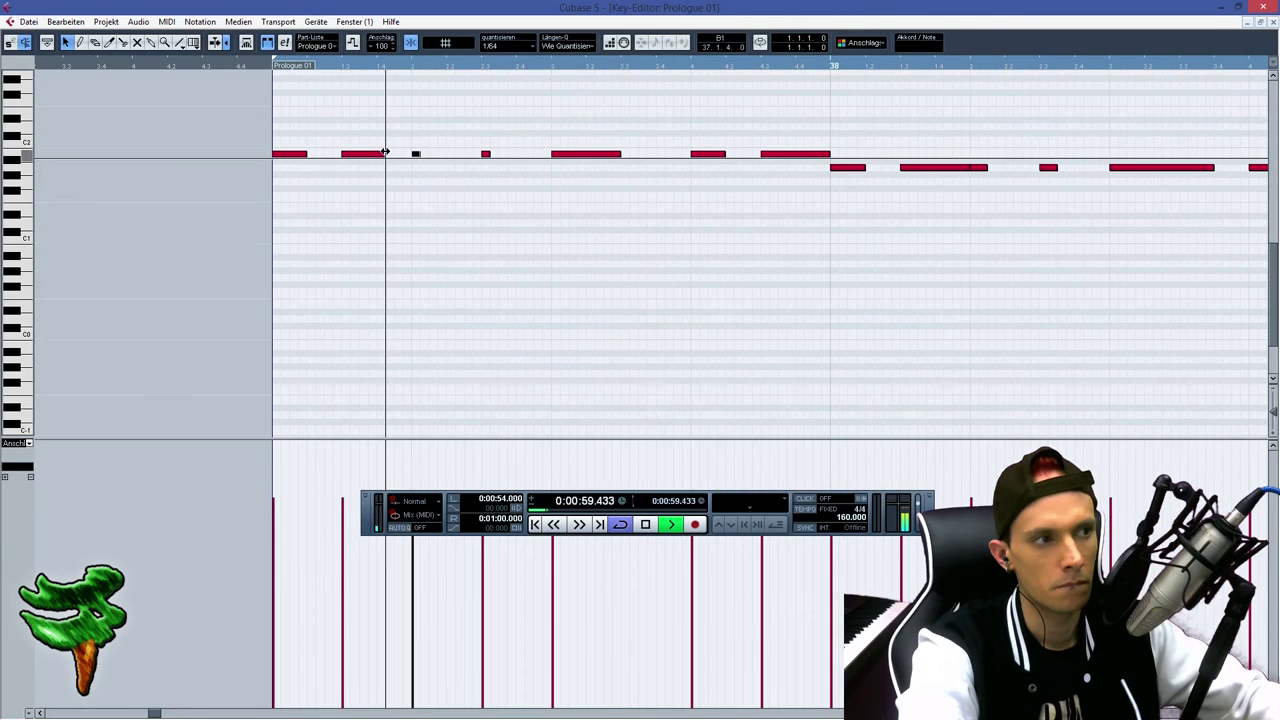
{"action": "left_click_drag", "start_coordinate": [386, 156], "coordinate": [422, 156]}
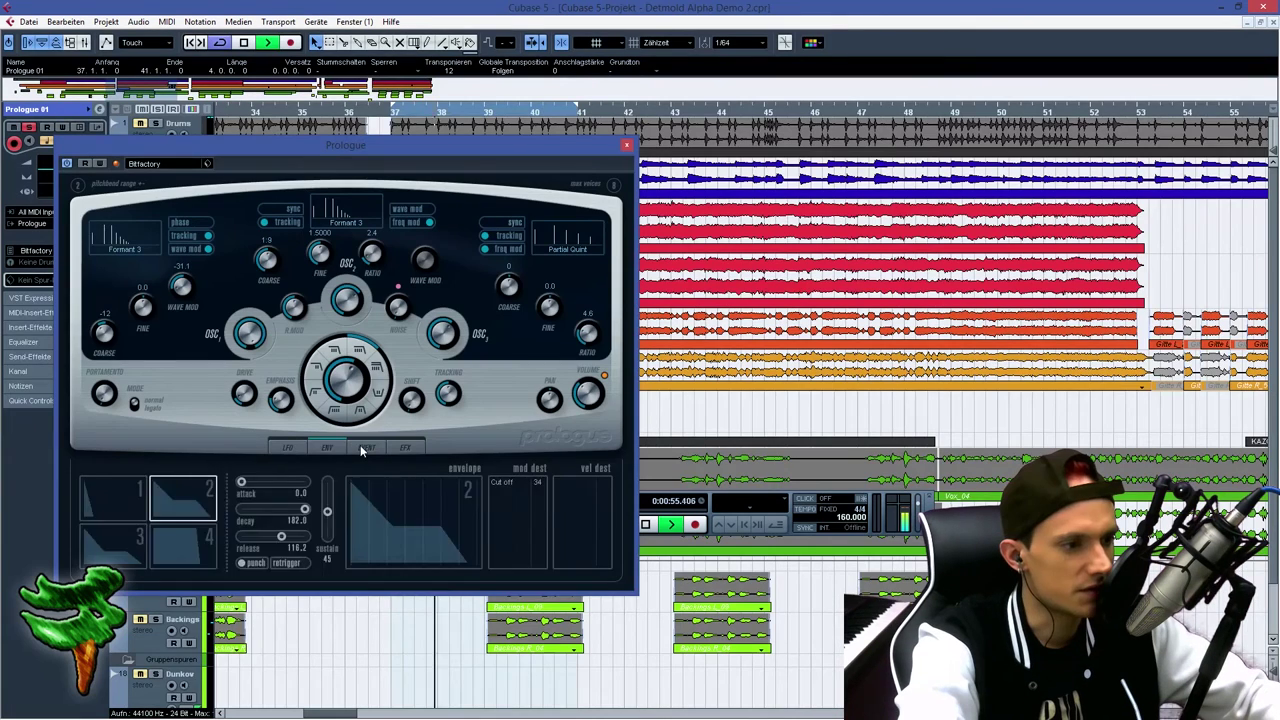
Look through Prologue's event, envelope and effects settings and switch the modulation effect to chorus.
{"action": "left_click", "coordinate": [364, 448]}
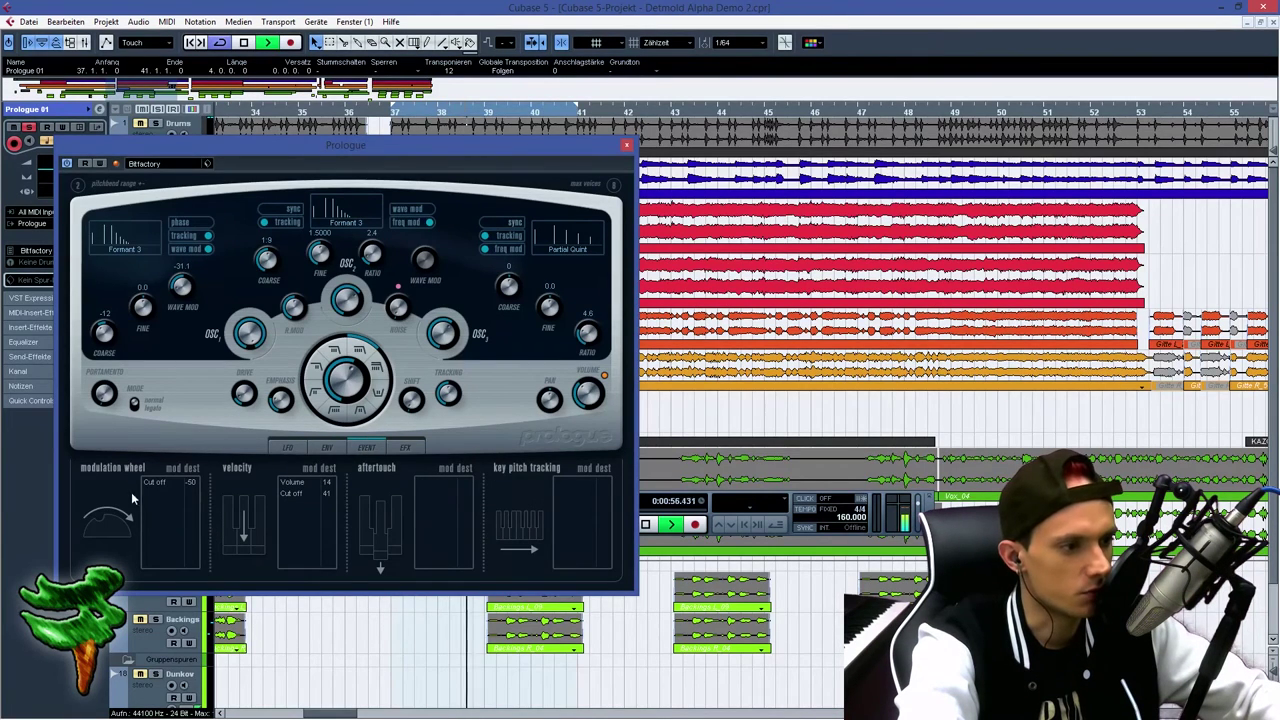
{"action": "left_click", "coordinate": [330, 448]}
{"action": "left_click", "coordinate": [417, 448]}
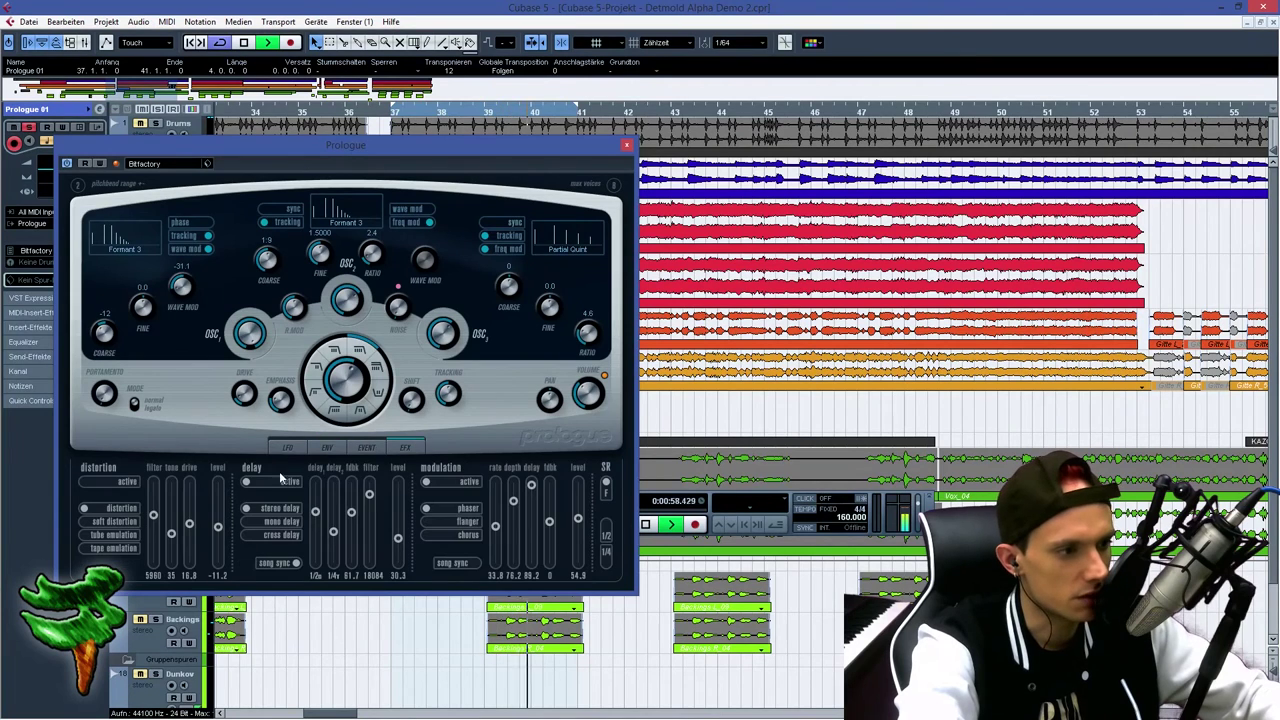
{"action": "left_click", "coordinate": [427, 536]}
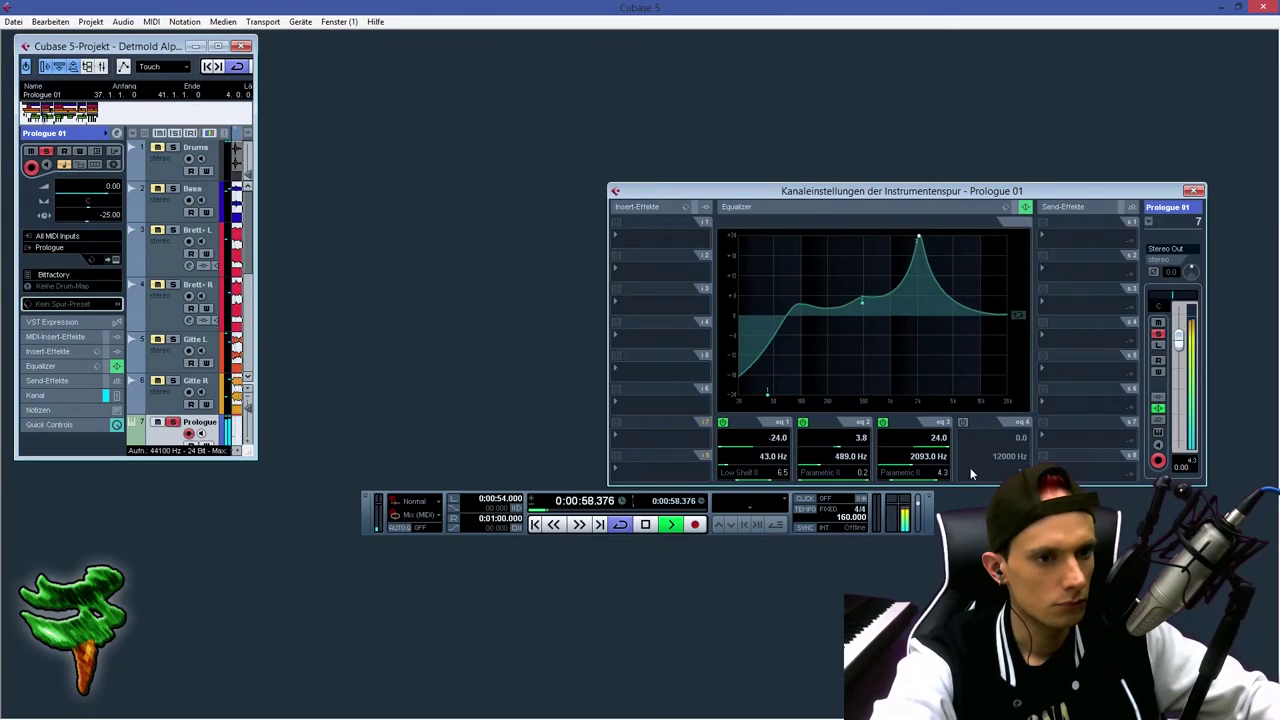
Adjust band 3 of the Prologue 01 channel's equalizer and close the synth's window.
{"action": "left_click_drag", "start_coordinate": [920, 449], "coordinate": [897, 455]}
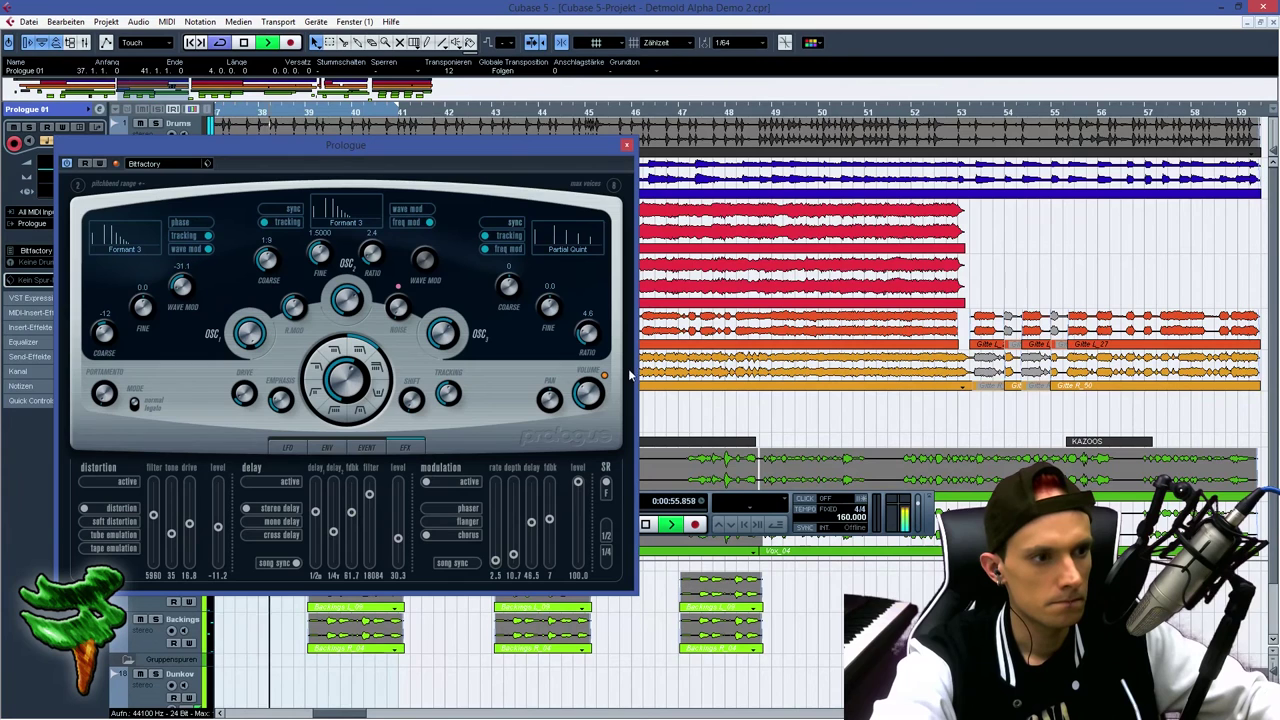
{"action": "mouse_move", "coordinate": [593, 381]}
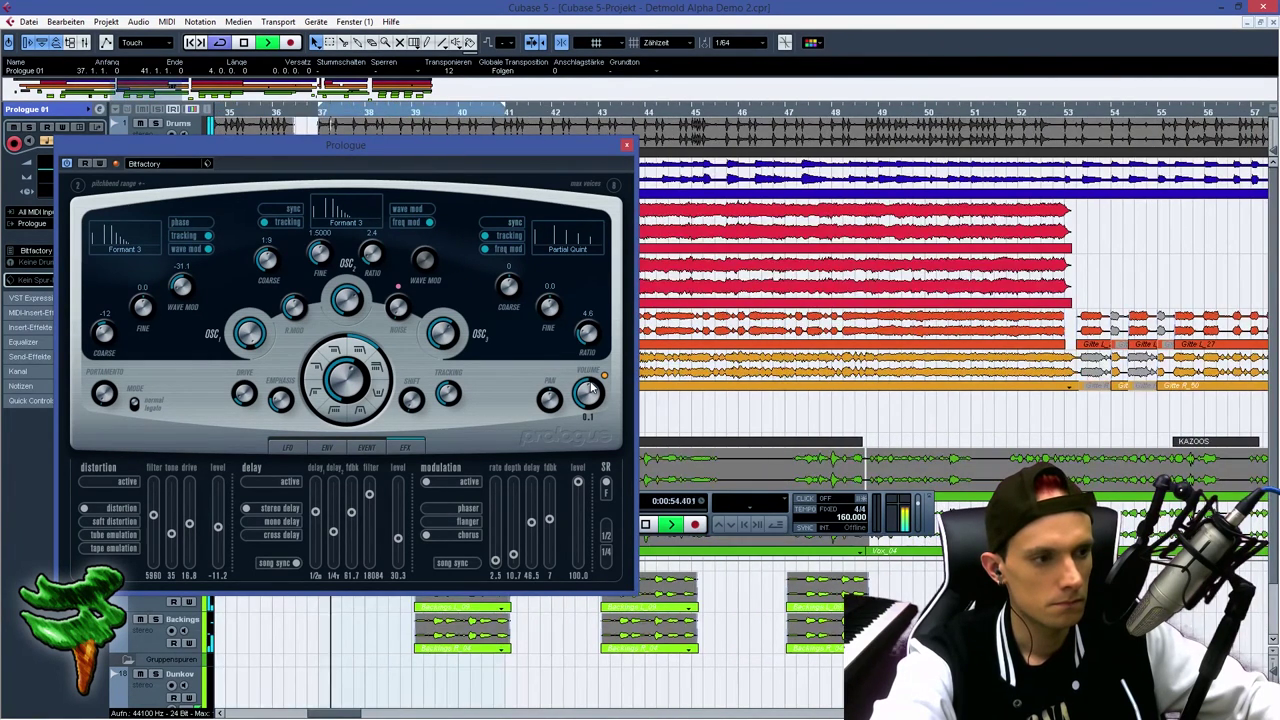
{"action": "left_click", "coordinate": [627, 145]}
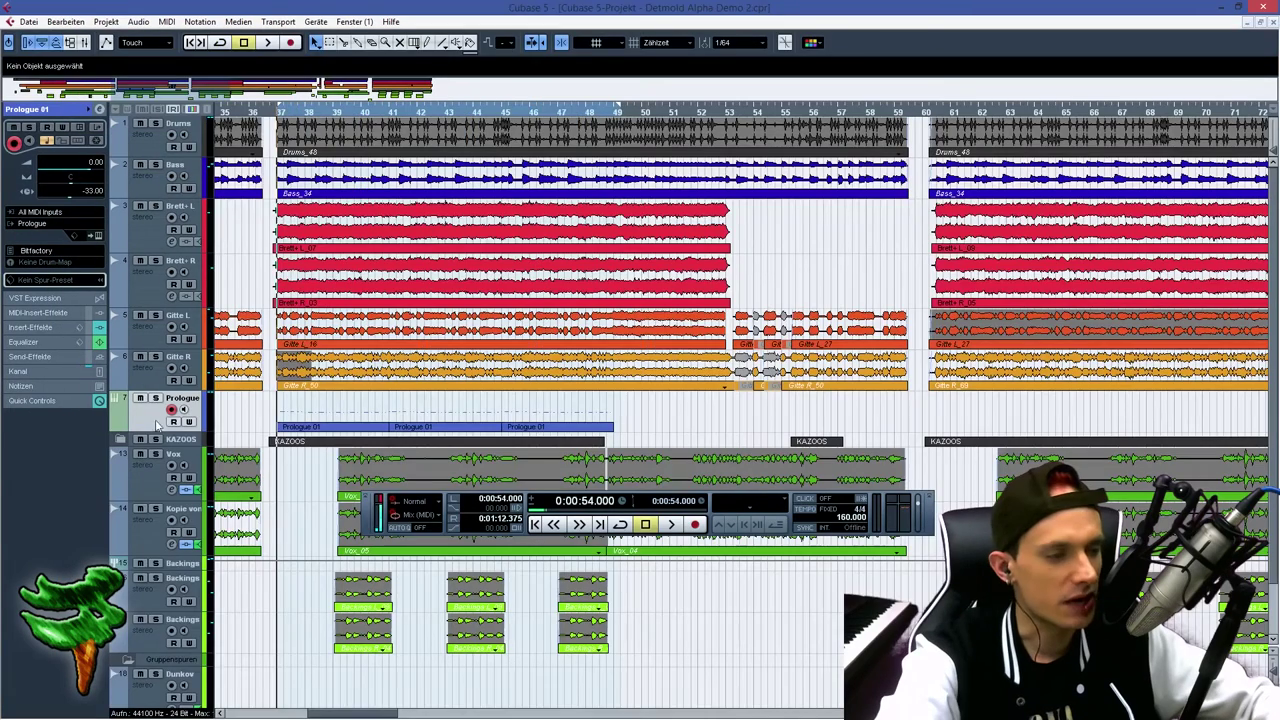
Save Prologue's current sound as a preset named Detmold evtl.
{"action": "left_click", "coordinate": [154, 400]}
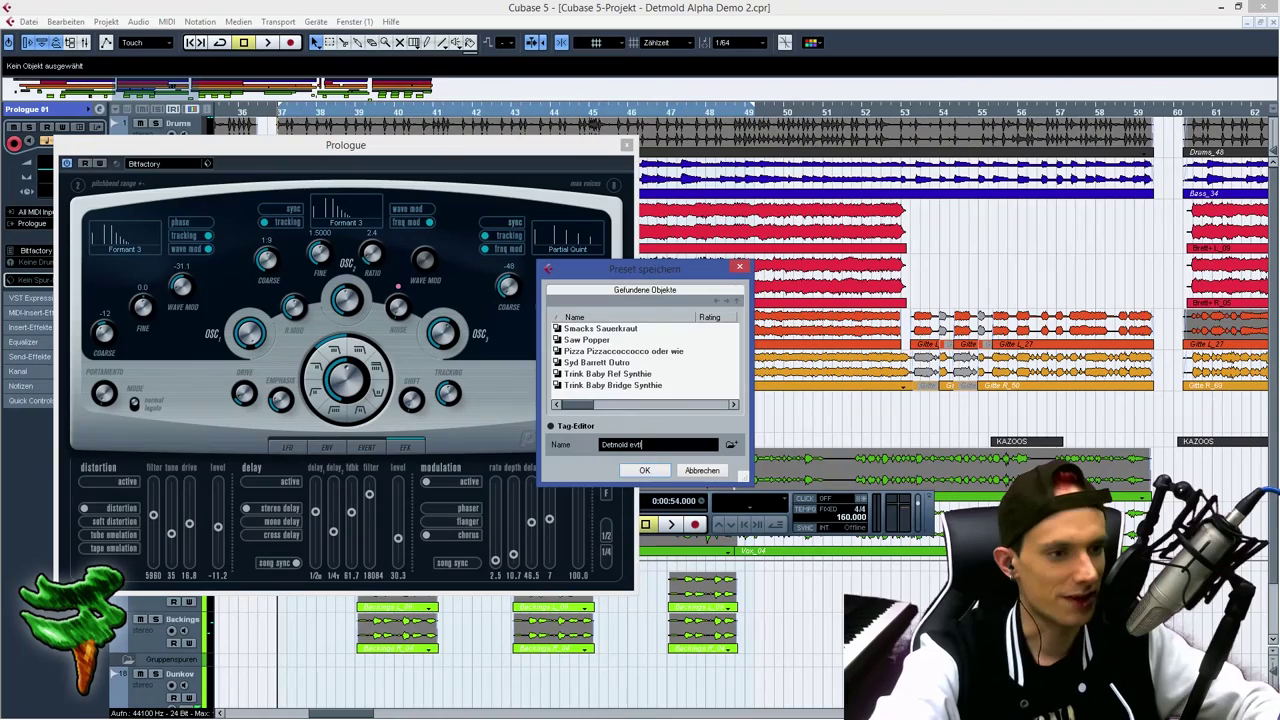
{"action": "left_click", "coordinate": [644, 469]}
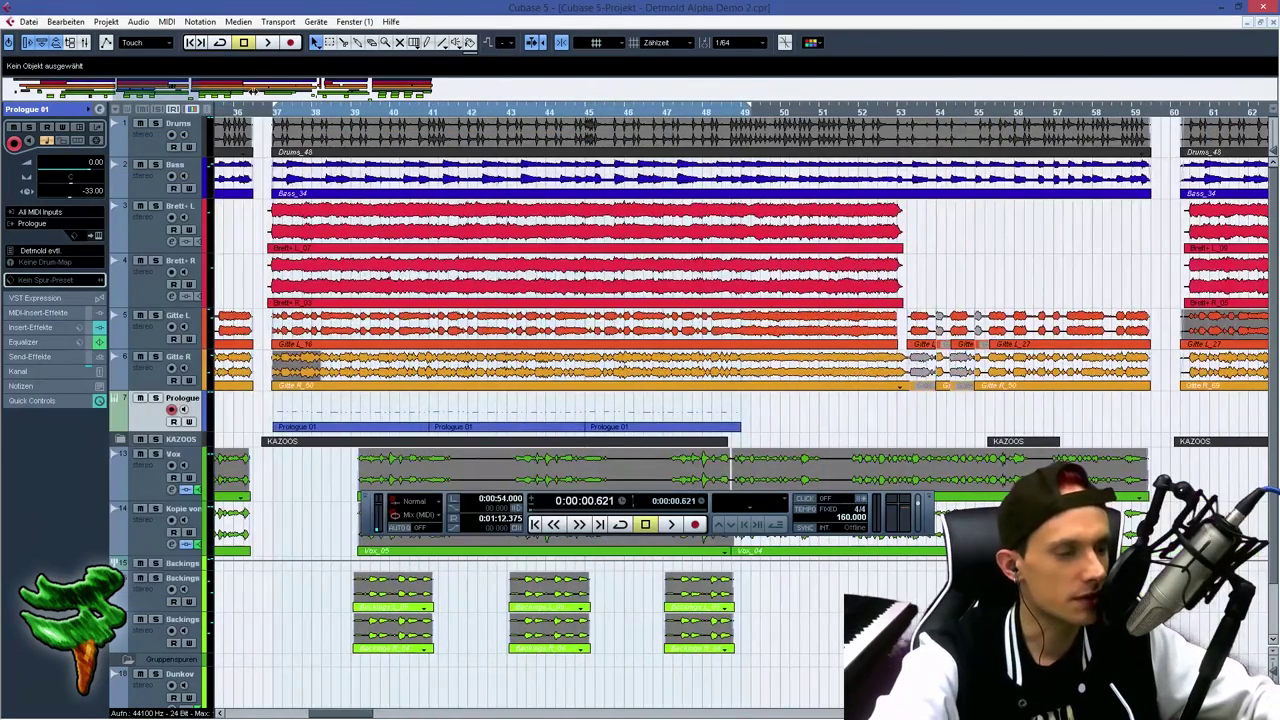
Set the playback position to bar 37 and solo the Prologue 01 track.
{"action": "left_click", "coordinate": [276, 113]}
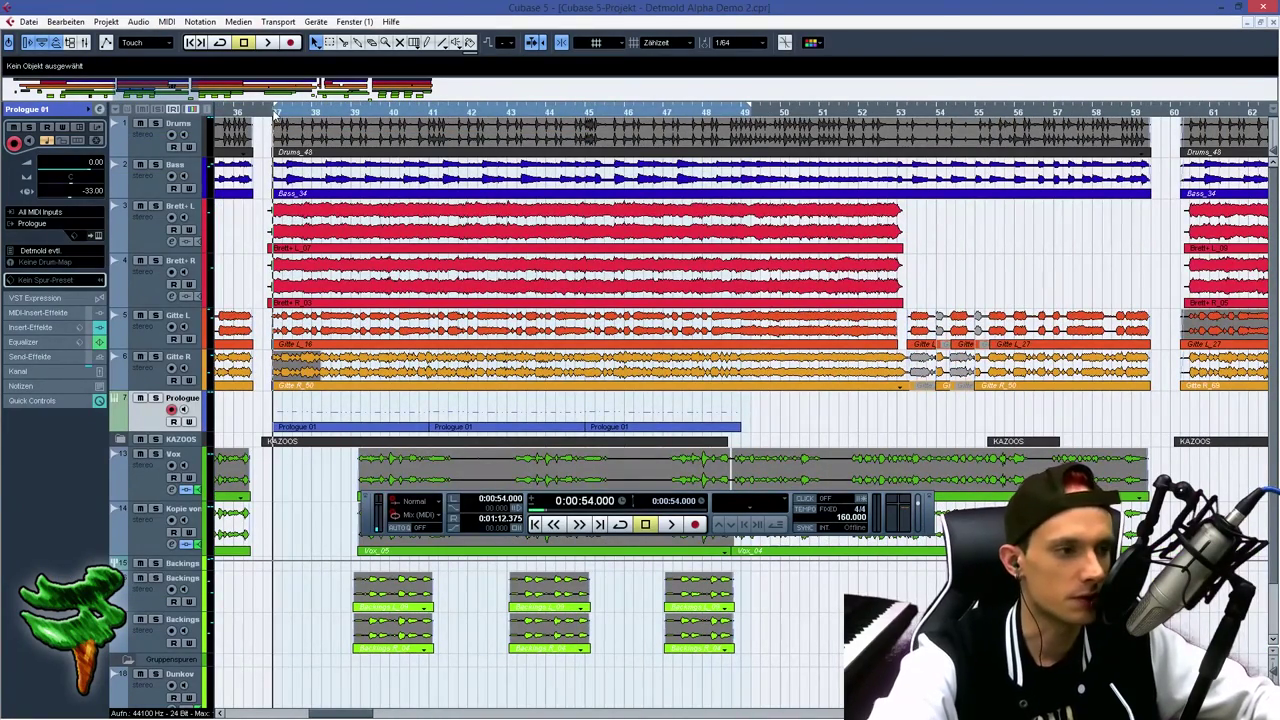
{"action": "left_click", "coordinate": [155, 399]}
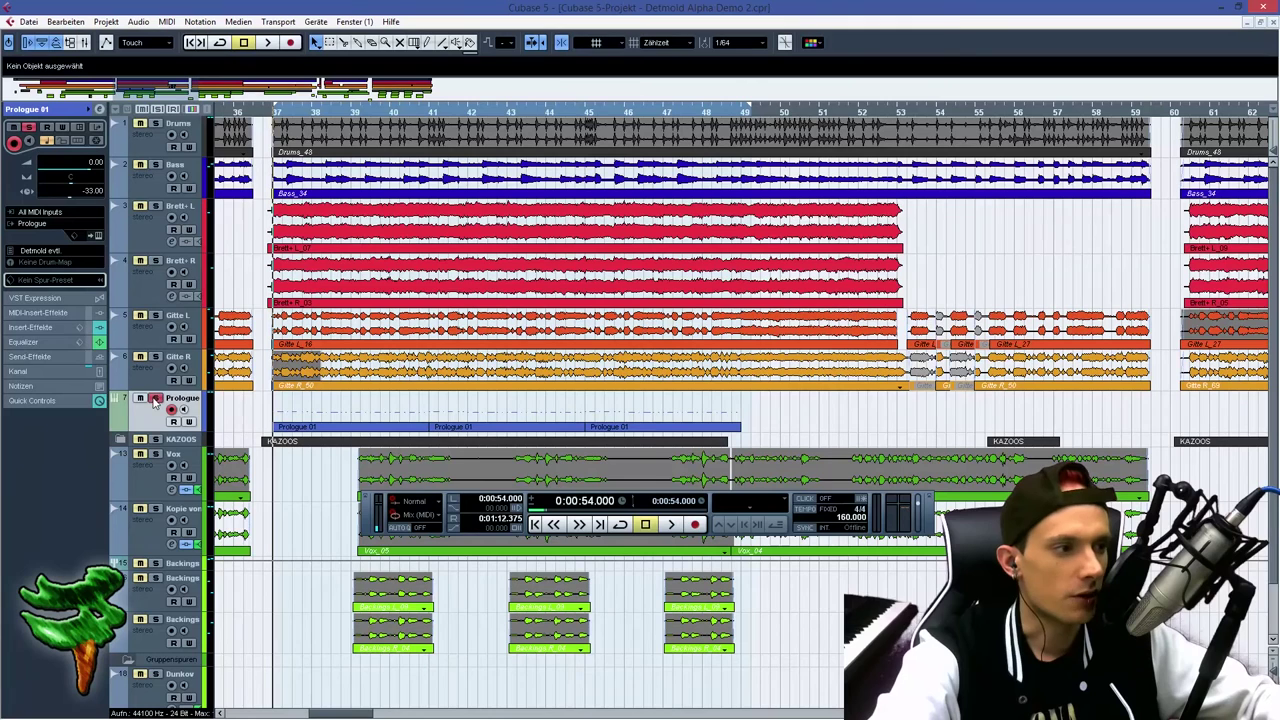
{"action": "left_click", "coordinate": [28, 324]}
{"action": "left_click", "coordinate": [66, 121]}
{"action": "left_click", "coordinate": [76, 109]}
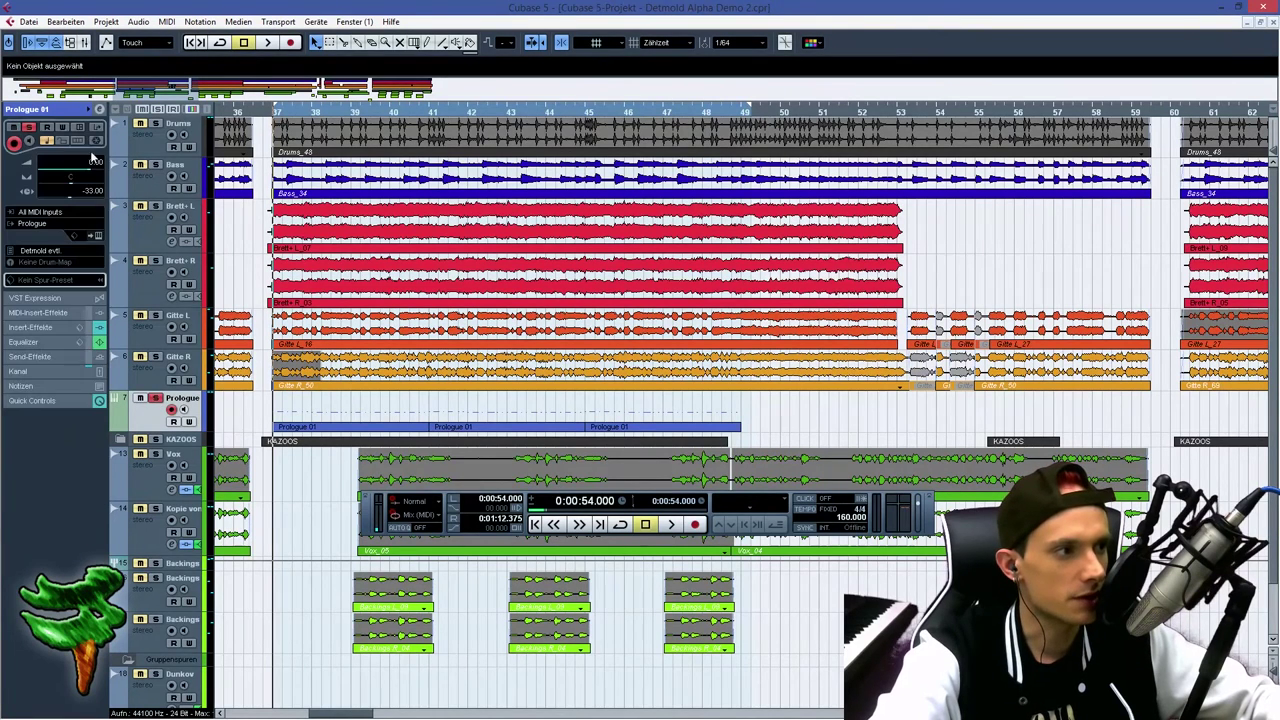
Load the Synth Lead preset Fat Lead into Prologue and move the Prologue 01 part's notes to a higher pitch.
{"action": "left_click", "coordinate": [97, 238]}
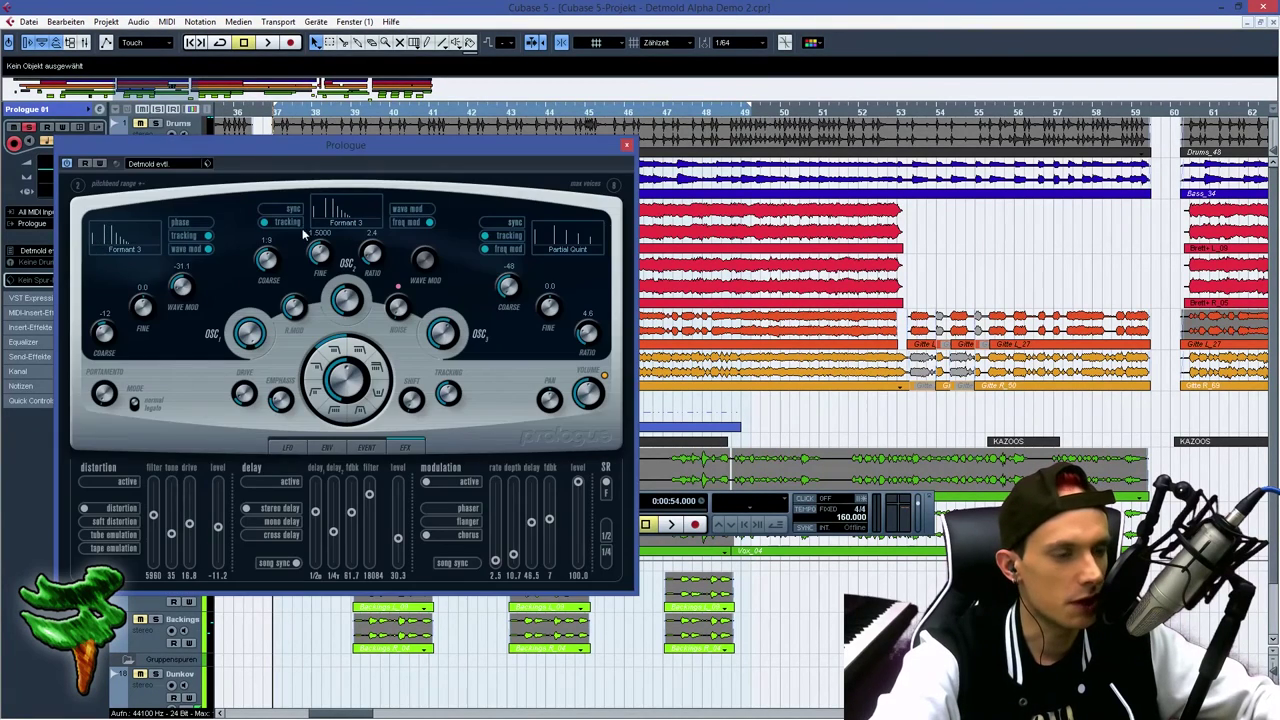
{"action": "left_click", "coordinate": [180, 165]}
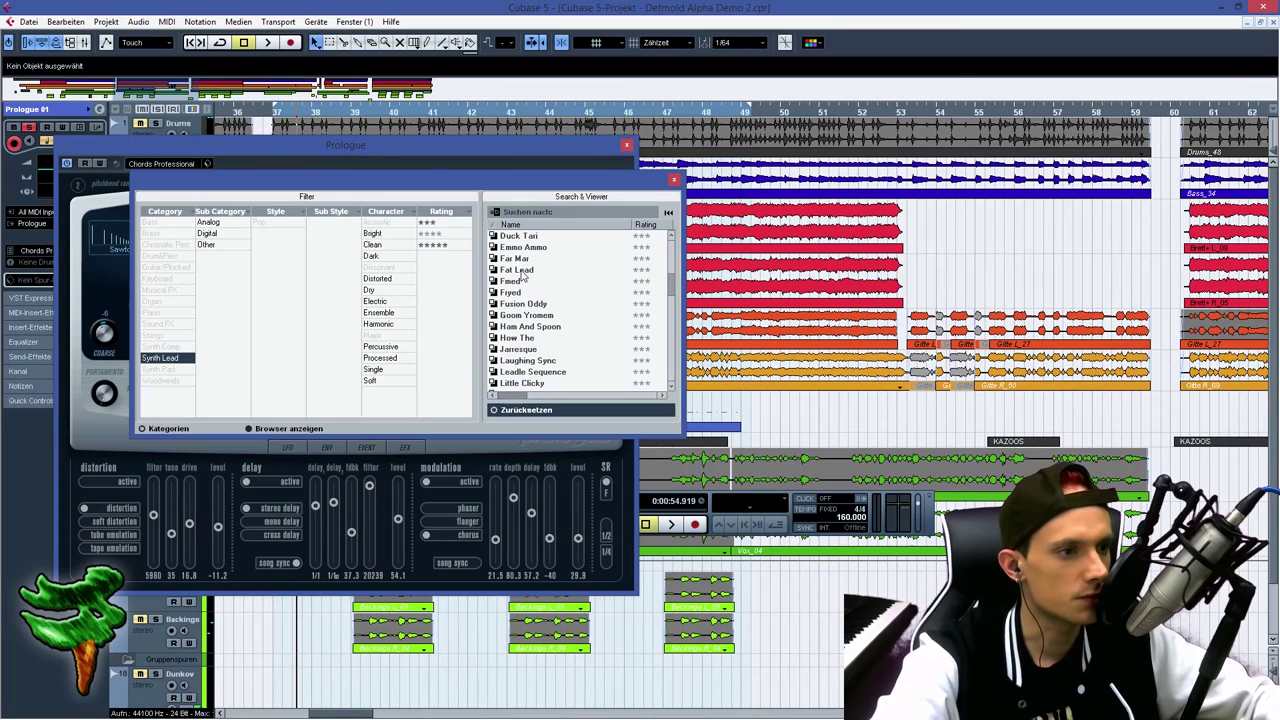
{"action": "left_click", "coordinate": [521, 270]}
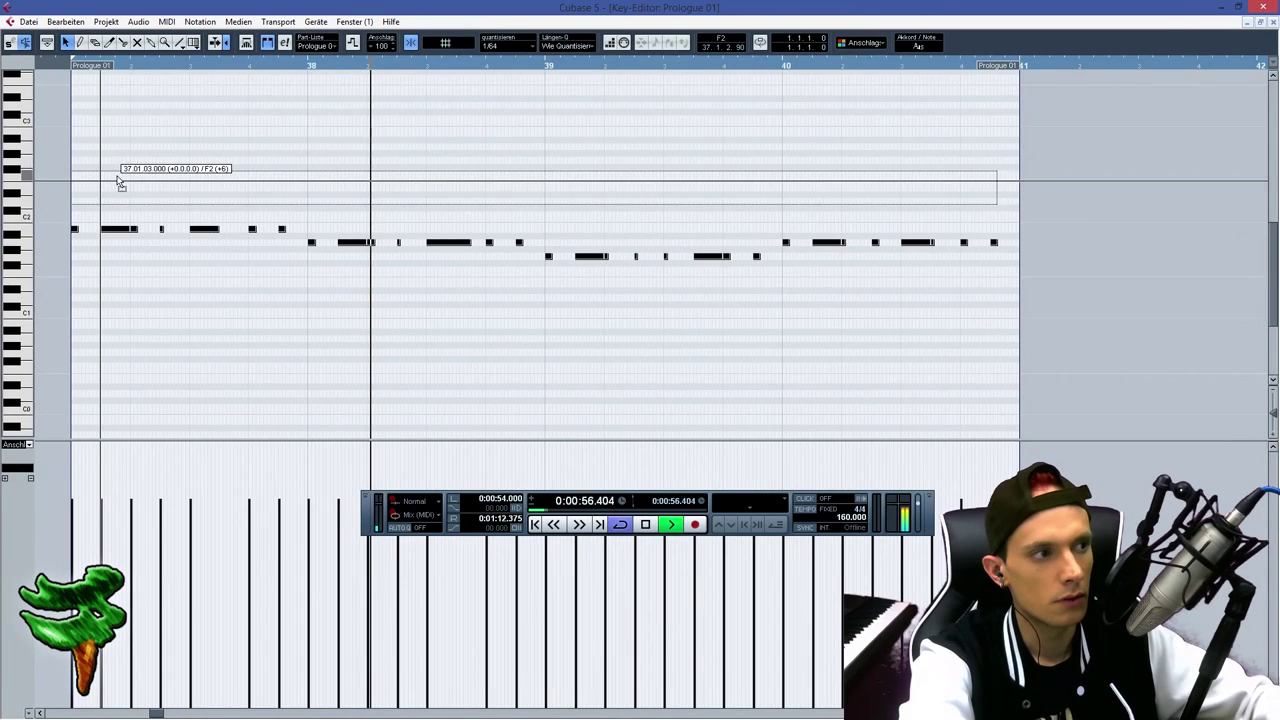
{"action": "left_click_drag", "start_coordinate": [120, 178], "coordinate": [123, 140]}
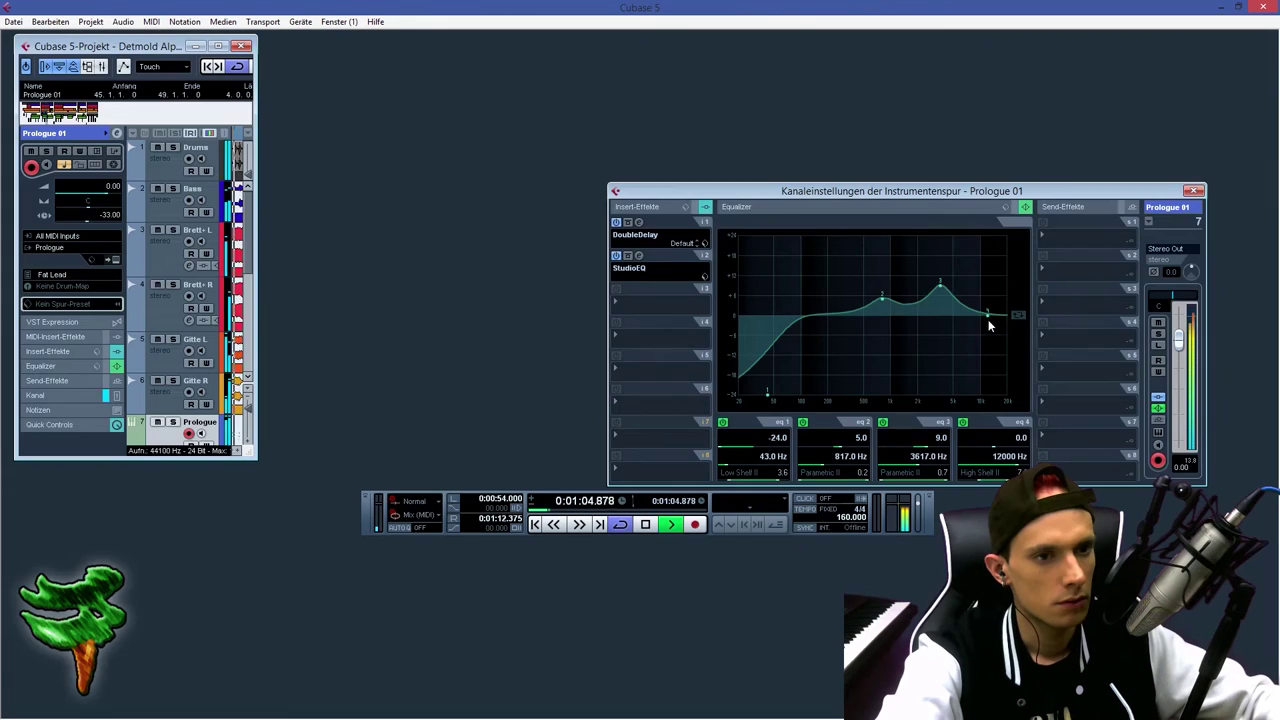
Adjust band 4 of the Prologue 01 channel's equalizer and copy the three Prologue 01 parts to bar 61.
{"action": "left_click_drag", "start_coordinate": [989, 323], "coordinate": [969, 334]}
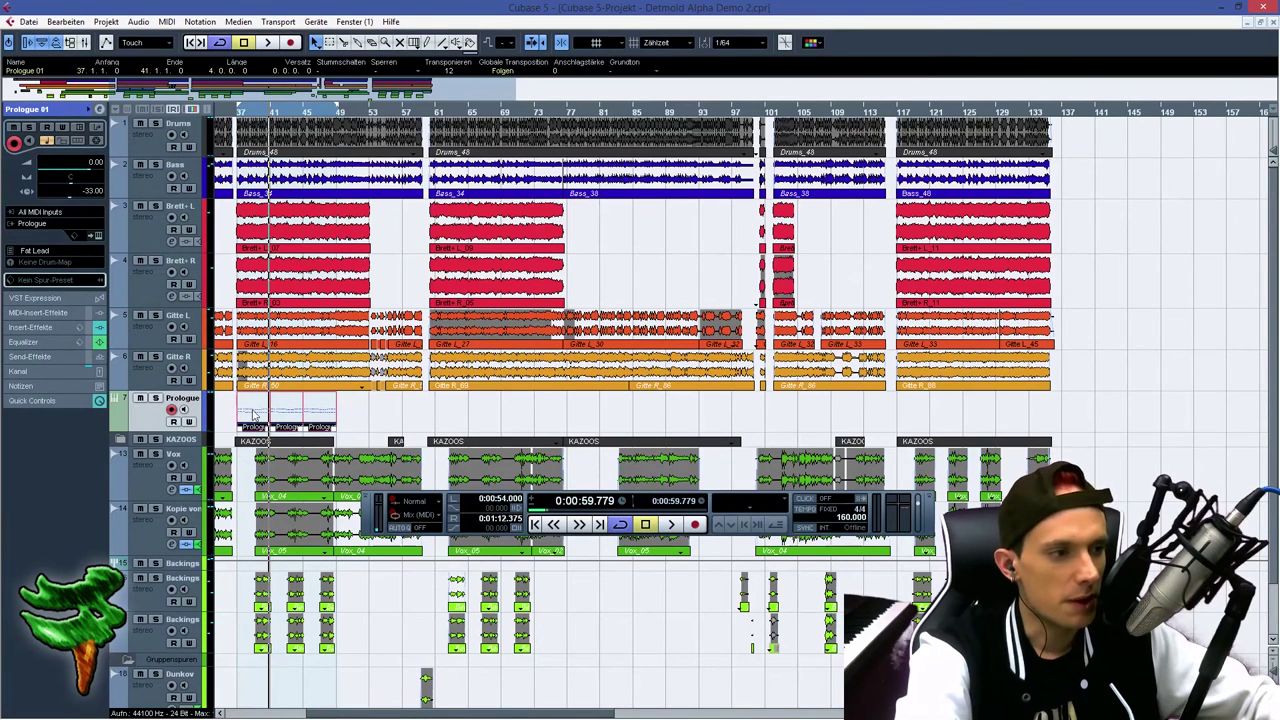
{"action": "left_click_drag", "start_coordinate": [254, 414], "coordinate": [455, 430]}
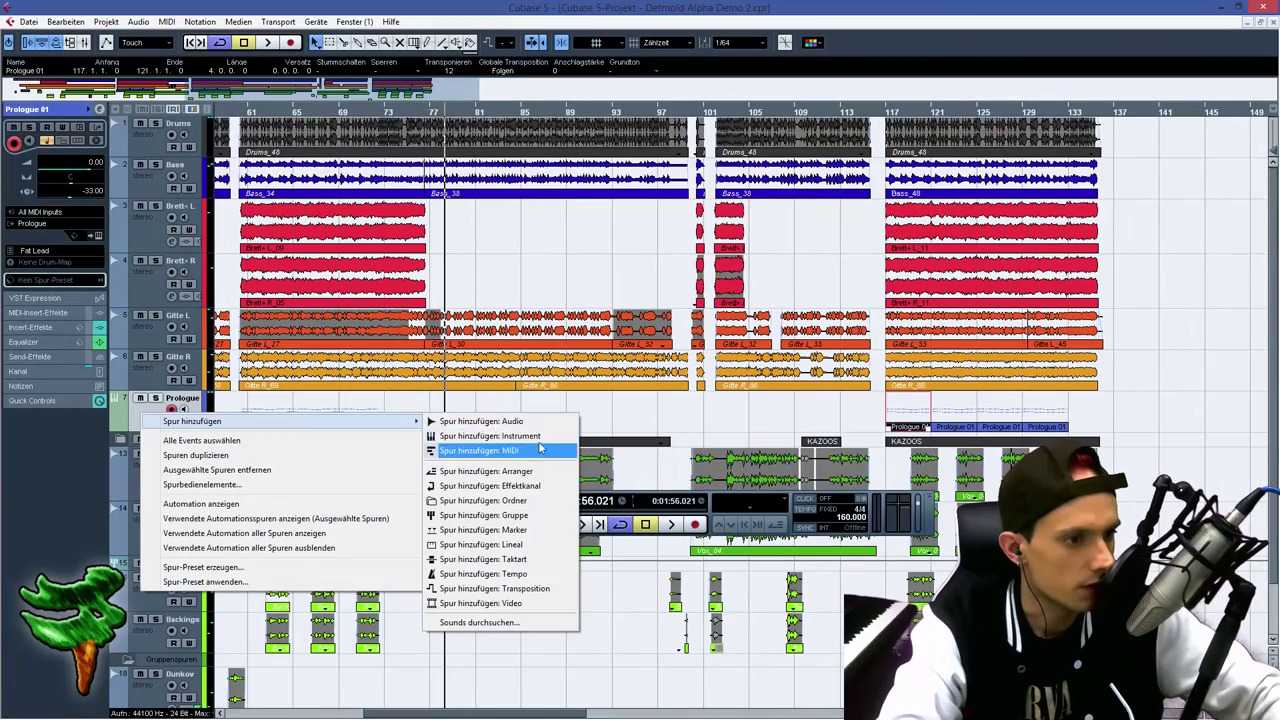
Add a stereo audio track named Hammond below Prologue, color it light blue and start the transport from about bar 69.
{"action": "left_click", "coordinate": [530, 421]}
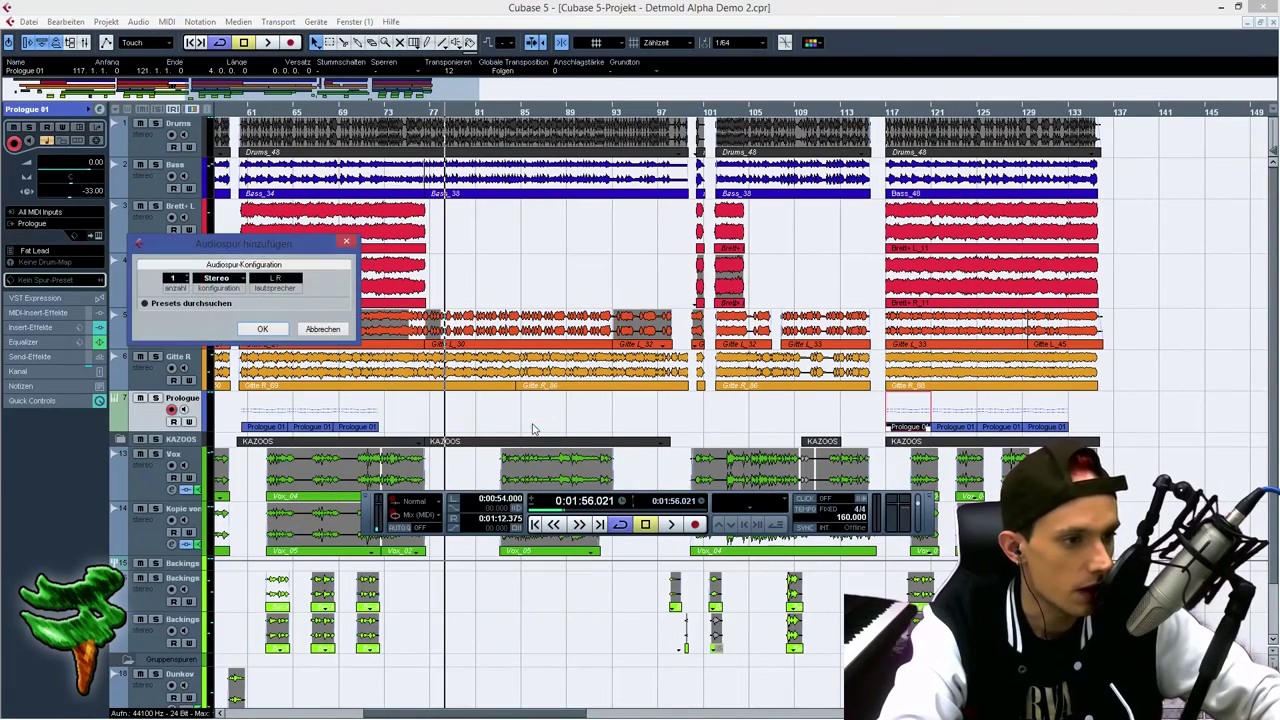
{"action": "left_click", "coordinate": [261, 330]}
{"action": "type", "text": "Hammond"}
{"action": "key", "text": "Return"}
{"action": "left_click", "coordinate": [206, 451]}
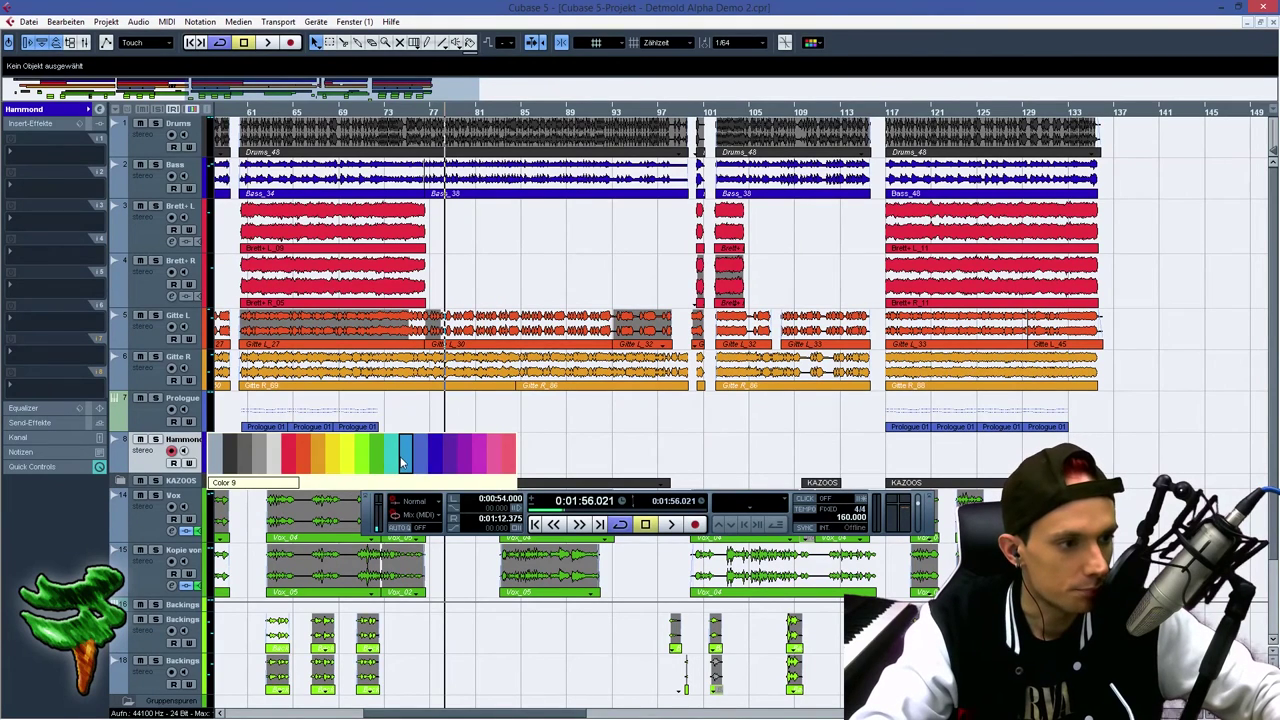
{"action": "left_click", "coordinate": [401, 461]}
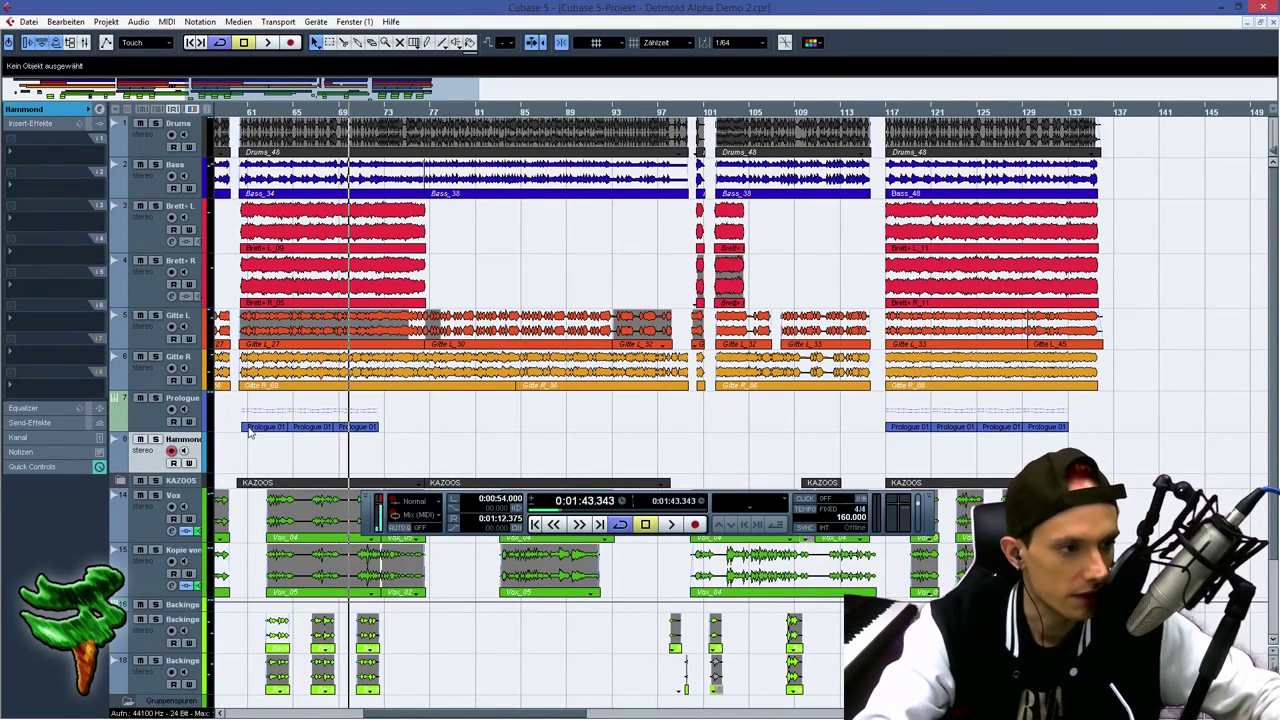
{"action": "key", "text": "space"}
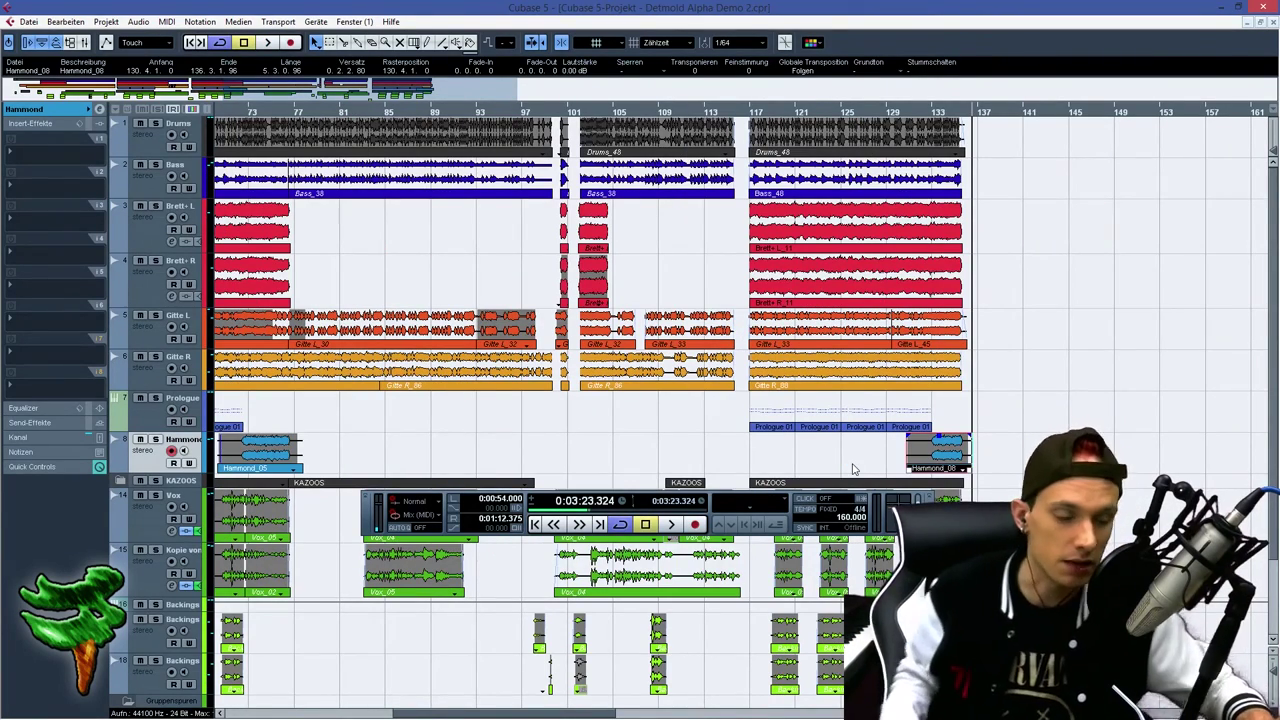
Cut away the silent lead-in of the Hammond_08 recording near bar 131 and shorten the clip's end.
{"action": "left_click_drag", "start_coordinate": [665, 408], "coordinate": [1020, 418]}
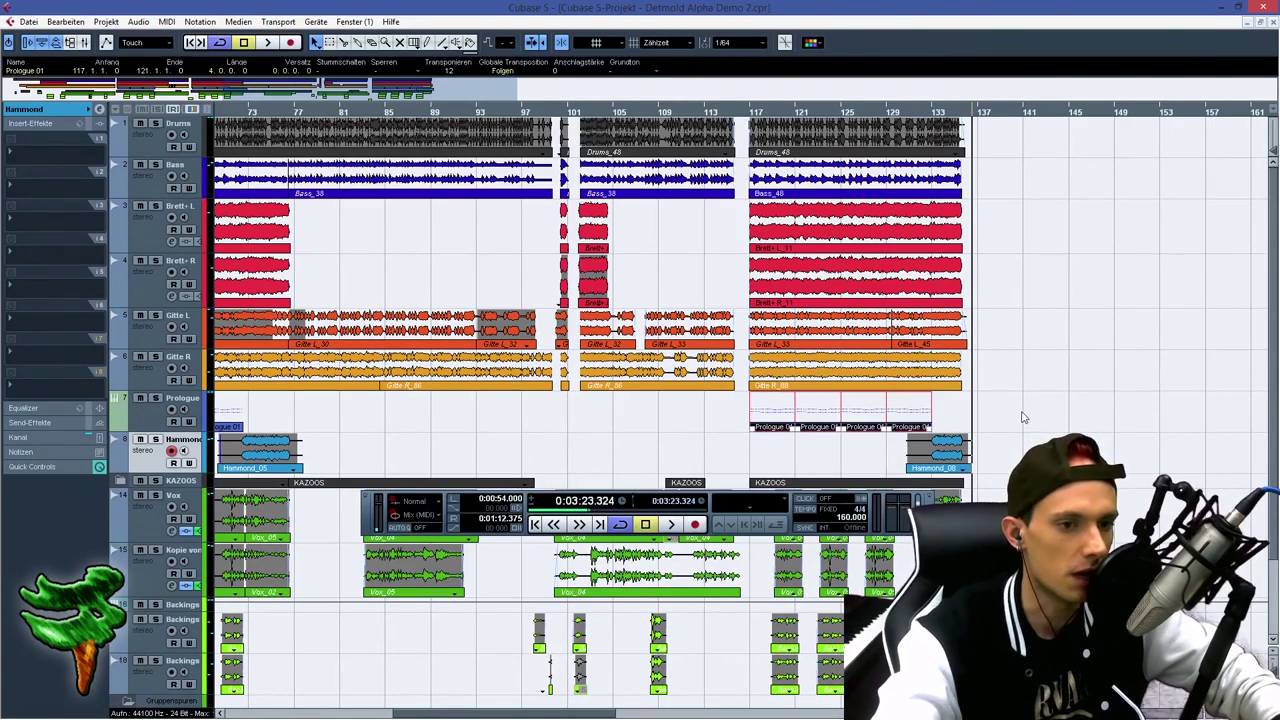
{"action": "left_click", "coordinate": [921, 115]}
{"action": "left_click_drag", "start_coordinate": [921, 124], "coordinate": [916, 150]}
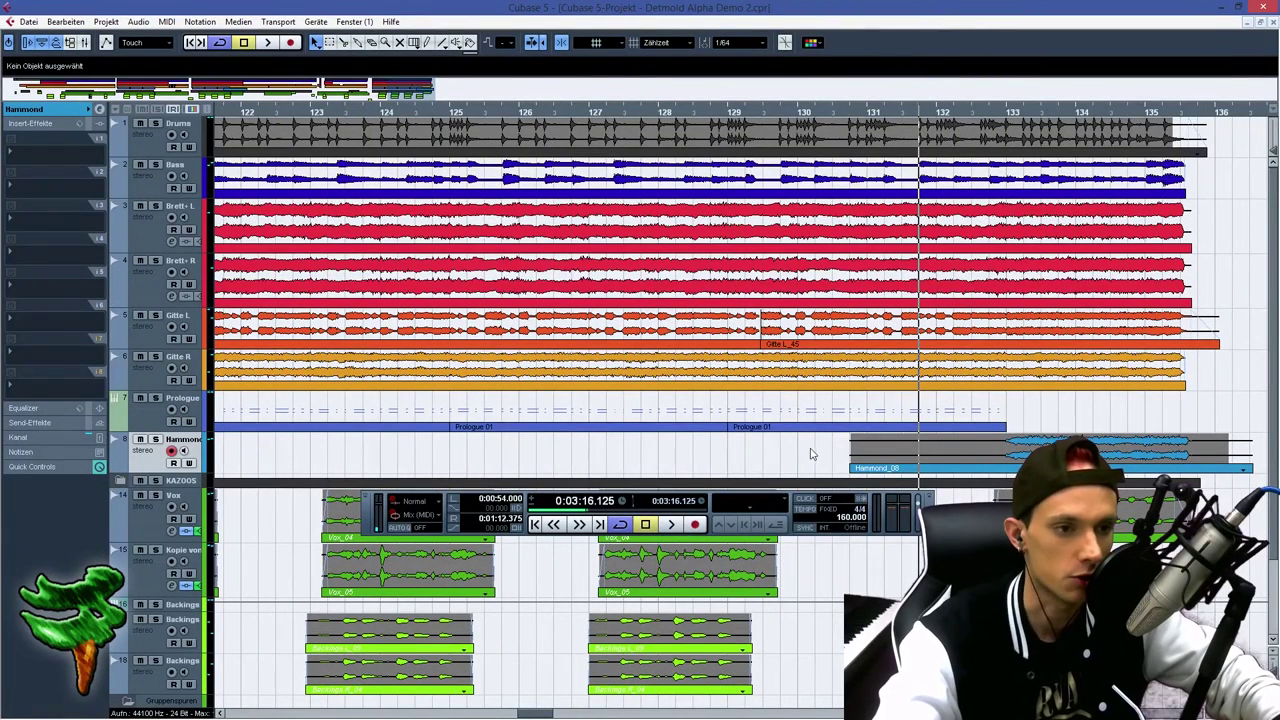
{"action": "left_click", "coordinate": [815, 406]}
{"action": "left_click", "coordinate": [705, 470]}
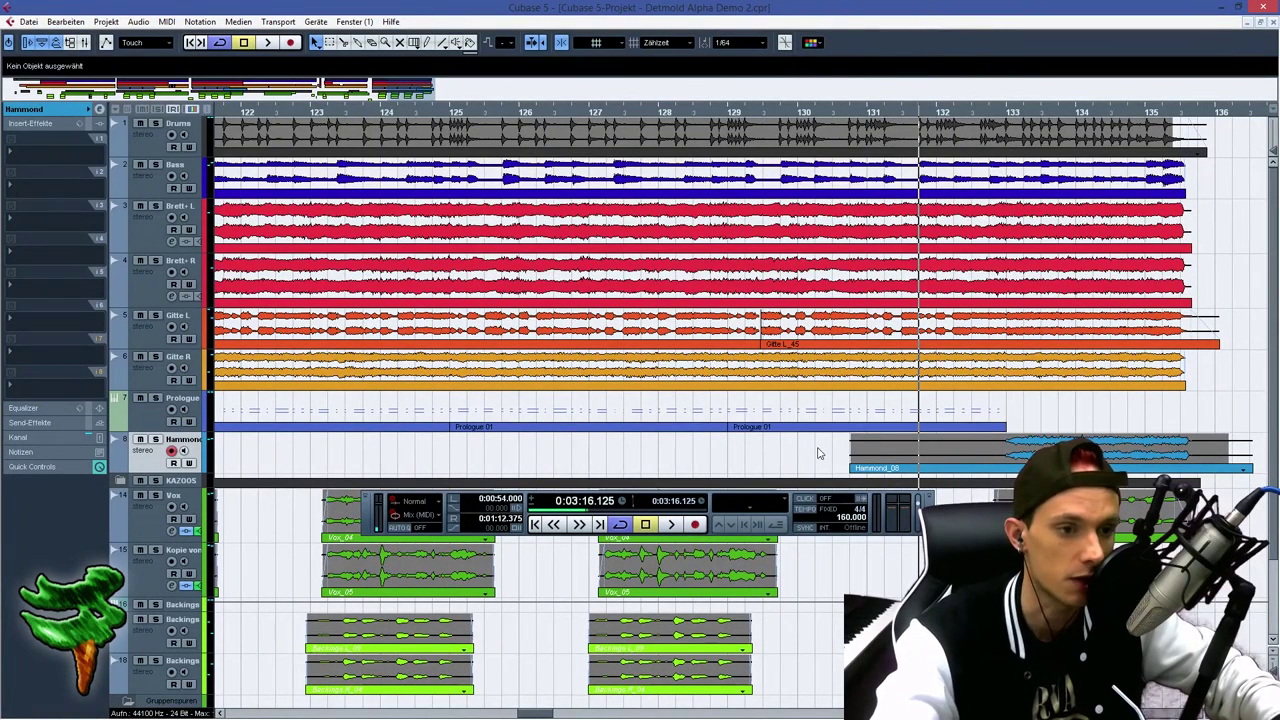
{"action": "left_click_drag", "start_coordinate": [818, 453], "coordinate": [968, 466]}
{"action": "key", "text": "Delete"}
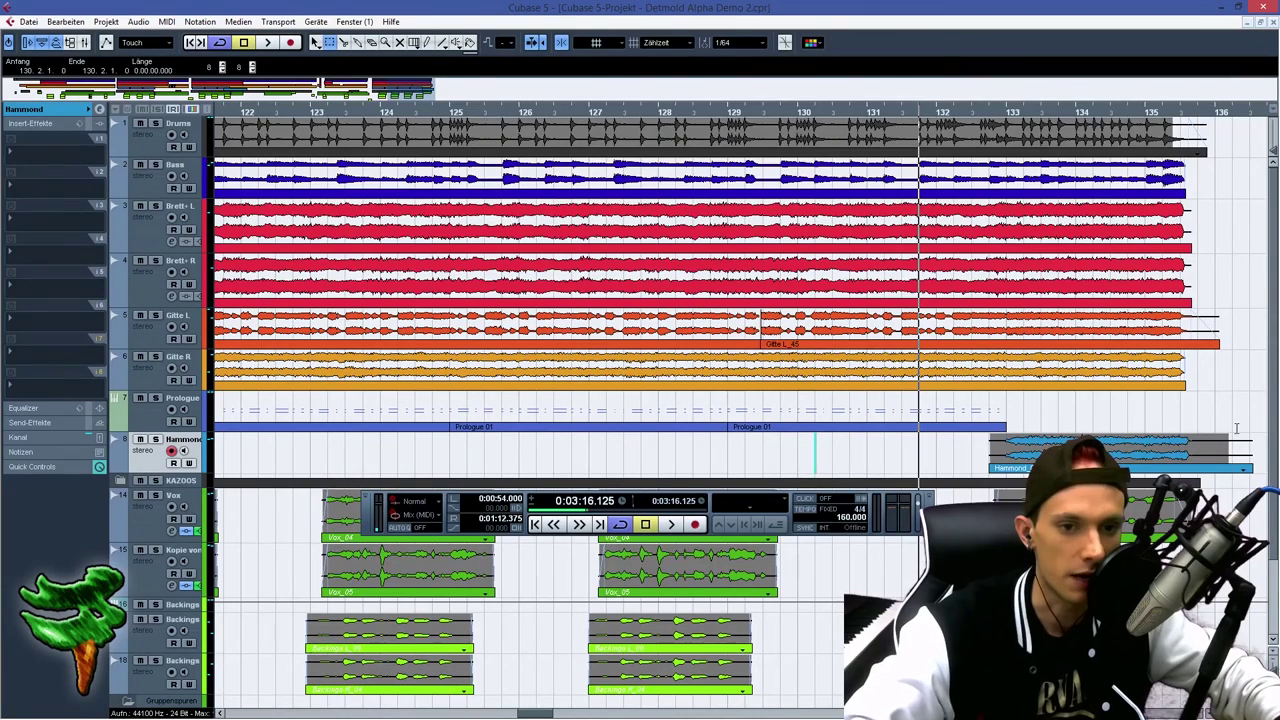
{"action": "left_click_drag", "start_coordinate": [1262, 441], "coordinate": [1212, 442]}
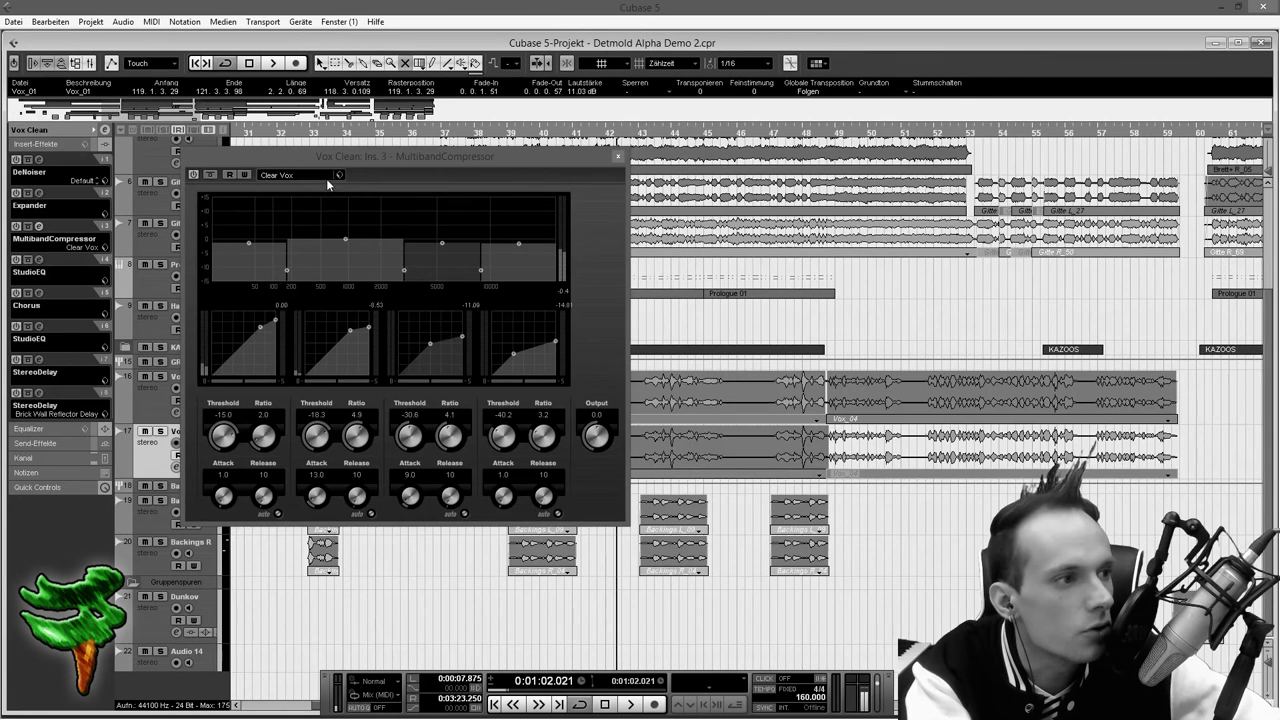
Load the ZISTA Vox preset into the MultibandCompressor on the Vox Clean track.
{"action": "left_click", "coordinate": [323, 174]}
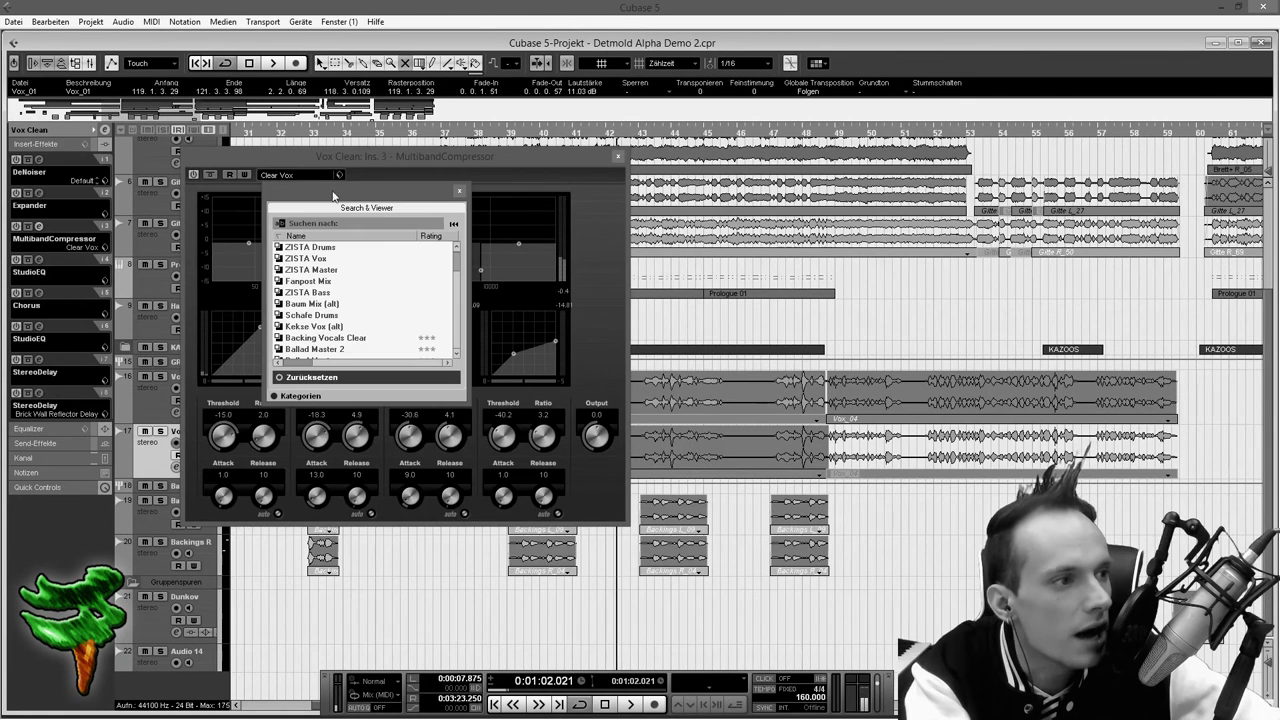
{"action": "double_click", "coordinate": [300, 258]}
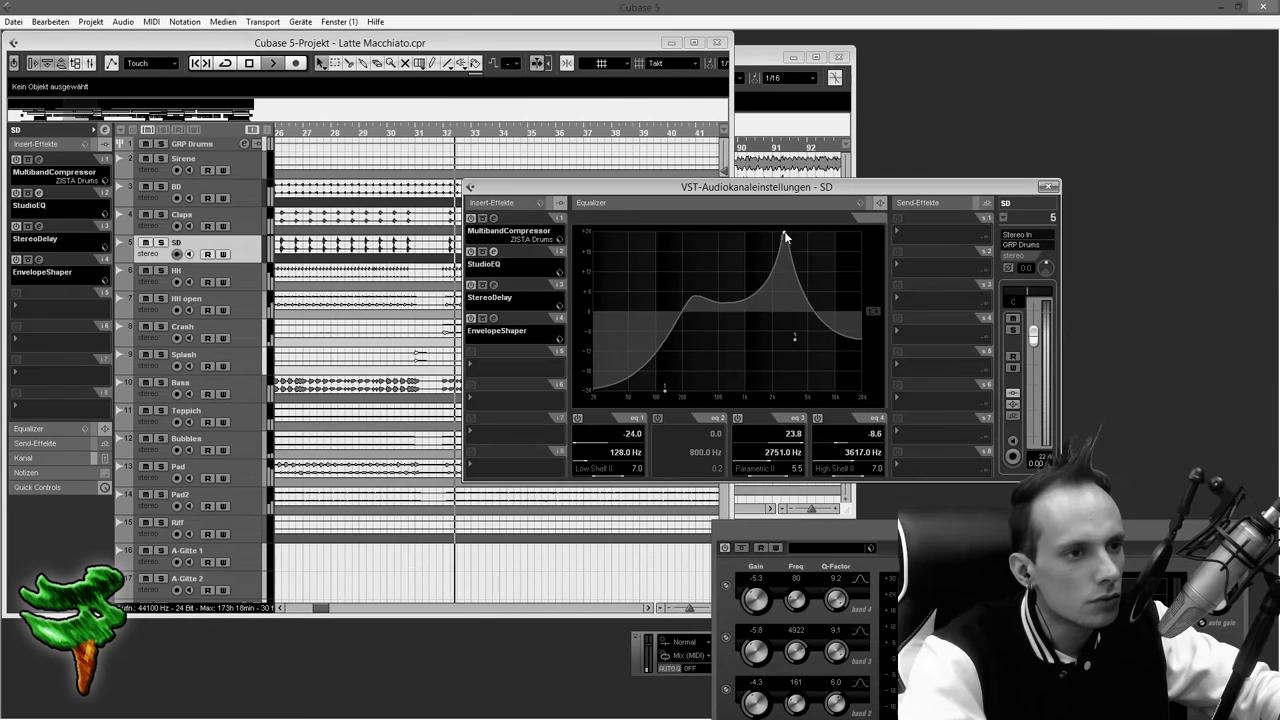
In the Latte Macchiato project, shift the SD equalizer's band 3 peak and lower its gain, then boost the Bass equalizer's peak.
{"action": "left_click_drag", "start_coordinate": [785, 236], "coordinate": [800, 235]}
{"action": "left_click_drag", "start_coordinate": [779, 443], "coordinate": [750, 444]}
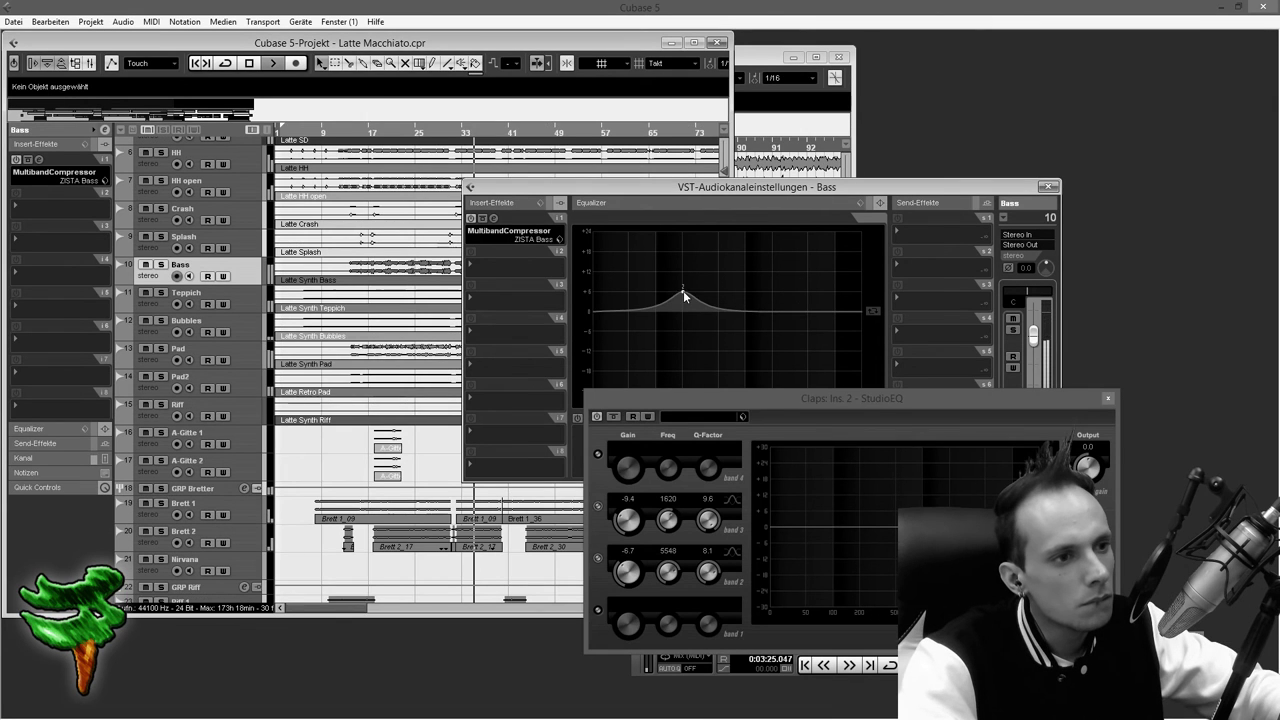
{"action": "left_click_drag", "start_coordinate": [688, 290], "coordinate": [674, 251]}
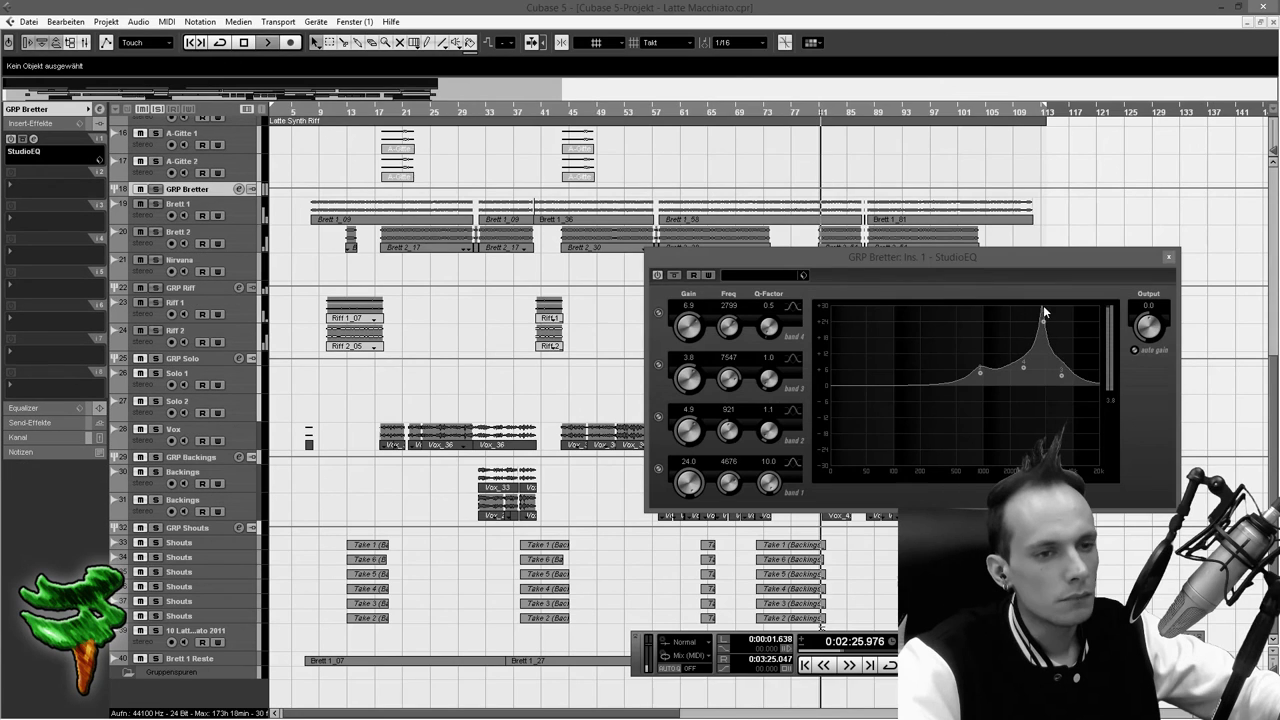
Sweep the narrow band 1 boost in GRP Bretter's StudioEQ and lower the gain of band 3 in the Riff track's StudioEQ.
{"action": "left_click_drag", "start_coordinate": [1049, 306], "coordinate": [1049, 310]}
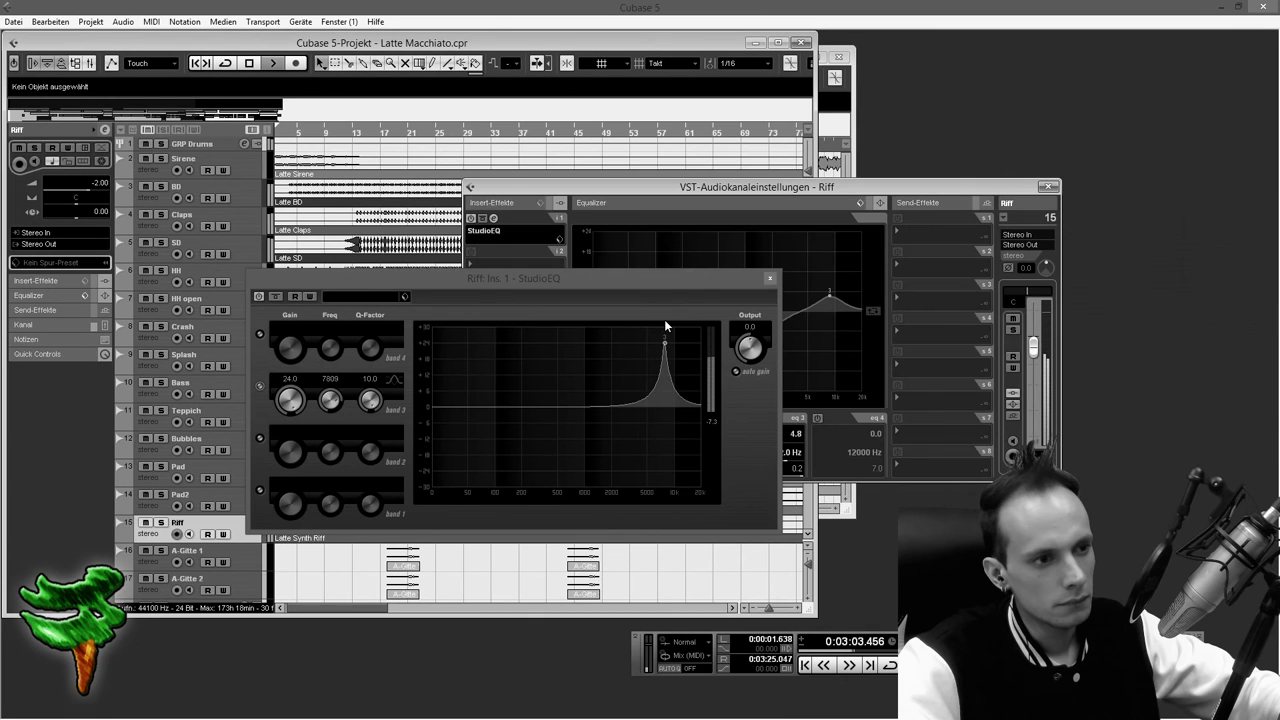
{"action": "left_click_drag", "start_coordinate": [290, 402], "coordinate": [272, 482]}
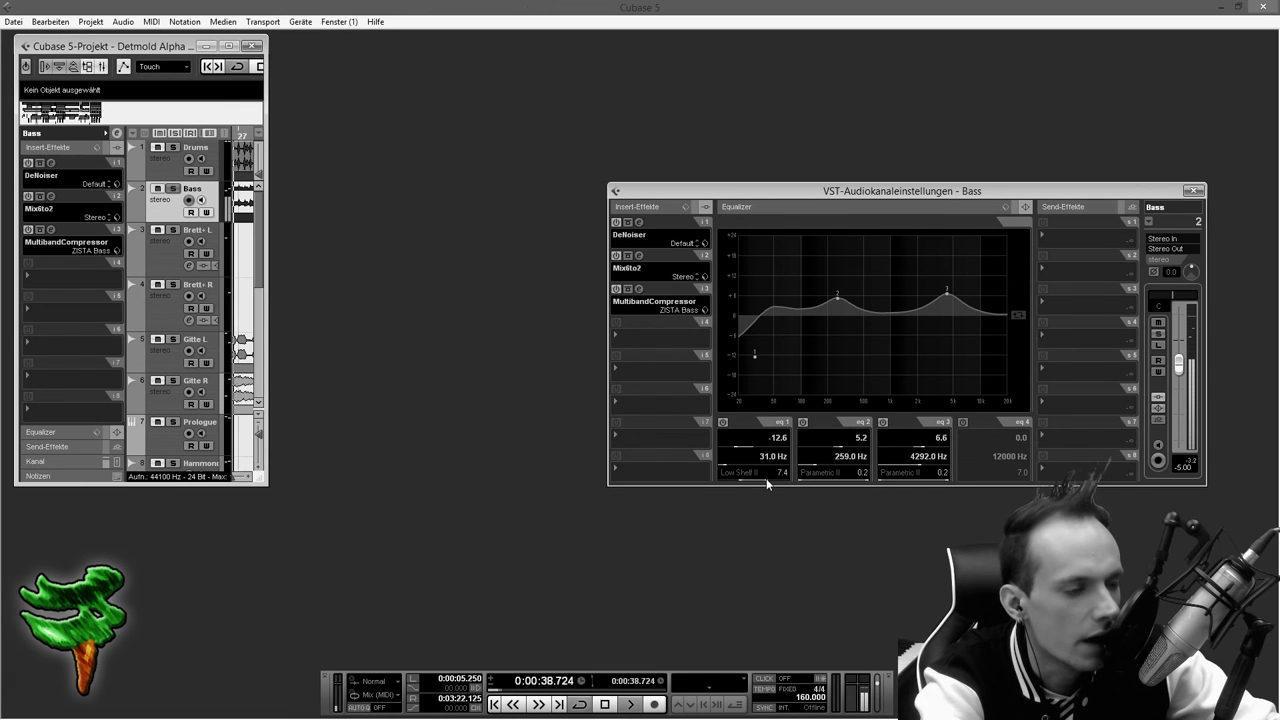
Open the MultibandCompressor on the Bass channel of the Detmold project.
{"action": "left_click", "coordinate": [639, 288]}
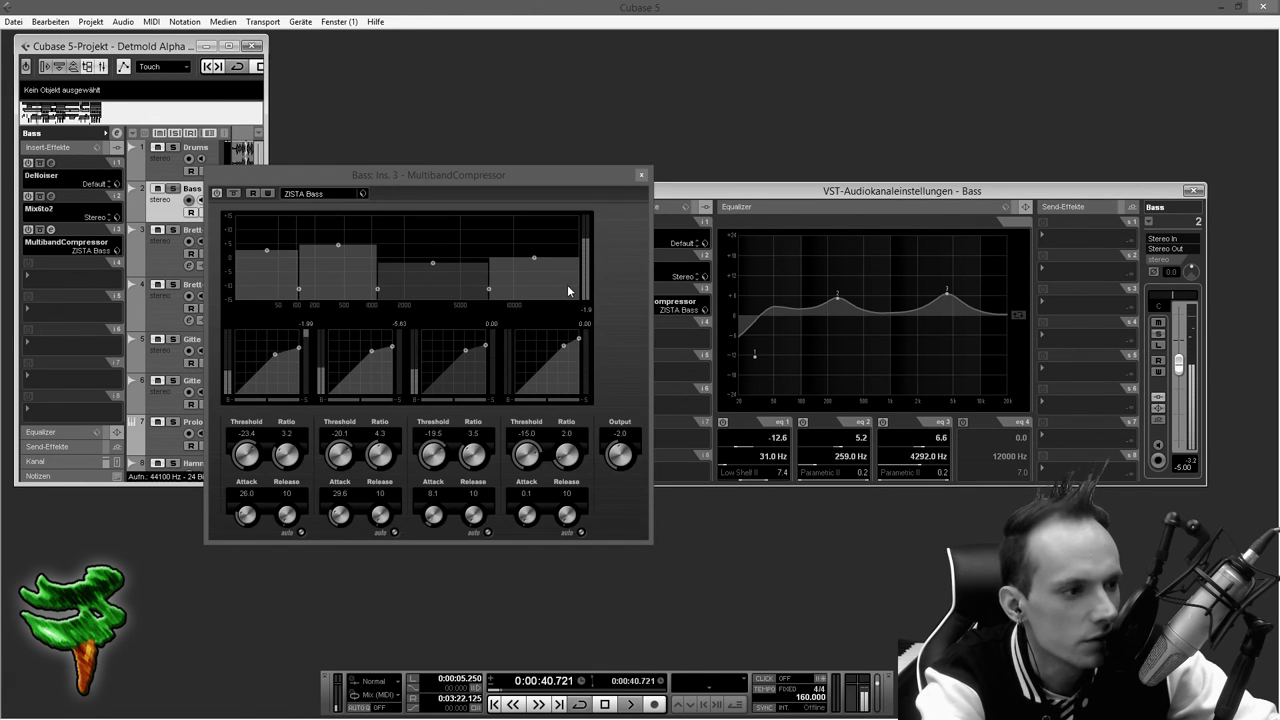